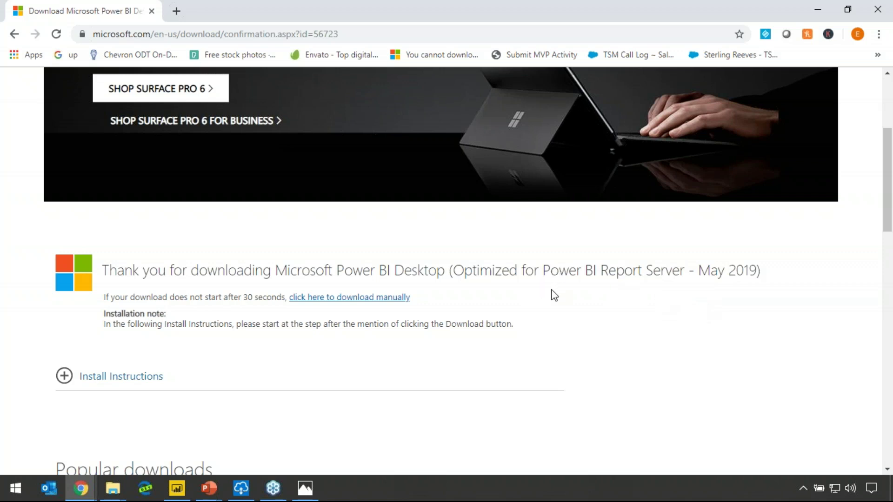
Highlight the Microsoft Power BI Desktop product name and the May 2019 version in the download page's heading
left_click_drag(278, 269, 443, 278)
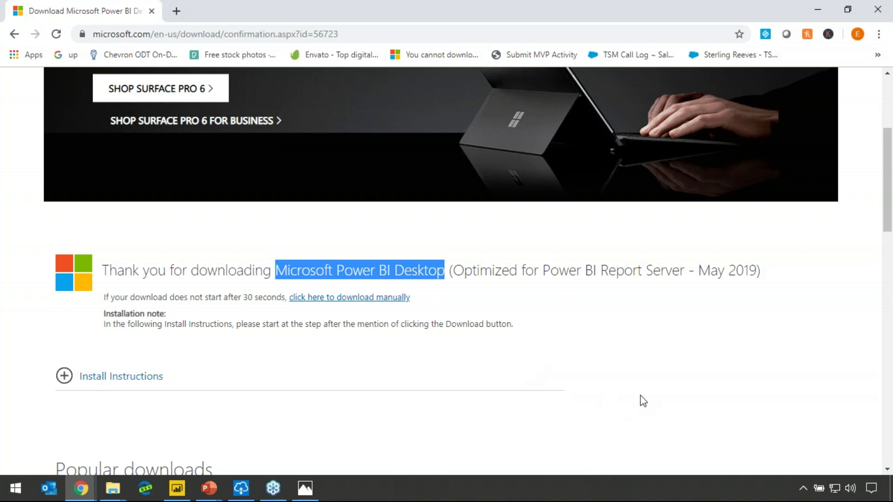
left_click_drag(760, 271, 698, 272)
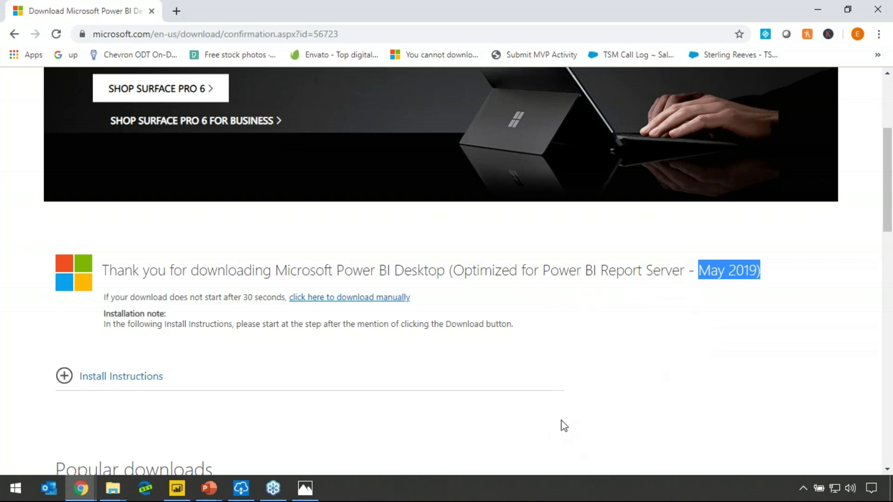
left_click(800, 358)
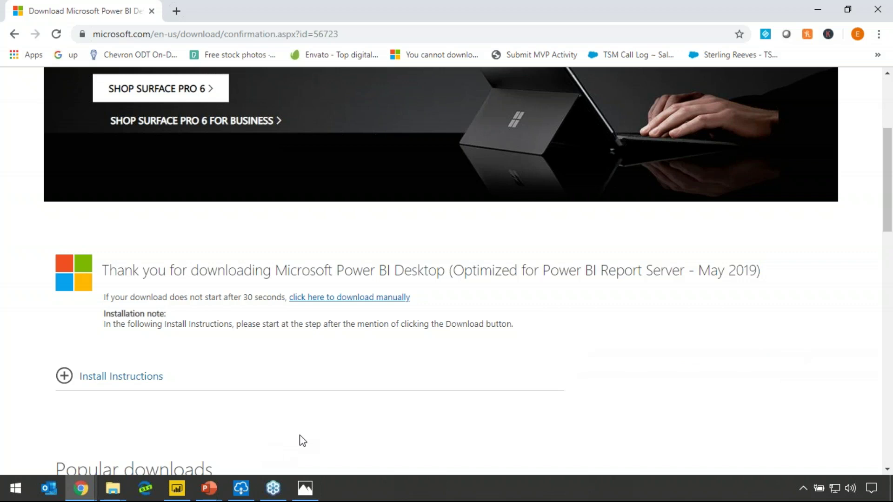
Launch Power BI Desktop (May 2019) by searching the installed programs, and dismiss its welcome screen
key("super")
type("power bi")
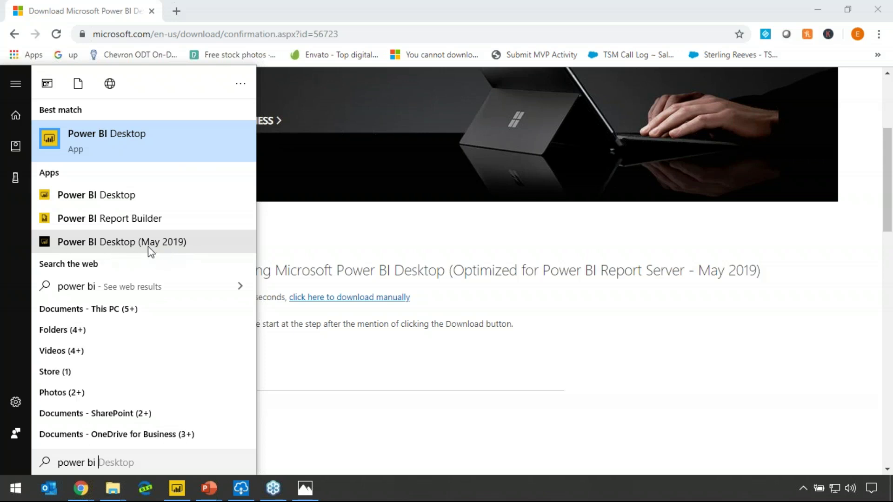
left_click(125, 251)
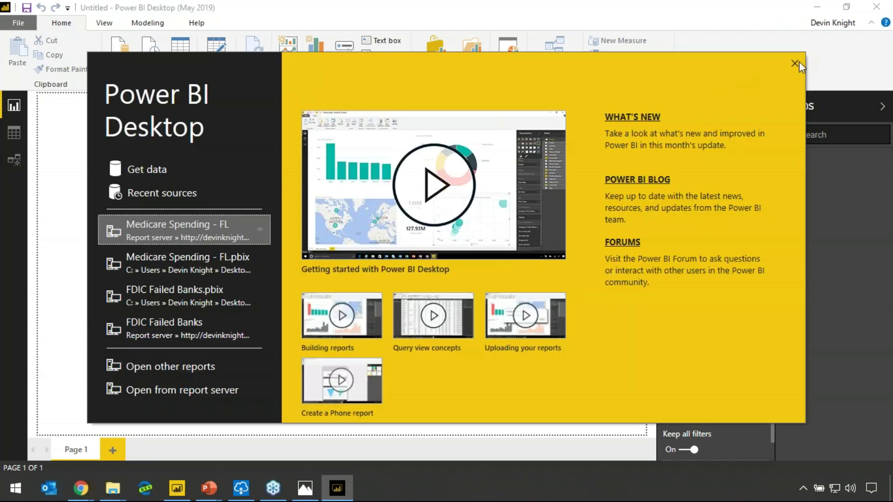
left_click(796, 63)
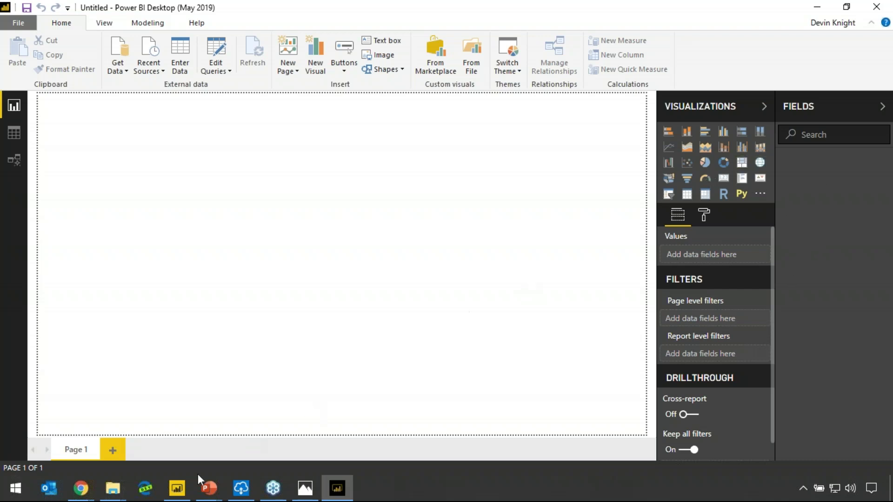
Compare the Medicare Spending - FL report in standard Power BI Desktop with the blank report in the May 2019 version
left_click(177, 489)
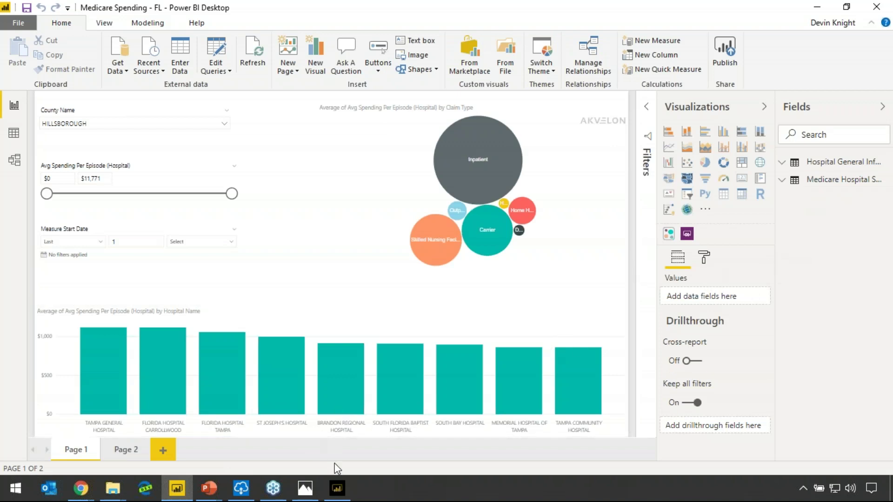
left_click(341, 499)
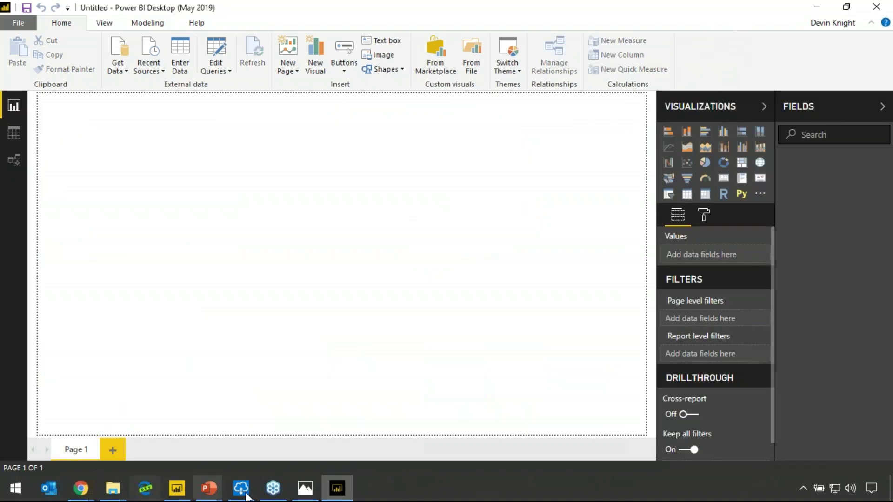
left_click(177, 488)
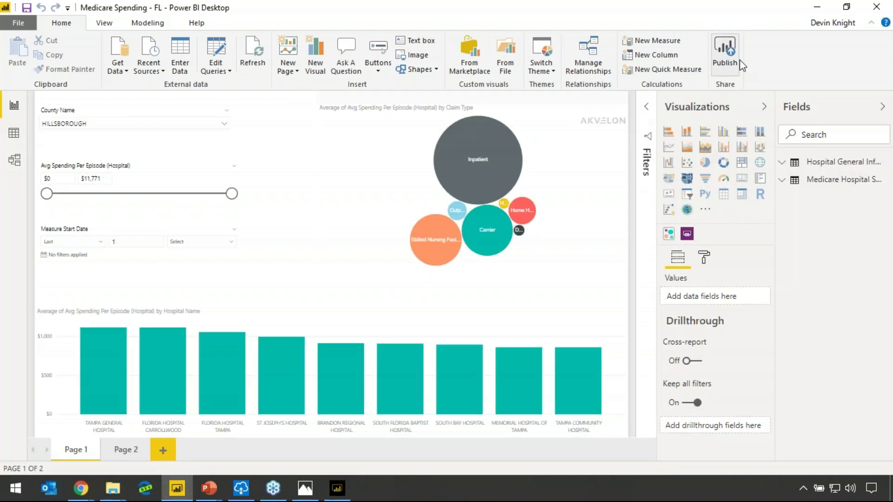
left_click(337, 489)
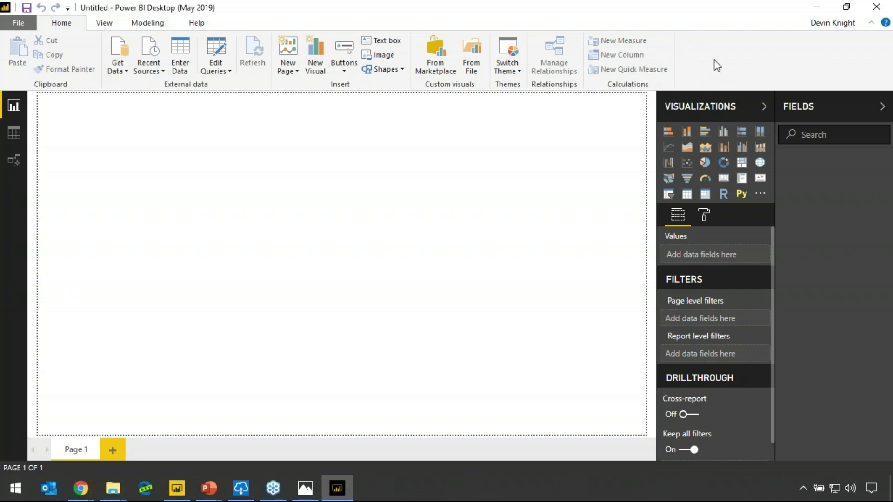
Examine the Save as destinations offered by the May 2019 version, including Power BI Report Server
left_click(21, 23)
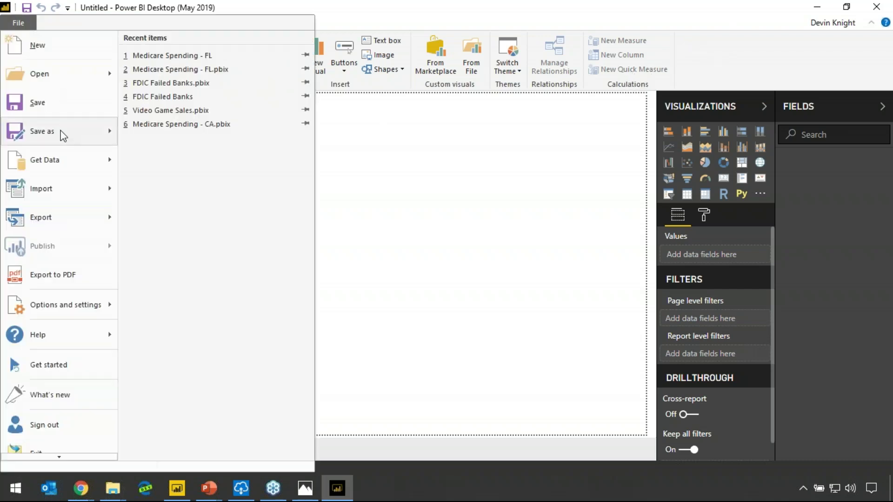
mouse_move(60, 135)
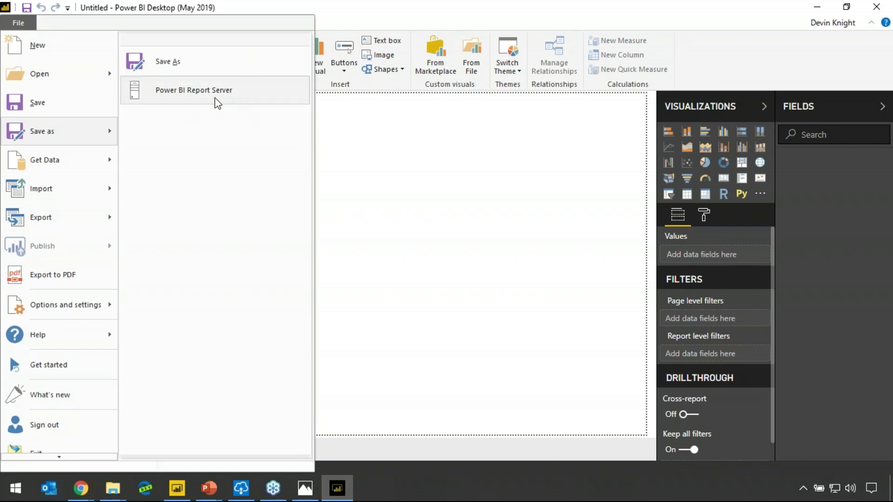
left_click(371, 144)
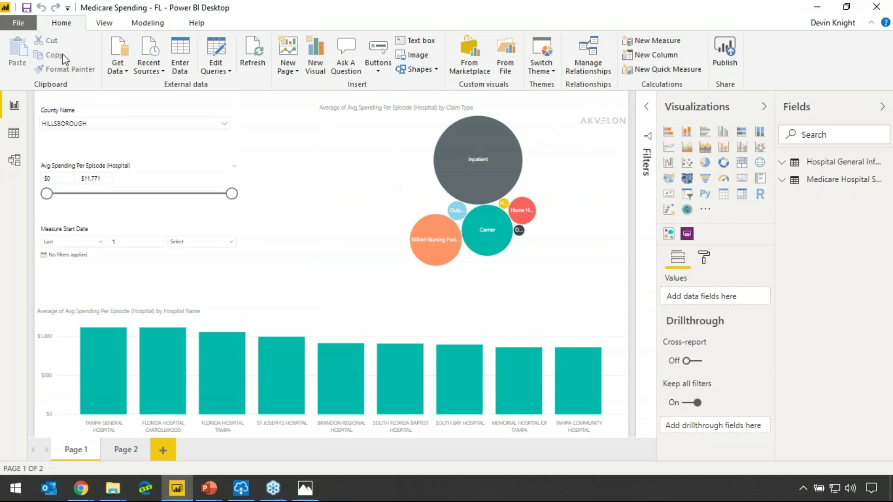
Check what Save As offers for the Medicare Spending - FL report, and cancel without saving
left_click(18, 23)
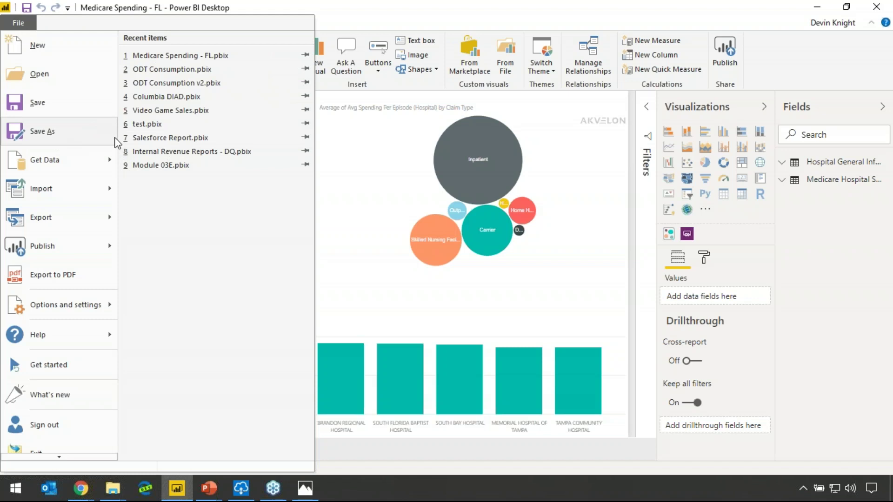
left_click(63, 139)
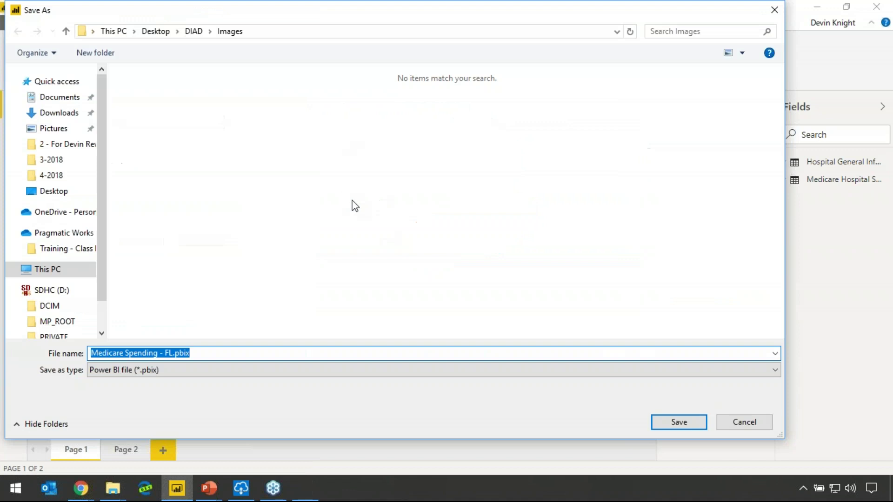
left_click(746, 422)
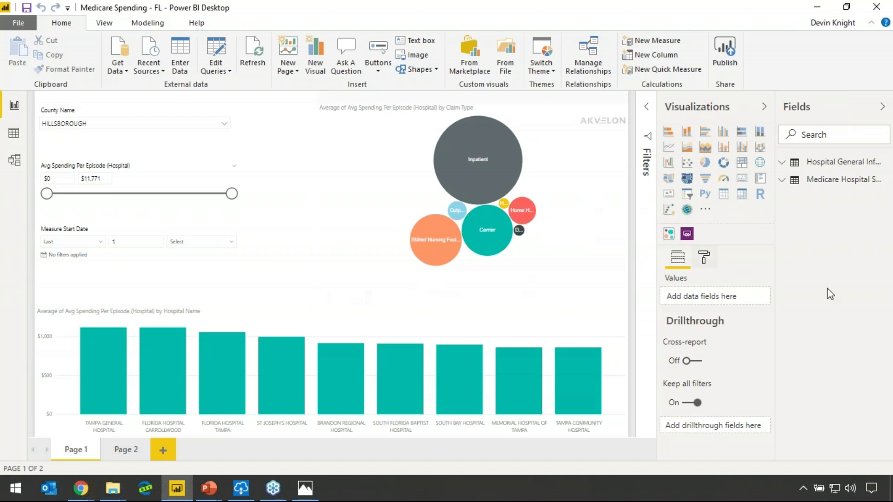
Switch to the PowerPoint slide show and advance from Deployment Methods to the Cloud Deployment slide
key("alt+Tab")
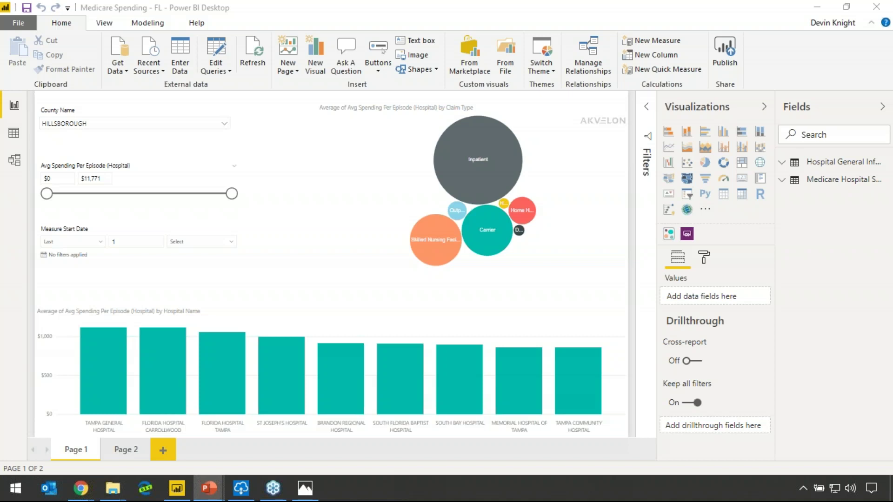
key("alt+Tab")
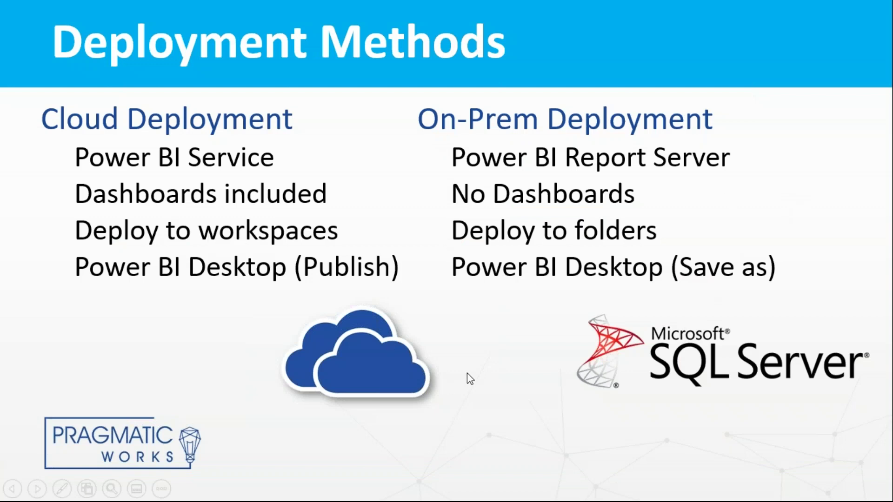
key("Right")
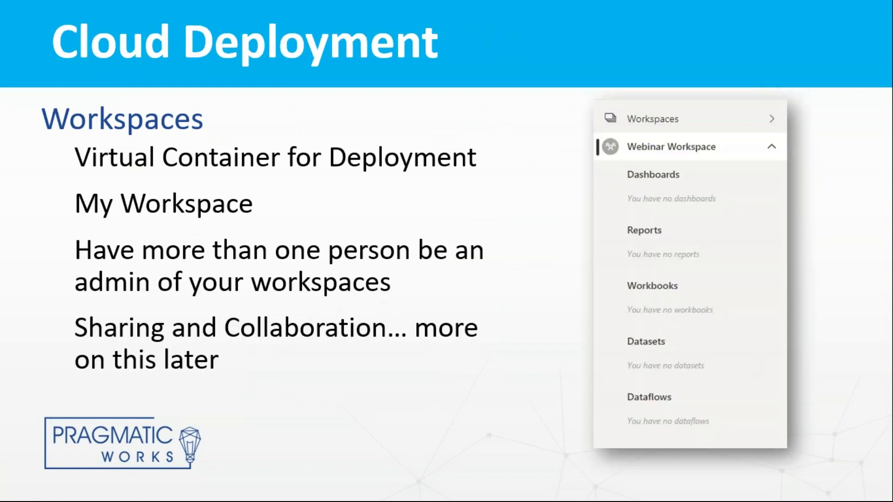
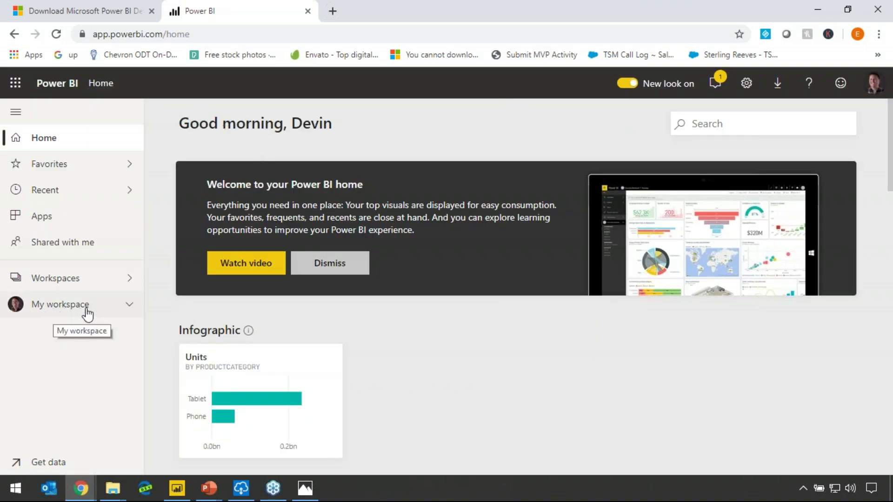
Expand My workspace in the Power BI service navigation and examine its contents
left_click(126, 309)
scroll(77, 368, "down", 8)
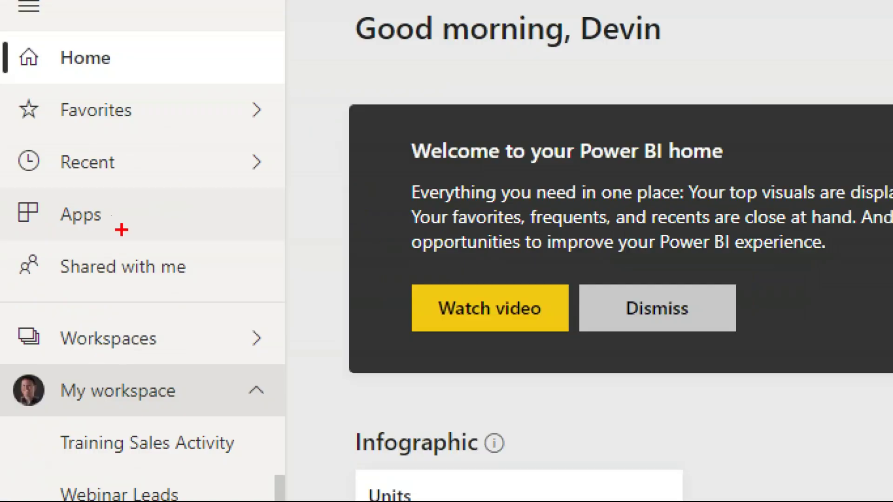
left_click_drag(123, 229, 257, 270)
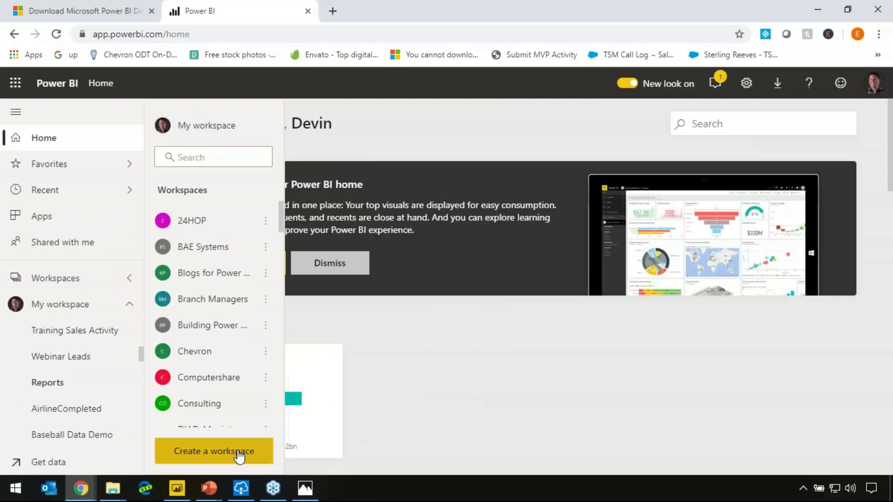
Start creating a new upgraded workspace and name it Webinar Workspace
left_click(255, 426)
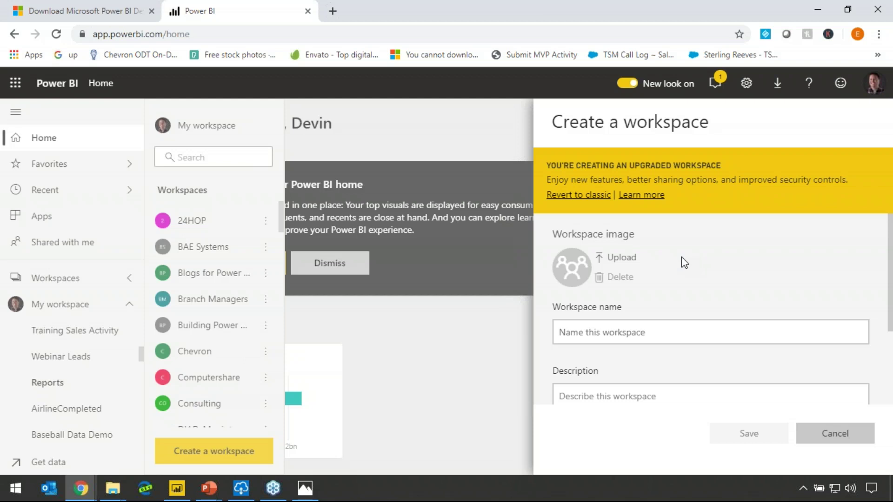
scroll(672, 236, "down", 2)
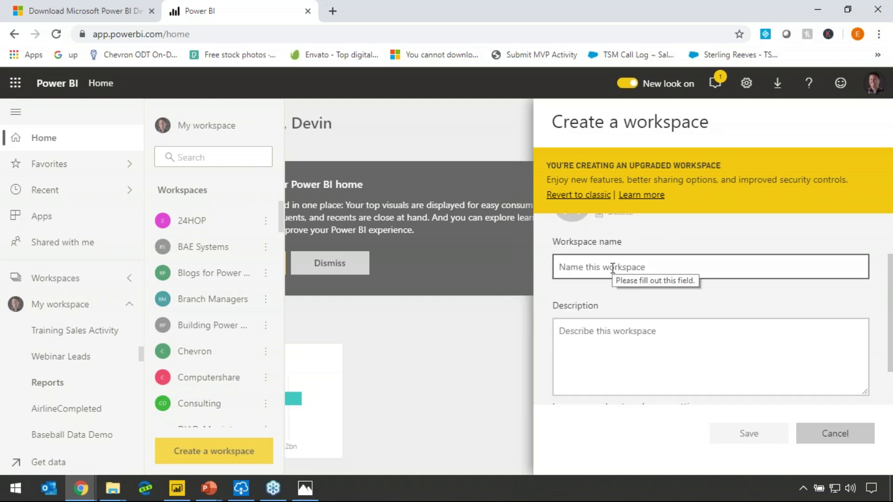
left_click(613, 267)
type("Web")
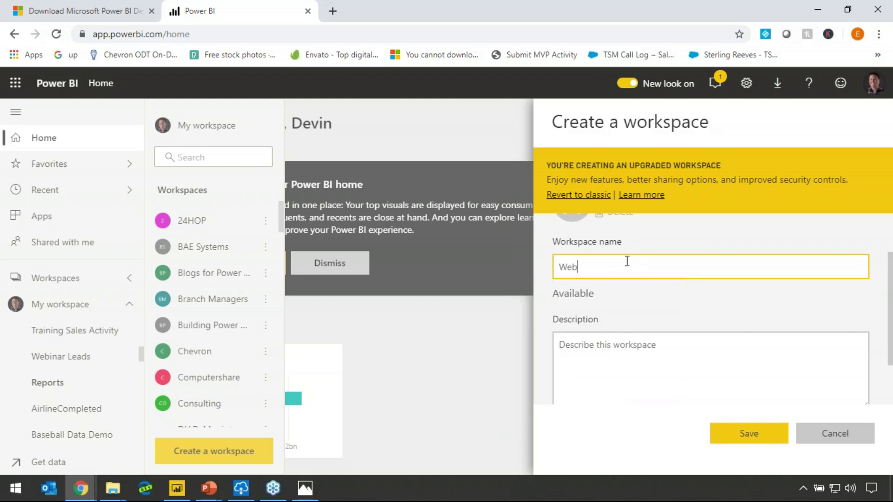
type("inar Workspace")
Examine the new workspace's advanced settings, including contact list, Workspace OneDrive, dedicated capacity and dataflow storage
scroll(612, 294, "down", 2)
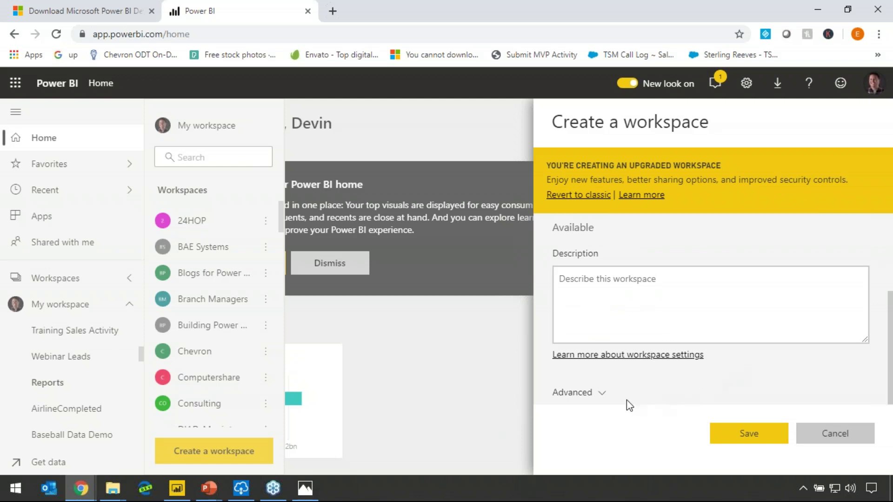
left_click(601, 395)
scroll(638, 305, "down", 4)
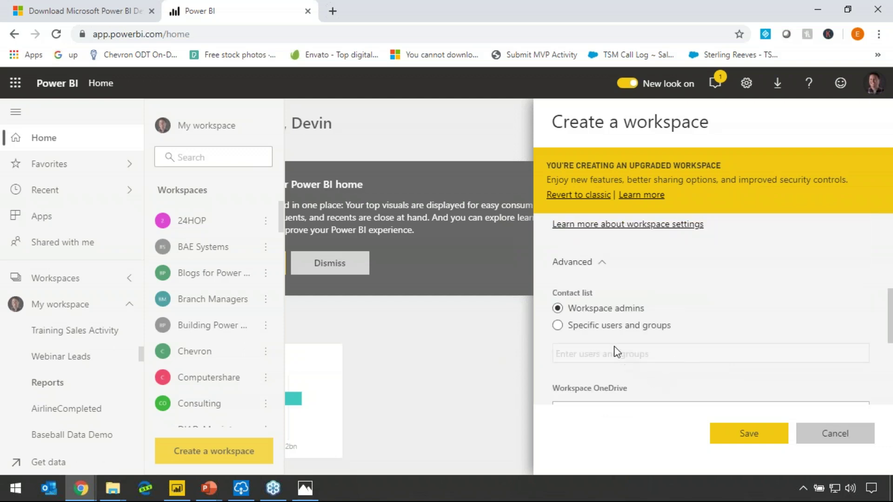
scroll(612, 355, "down", 2)
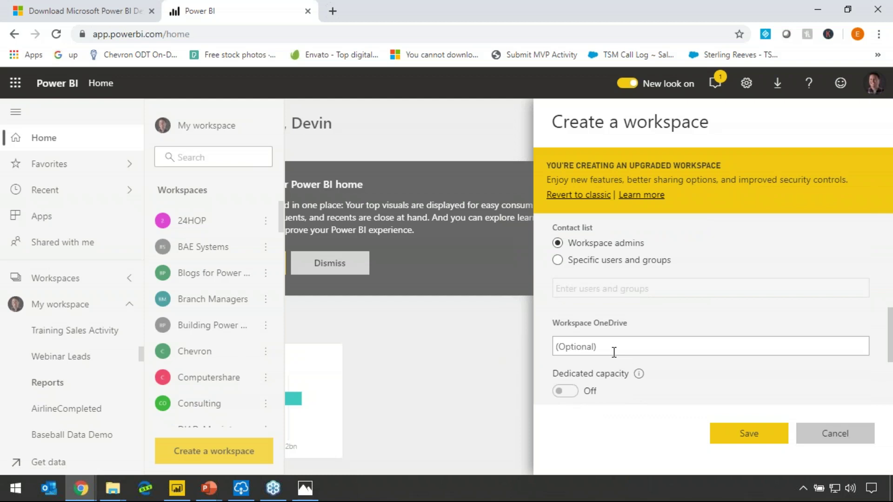
scroll(614, 352, "down", 5)
scroll(611, 240, "up", 3)
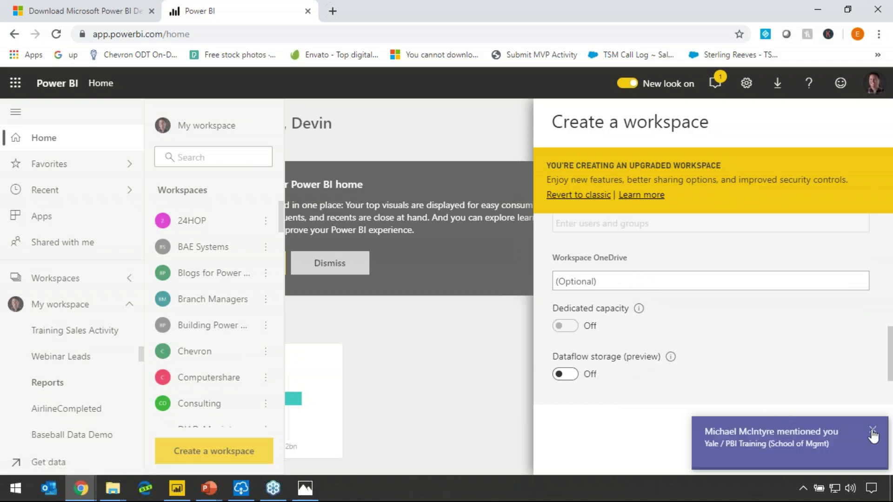
left_click(872, 432)
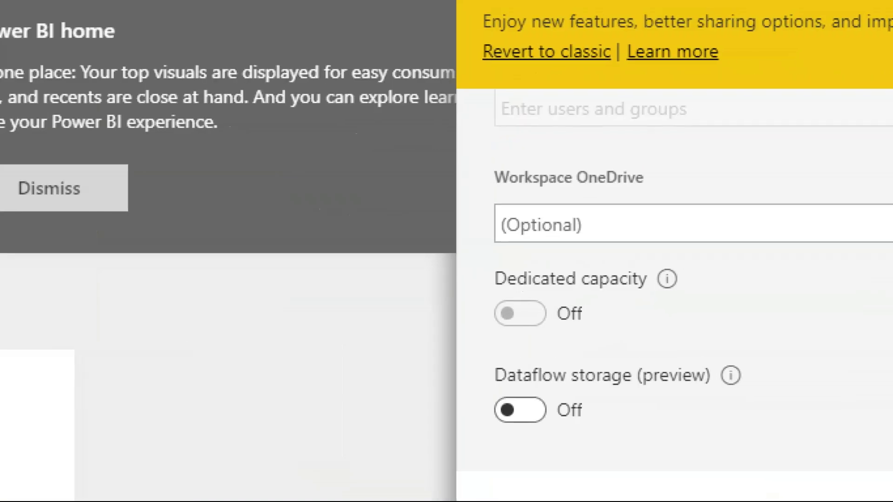
mouse_move(473, 246)
left_mouse_down()
mouse_move(700, 366)
mouse_move(779, 351)
left_mouse_up()
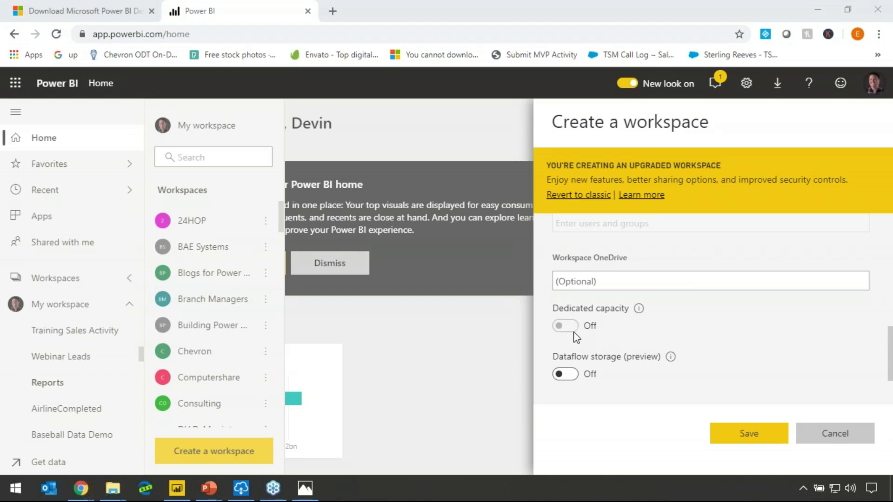
scroll(597, 353, "down", 2)
scroll(679, 352, "up", 1)
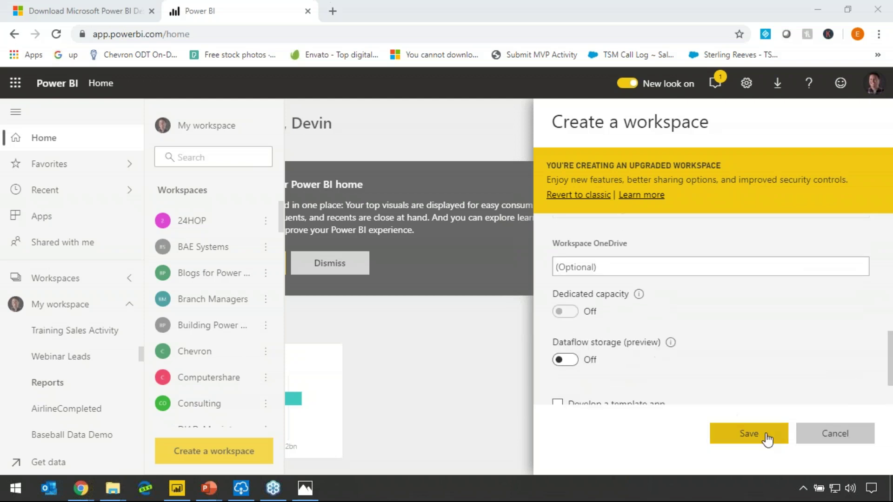
Save the new Webinar Workspace with its default advanced settings and close the workspaces list
left_click(767, 439)
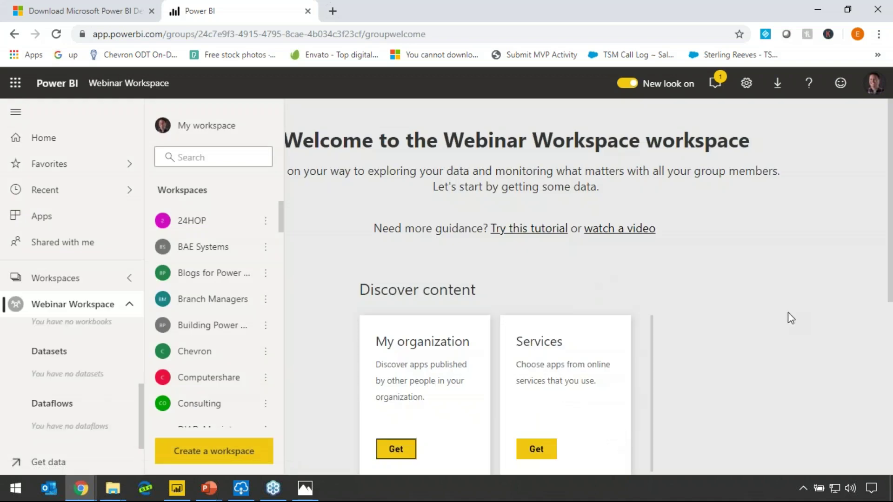
left_click(790, 319)
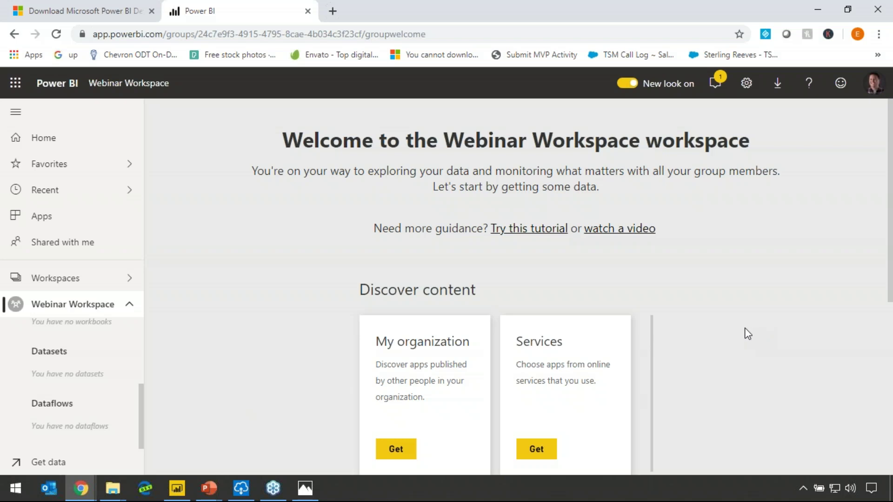
Skip the Webinar Workspace welcome page to reach the workspace's content lists
left_click(747, 82)
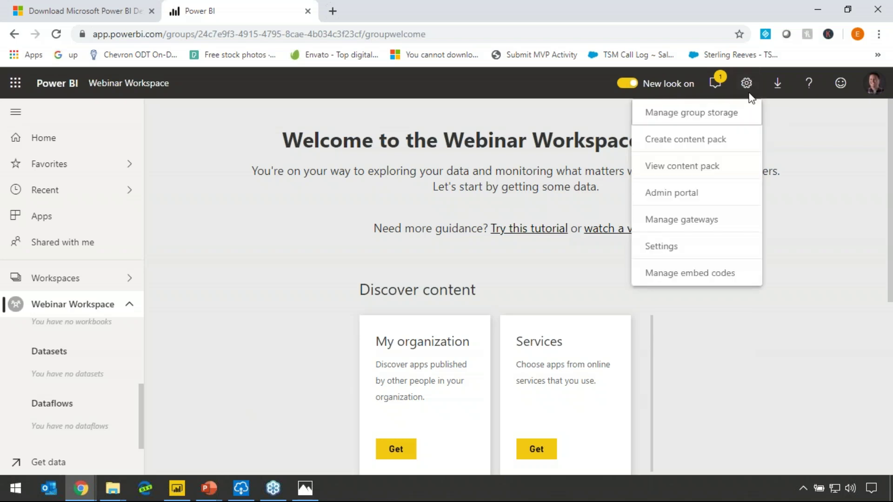
left_click(812, 134)
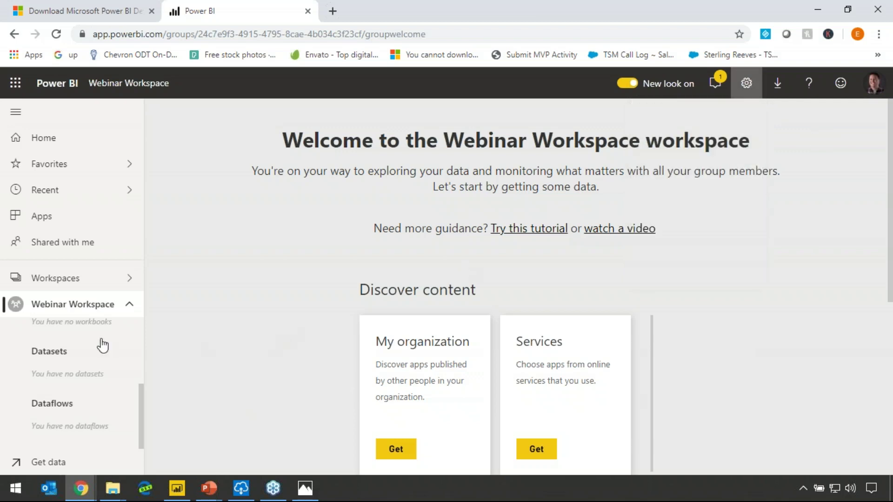
scroll(132, 345, "up", 3)
scroll(743, 311, "down", 6)
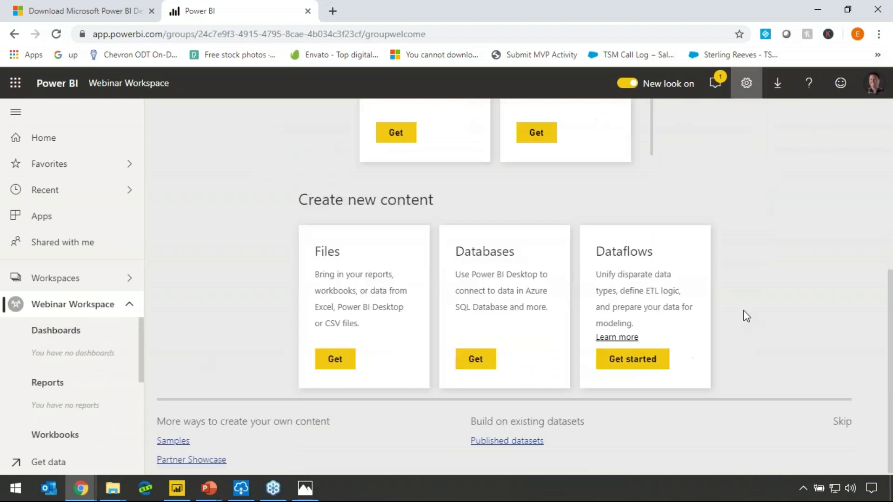
left_click(840, 418)
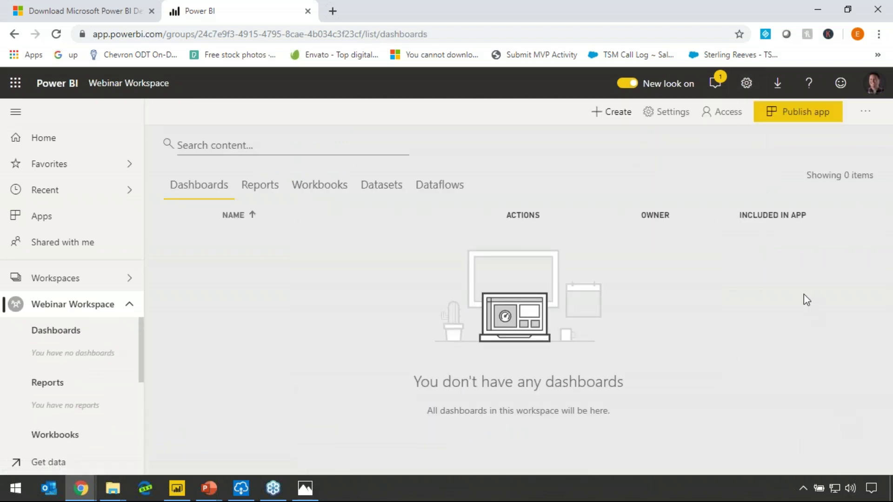
key("alt+Tab")
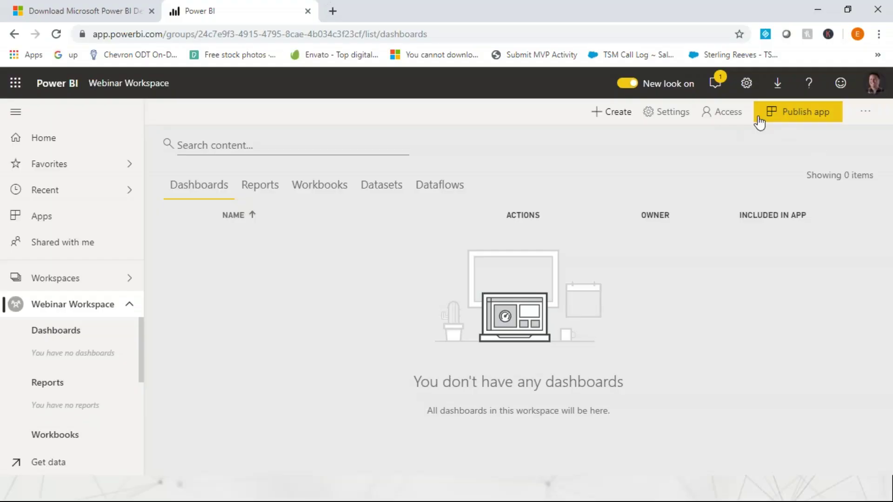
Grant a colleague access to Webinar Workspace with the Admin role and check the access list
left_click(727, 113)
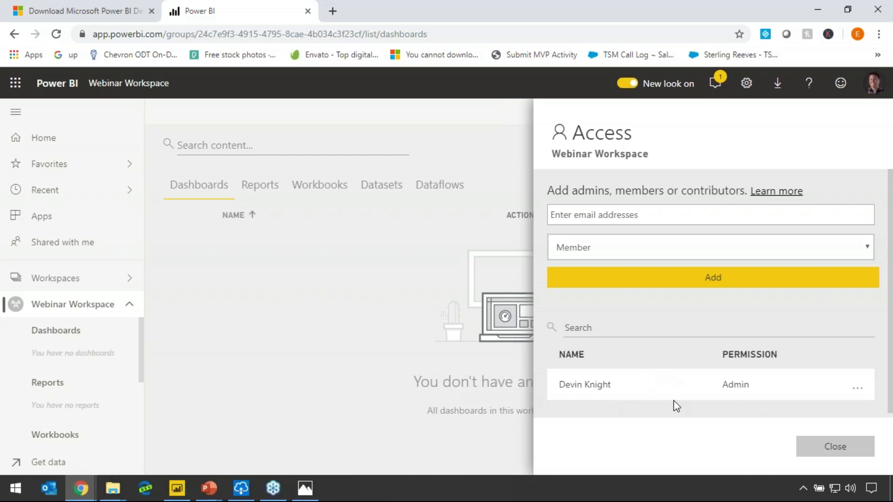
left_click(644, 216)
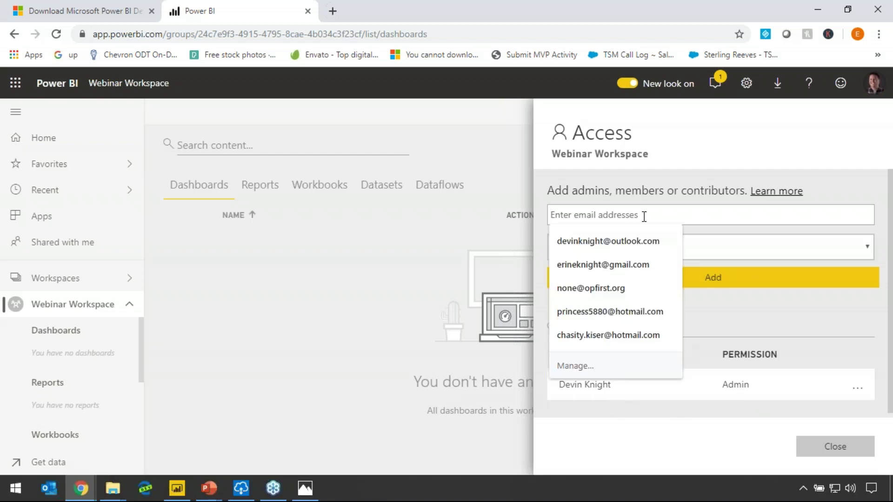
type("mit")
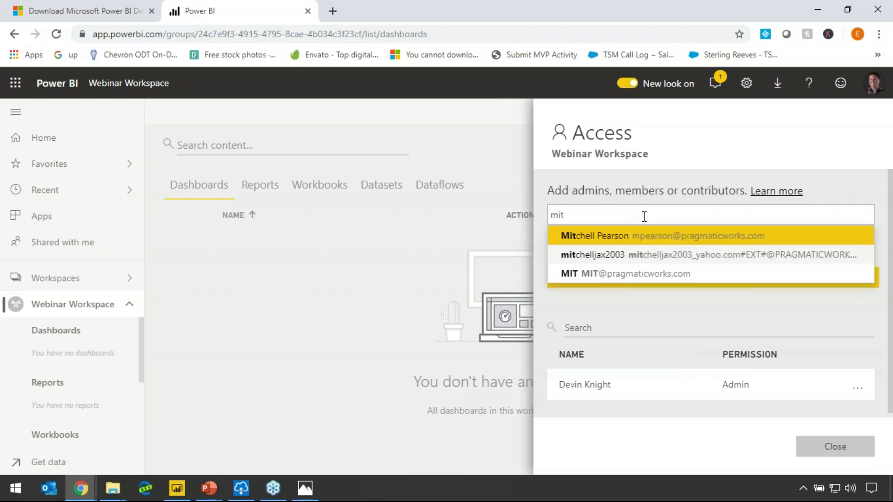
left_click(620, 235)
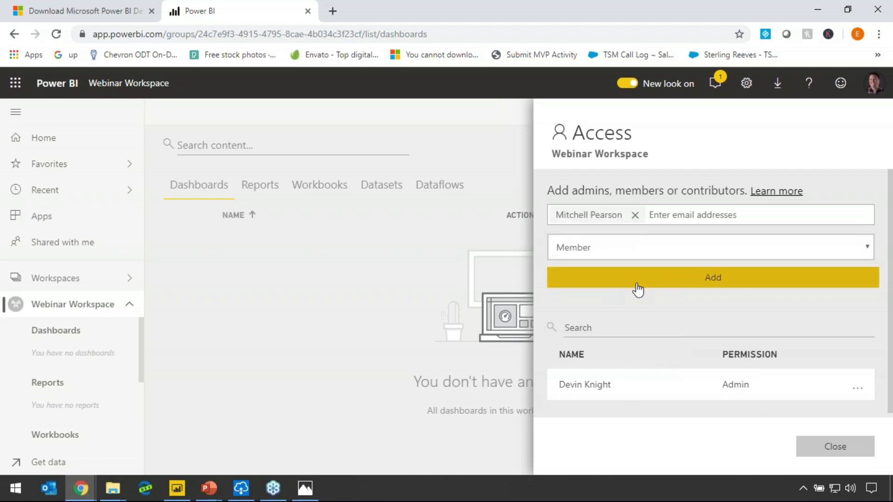
left_click(672, 256)
left_click(605, 269)
left_click(604, 260)
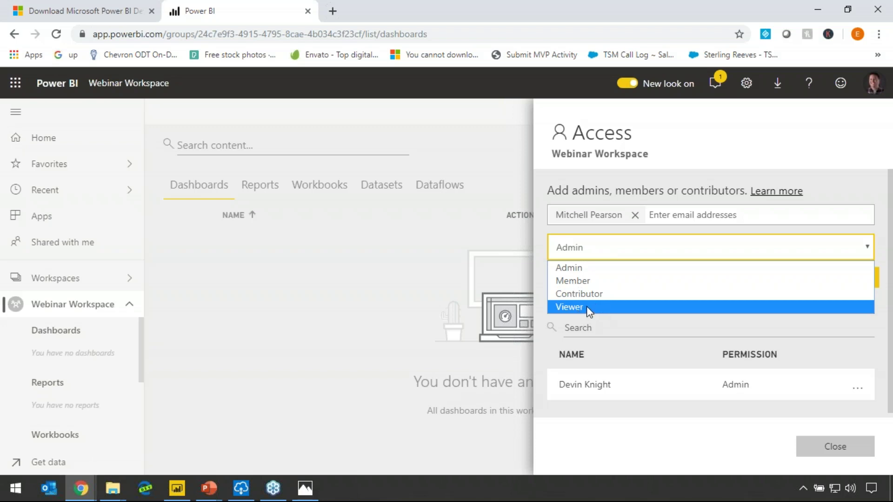
left_click(543, 289)
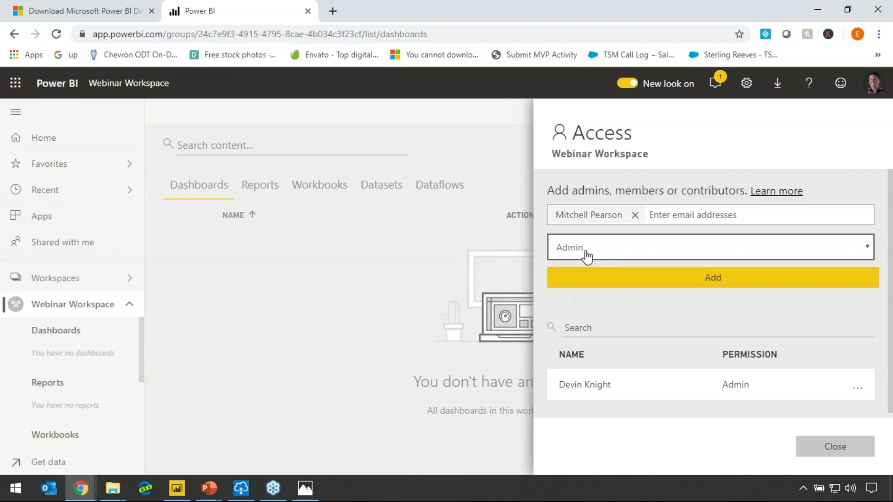
left_click(685, 281)
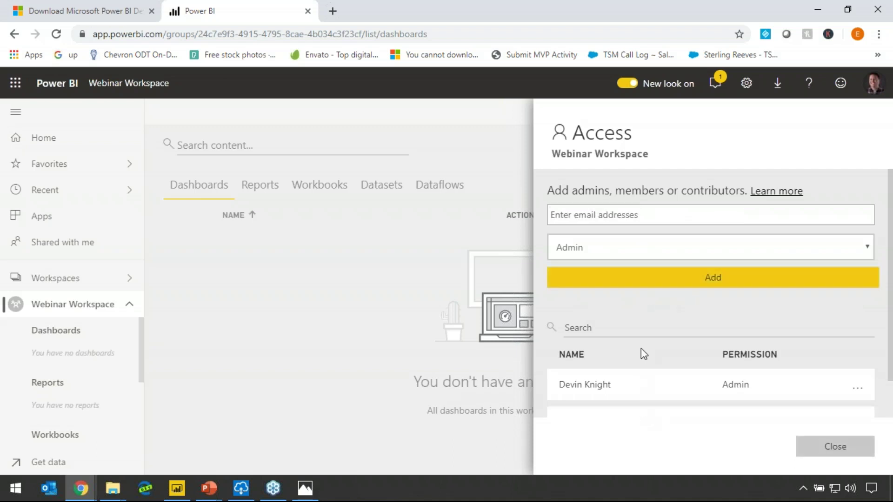
scroll(651, 356, "down", 1)
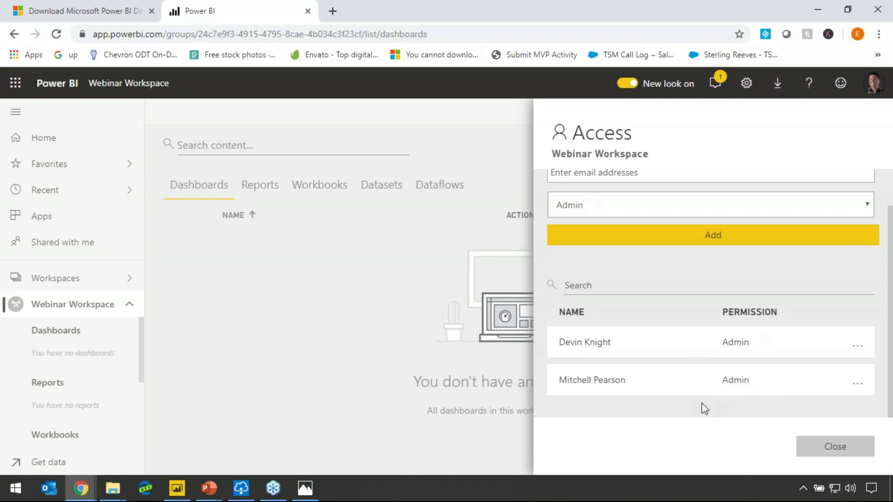
Examine the permission roles available for Webinar Workspace, including Member, Contributor and Viewer, and close the access settings
left_click(691, 215)
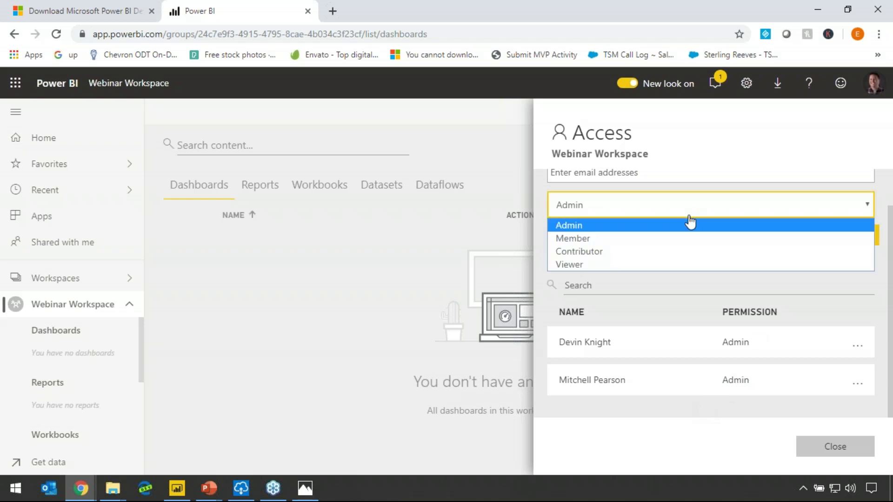
left_click(601, 414)
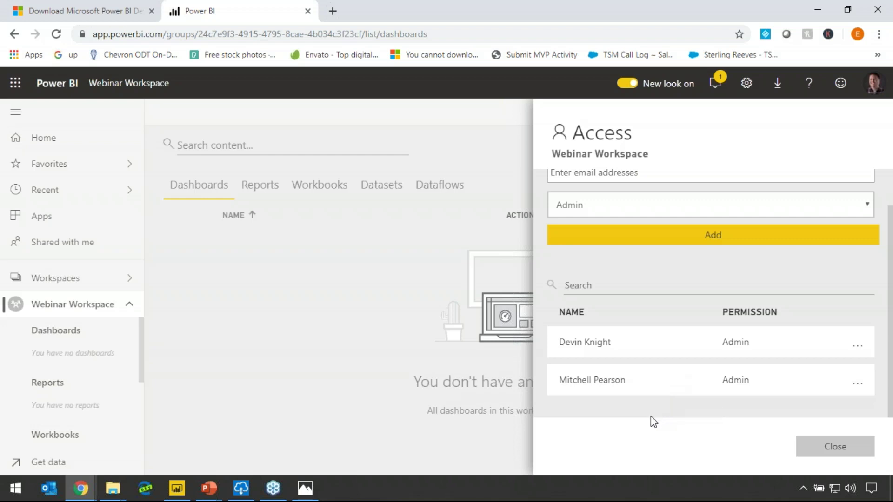
scroll(658, 418, "up", 1)
scroll(659, 417, "down", 1)
left_click(830, 450)
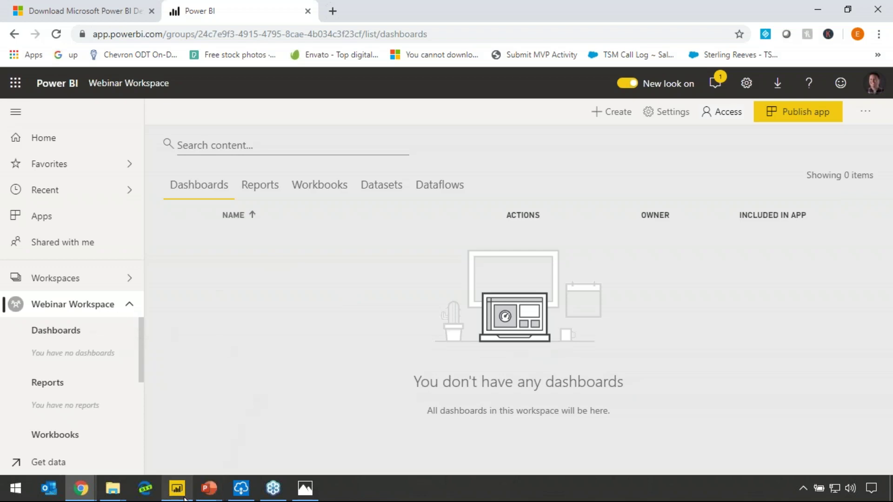
Switch to Power BI Desktop, publish the Medicare Spending - FL report to Webinar Workspace, and open it in the Power BI service
mouse_move(185, 497)
left_click(194, 431)
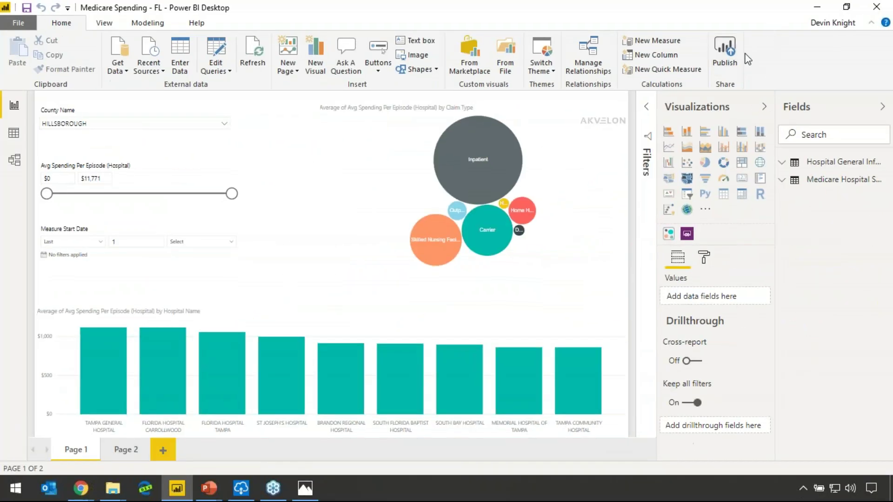
left_click(730, 48)
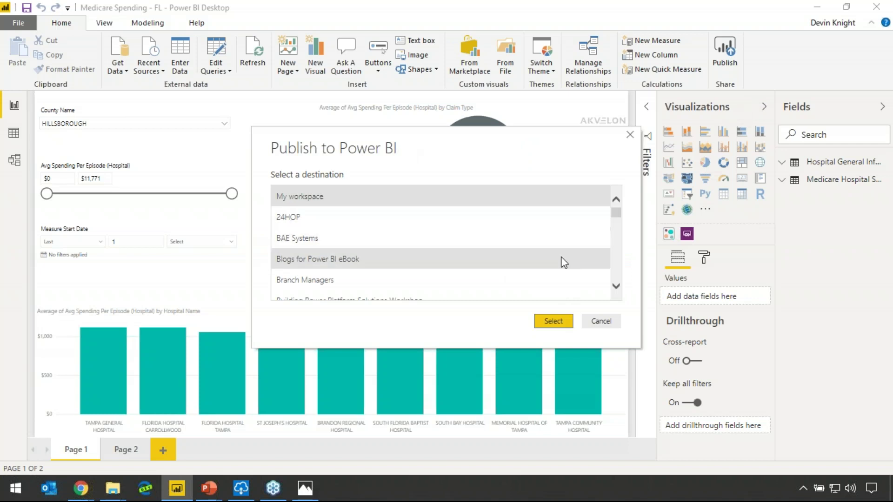
left_click_drag(619, 218, 618, 284)
left_click(351, 250)
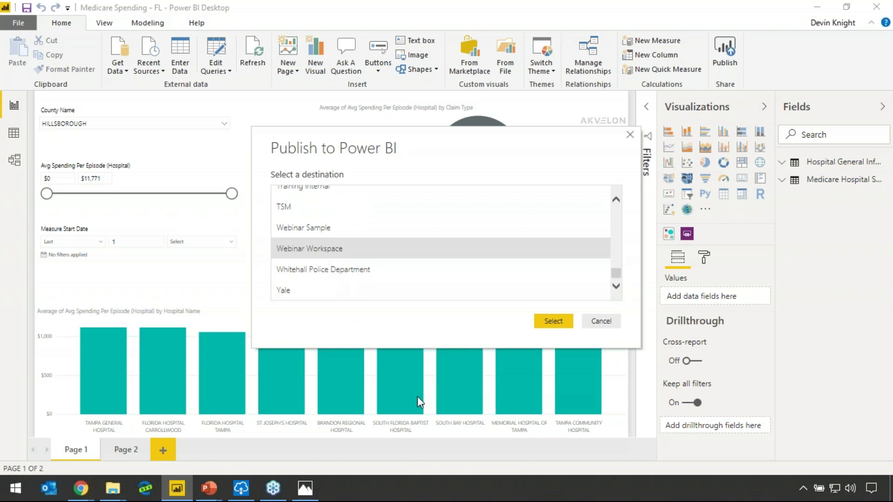
left_click(559, 320)
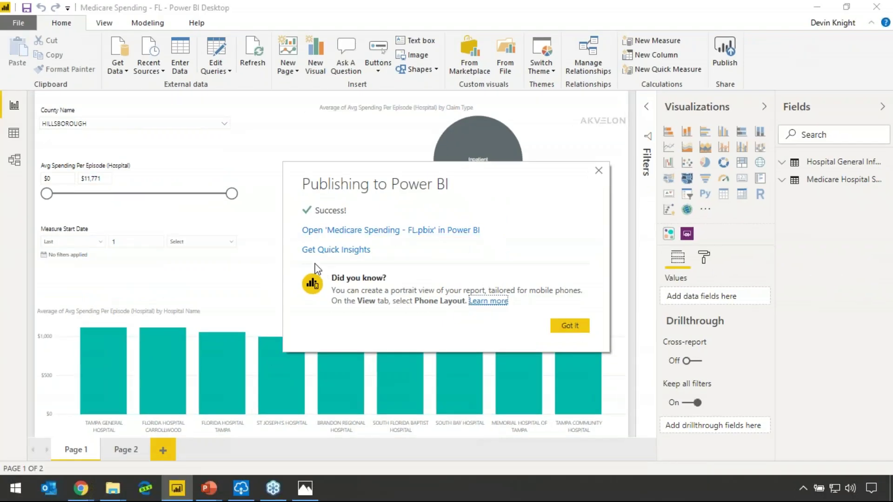
left_click(348, 236)
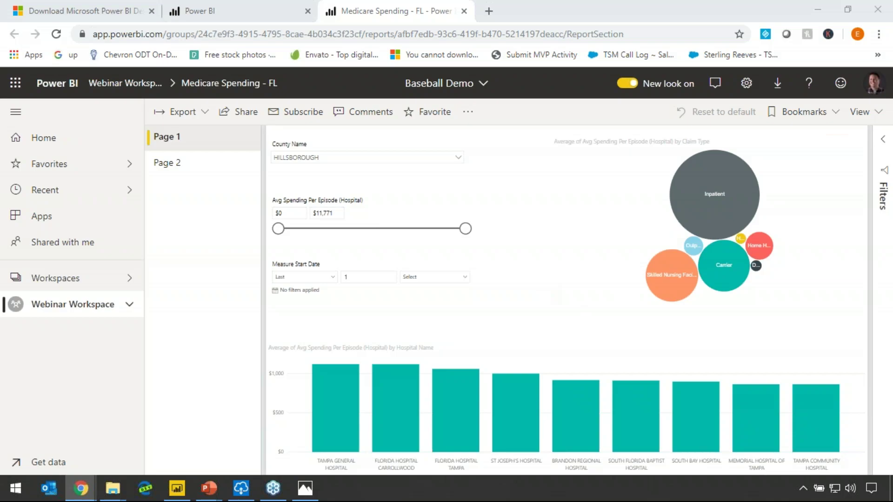
Switch to the PowerPoint slideshow and advance to the Sharing and Collaboration slide about Power BI Apps
key("alt+Tab")
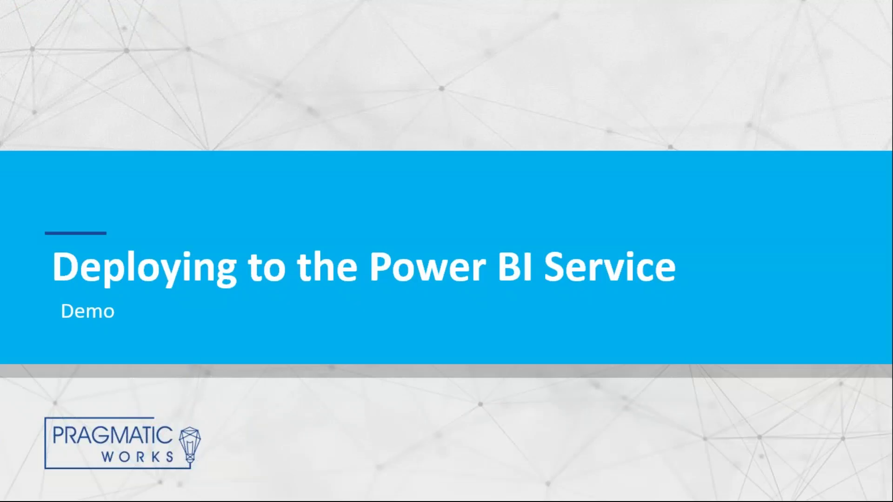
left_click(783, 327)
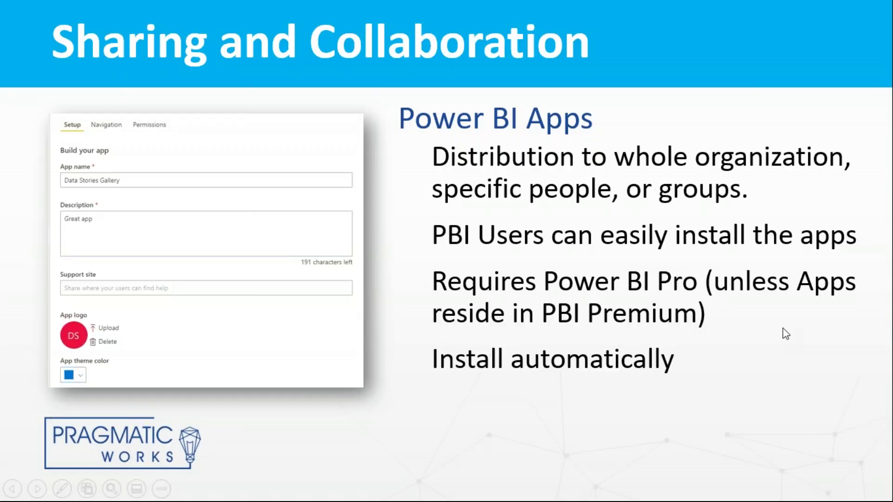
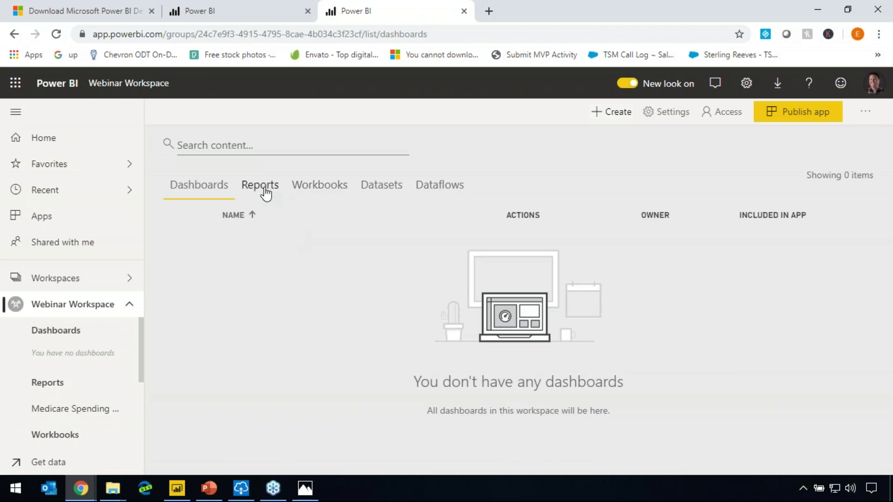
Examine Webinar Workspace's datasets, workbooks and reports in its content lists and the expanded navigation
left_click(326, 187)
left_click(385, 196)
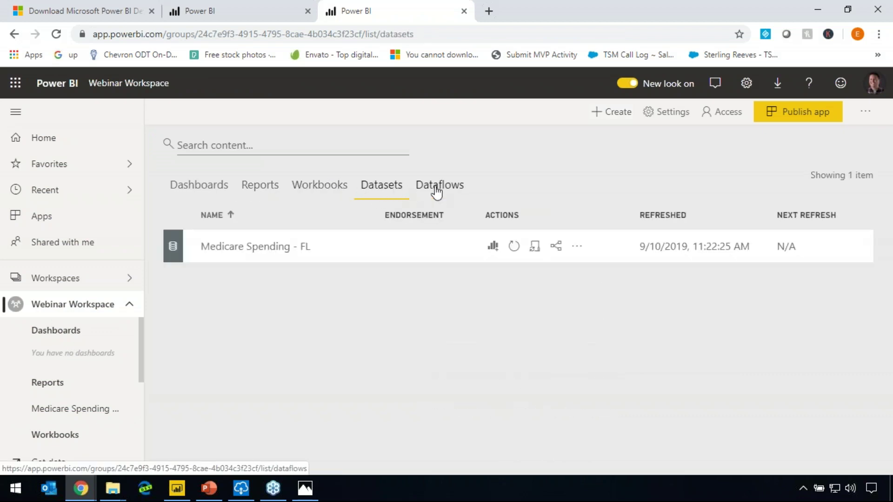
left_click(303, 190)
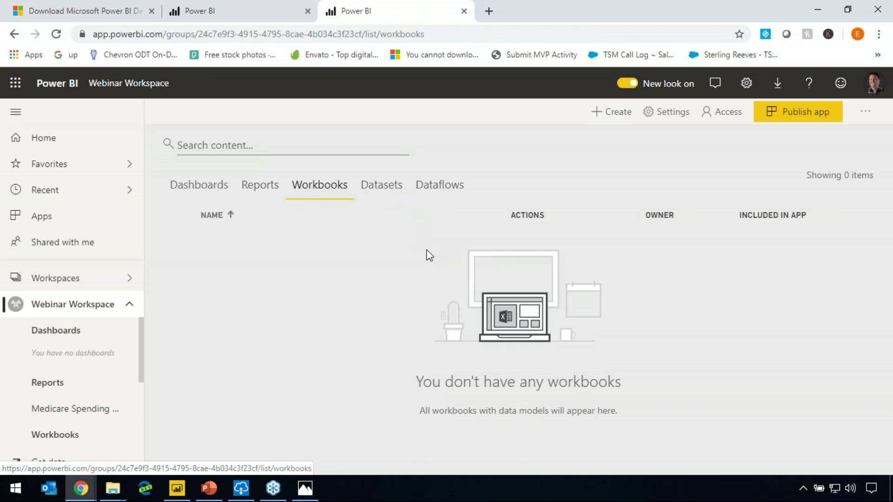
scroll(111, 392, "down", 3)
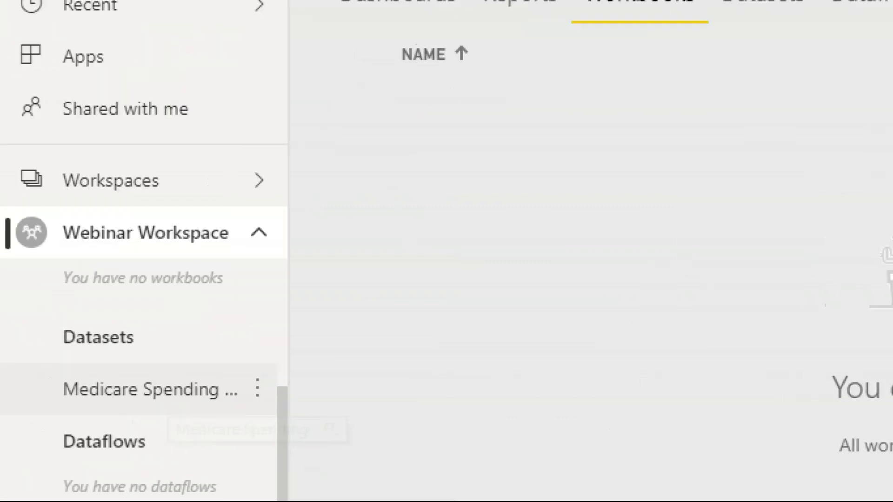
left_click_drag(3, 205, 293, 501)
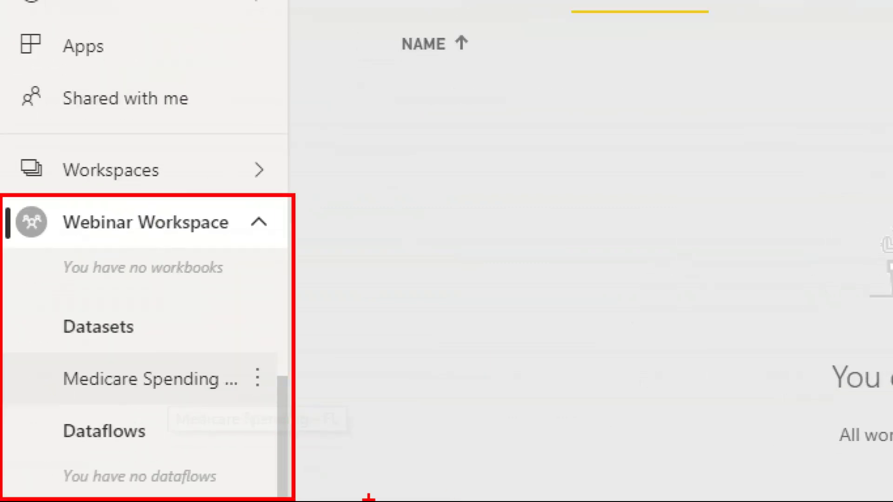
key("Escape")
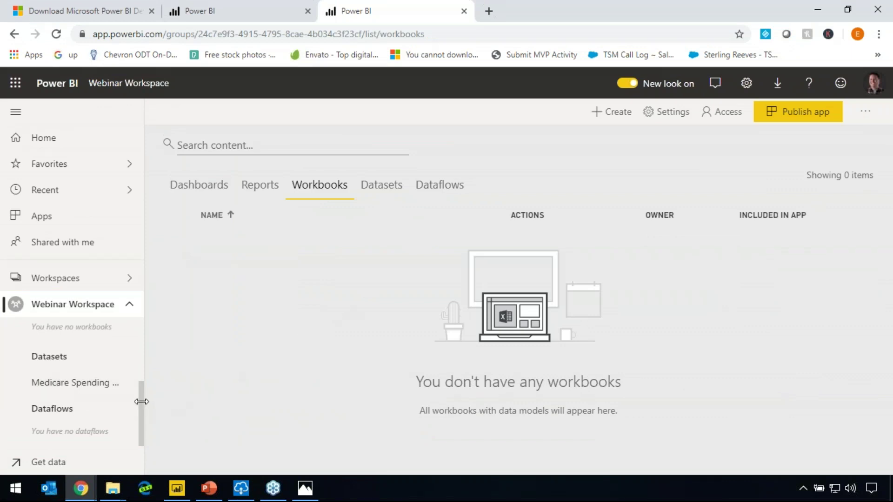
left_click_drag(140, 392, 149, 342)
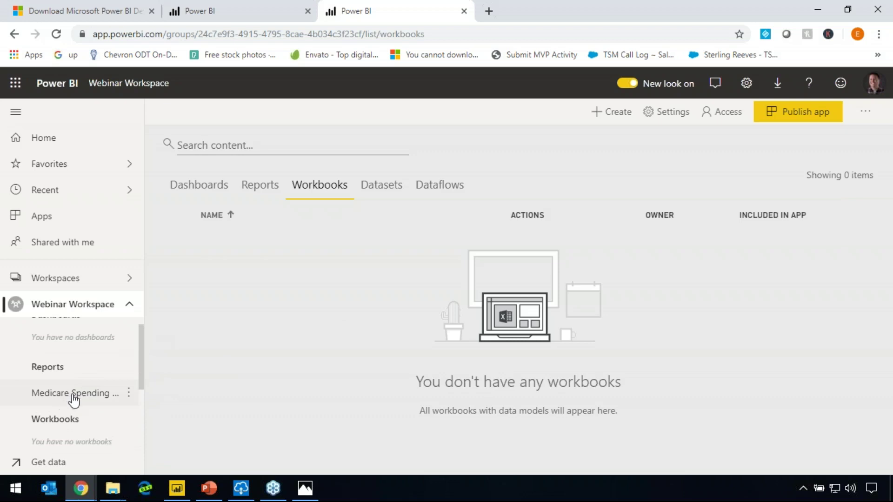
scroll(72, 400, "down", 2)
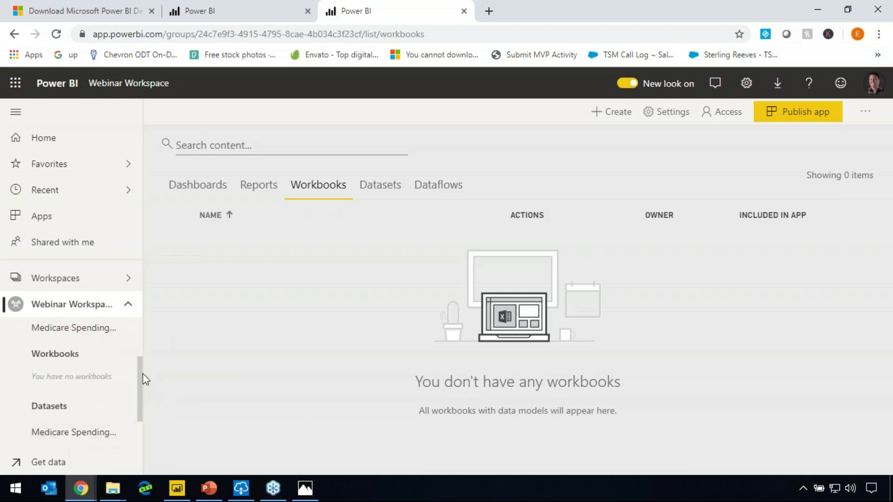
left_click_drag(140, 372, 155, 344)
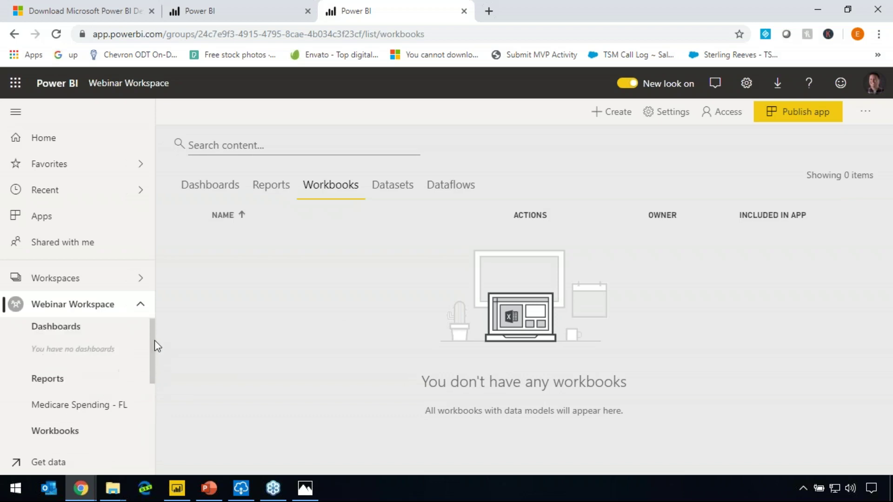
mouse_move(143, 412)
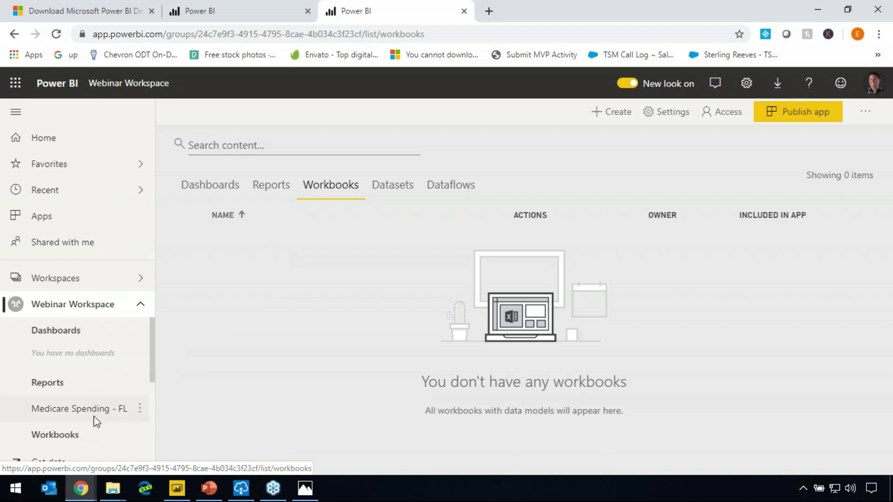
Open the Medicare Spending - FL report from Webinar Workspace's list of reports
left_click(273, 193)
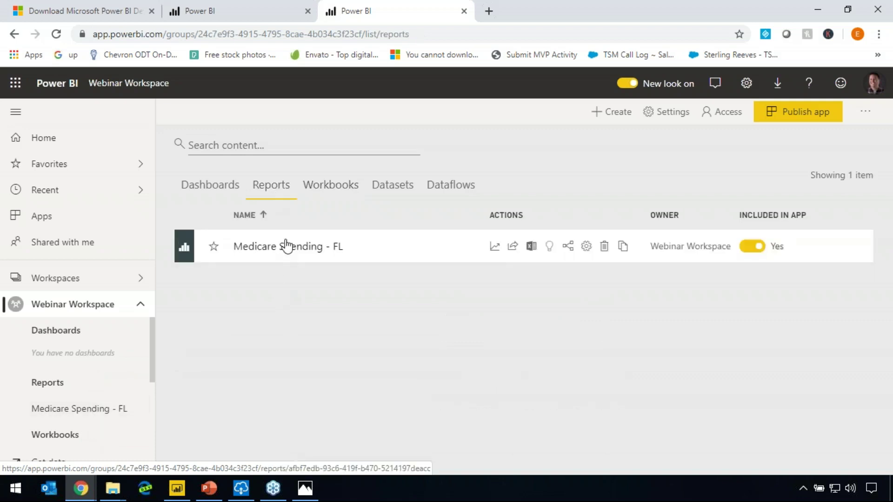
left_click(285, 245)
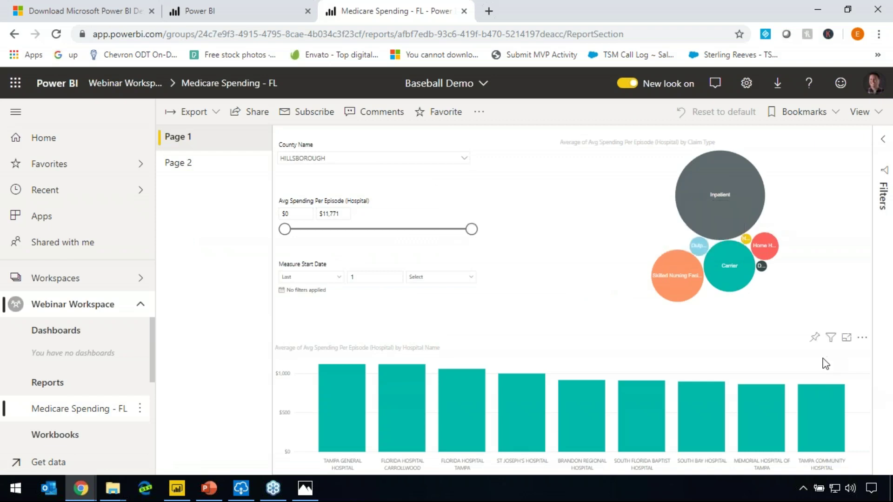
key("ctrl+1")
left_click(782, 359)
left_click_drag(762, 331, 706, 393)
Pin the bubble chart of average spending per episode by claim type to a new dashboard named Webinar Example
mouse_move(729, 287)
mouse_move(811, 163)
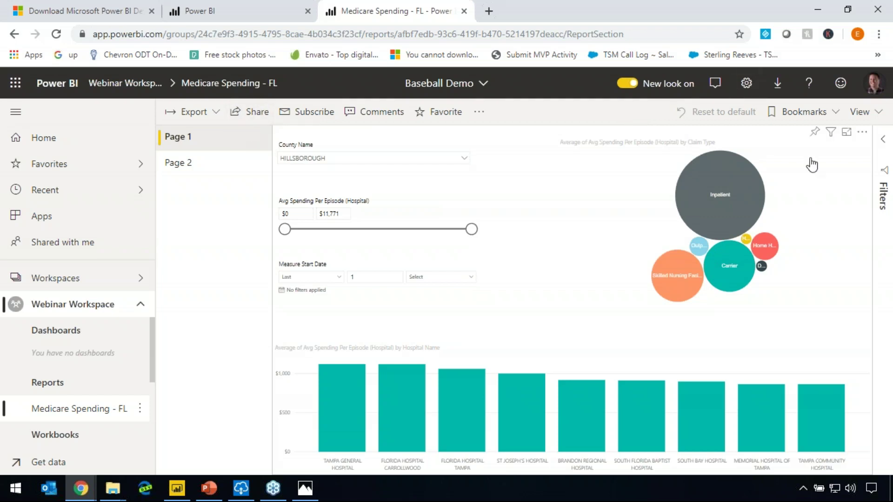
left_click(814, 133)
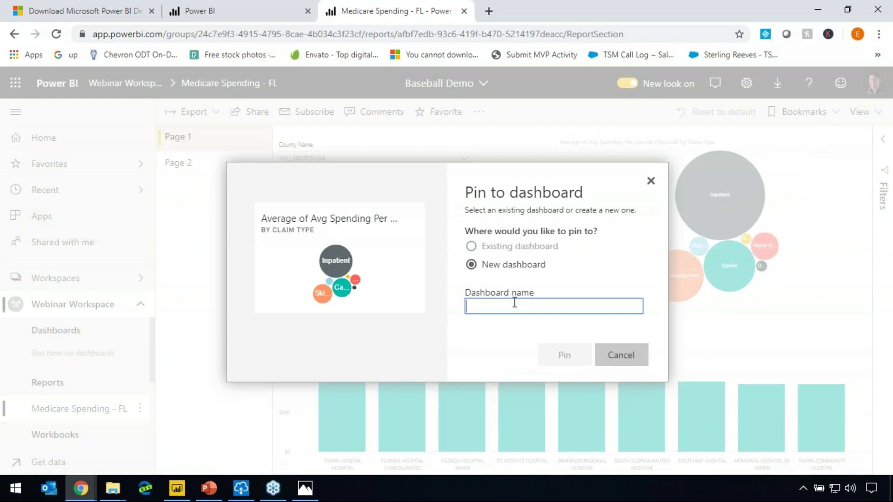
type("Webinar E")
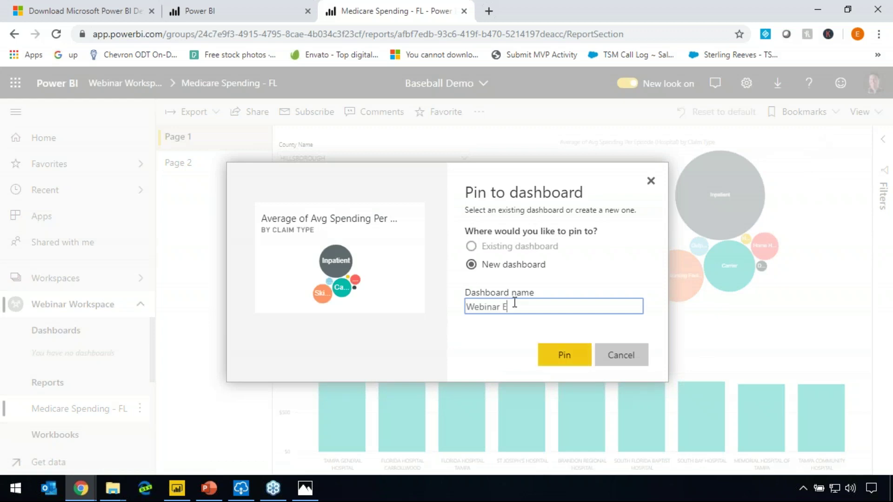
type("xample")
left_click(581, 359)
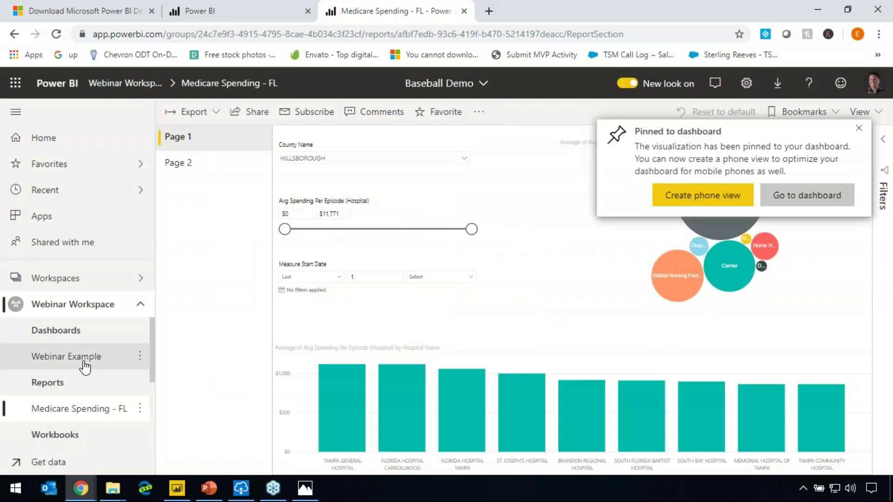
Open the Webinar Example dashboard in Webinar Workspace
left_click(85, 365)
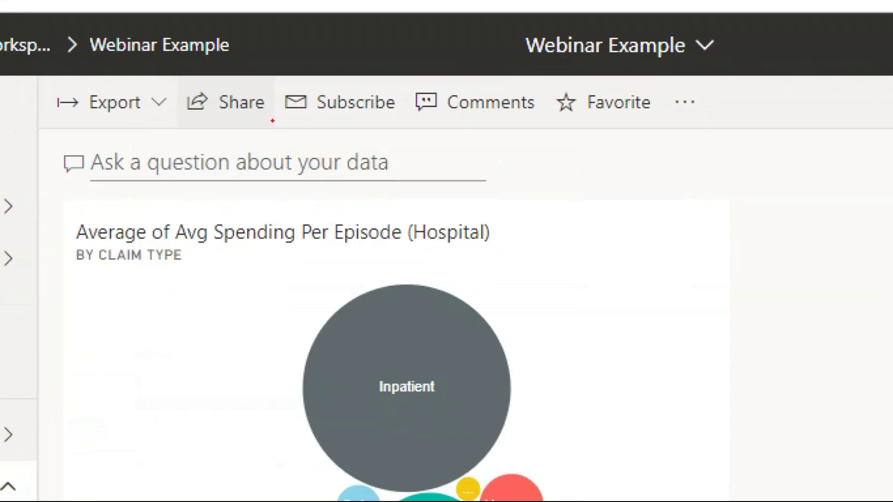
left_click_drag(271, 128, 311, 163)
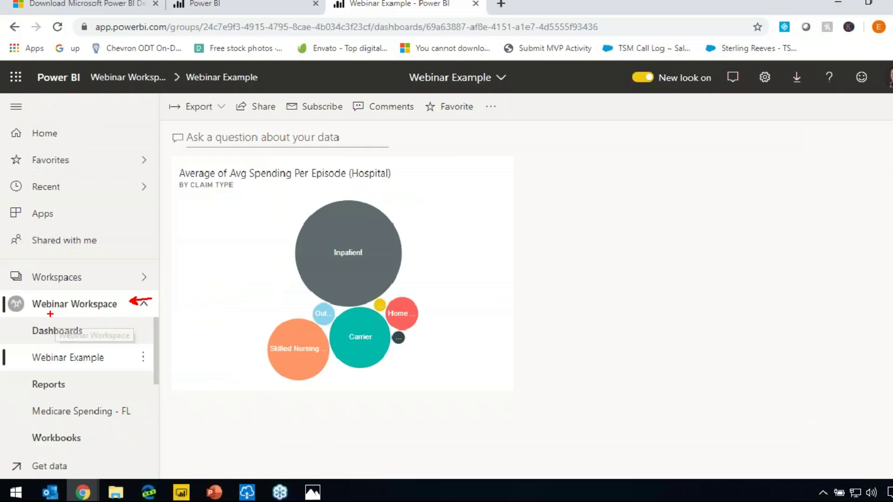
Start publishing Webinar Workspace as an app and enter "Webinar Workspace description" as the app description
left_click(56, 330)
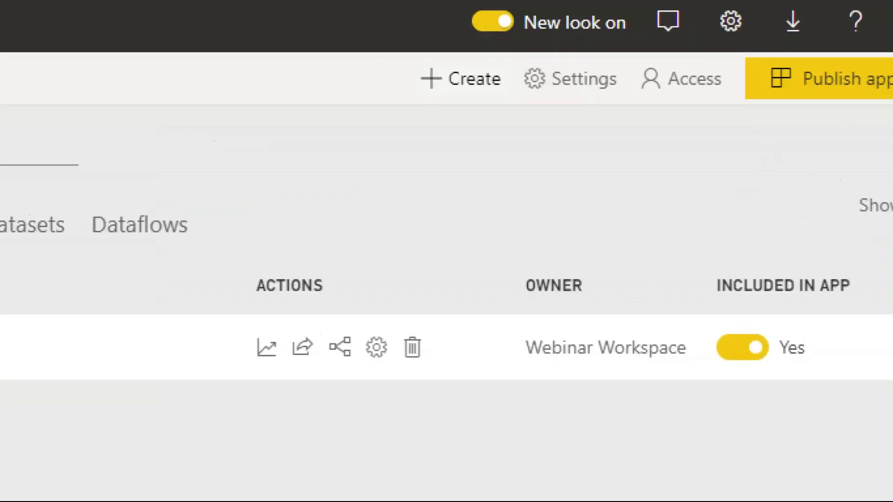
left_click_drag(779, 127, 708, 264)
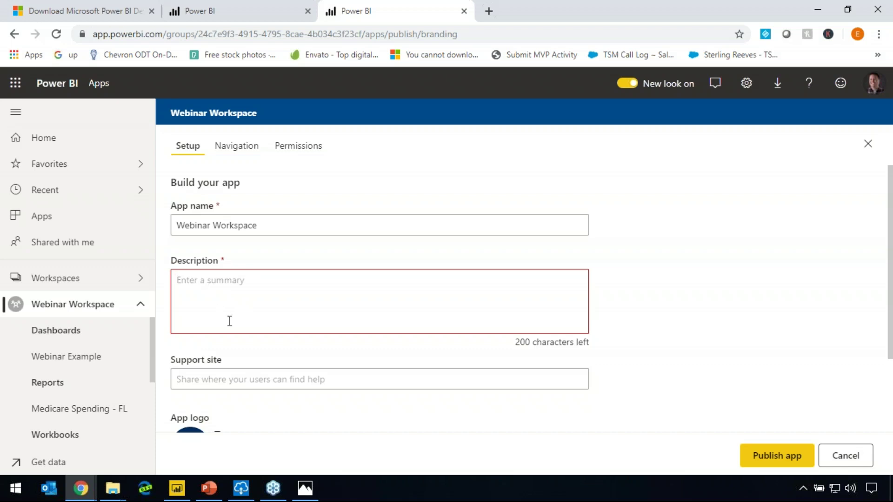
left_click(215, 281)
type("Webinar Workspace des")
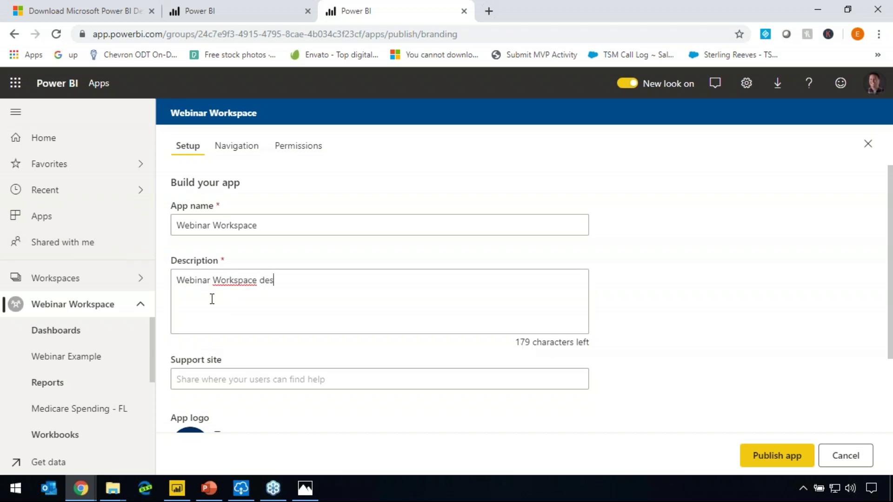
type("cription")
right_click(227, 279)
left_click(277, 300)
Change the app's theme color to orange-red
scroll(328, 317, "down", 2)
left_click(213, 280)
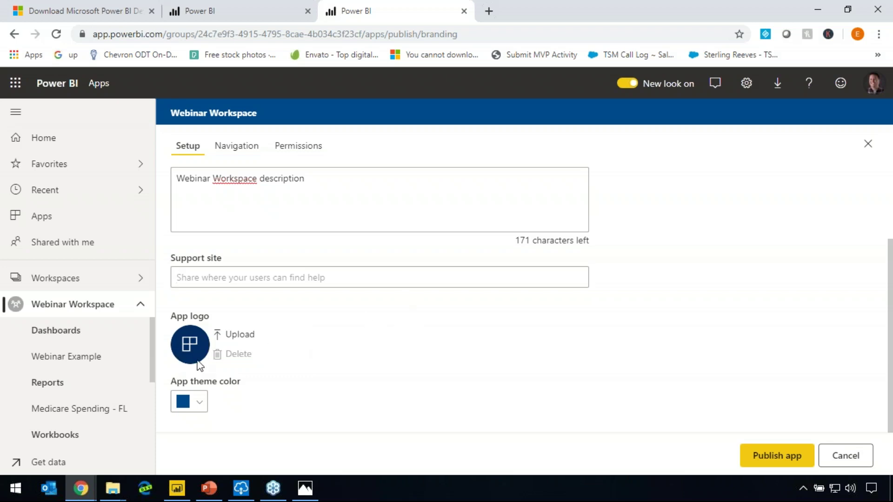
left_click(199, 408)
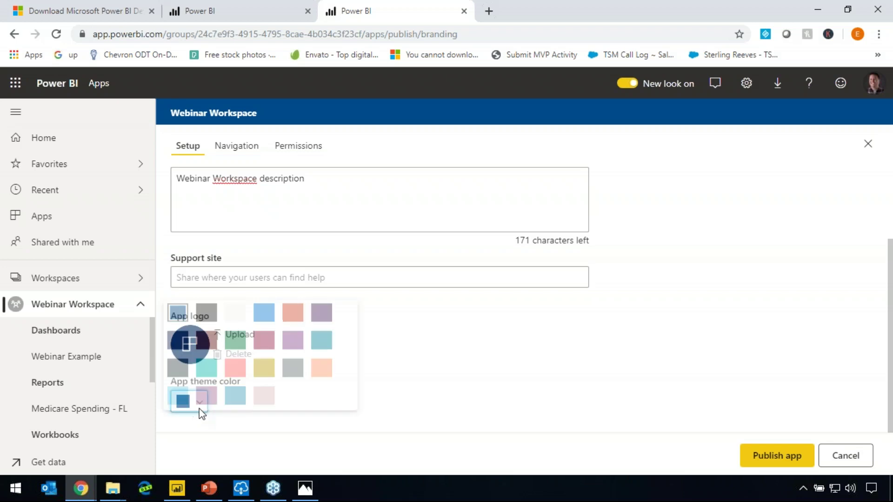
left_click(292, 308)
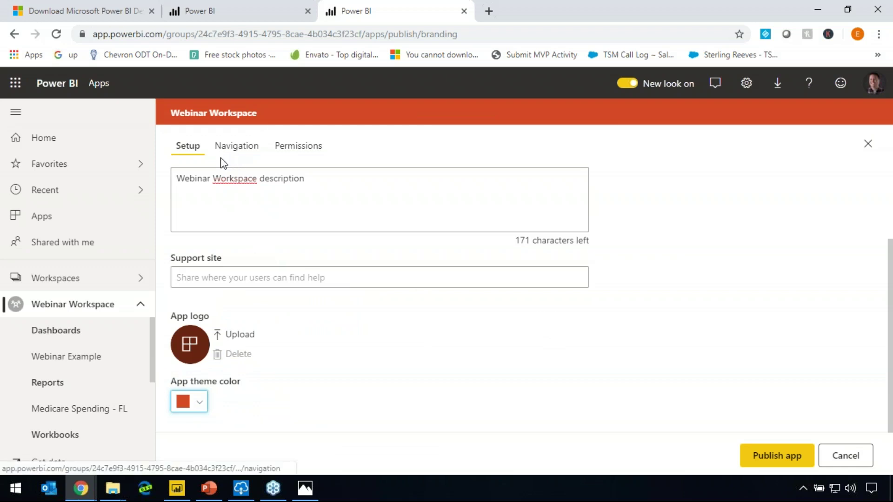
Add a new section named Reports to the app's navigation
left_click(235, 152)
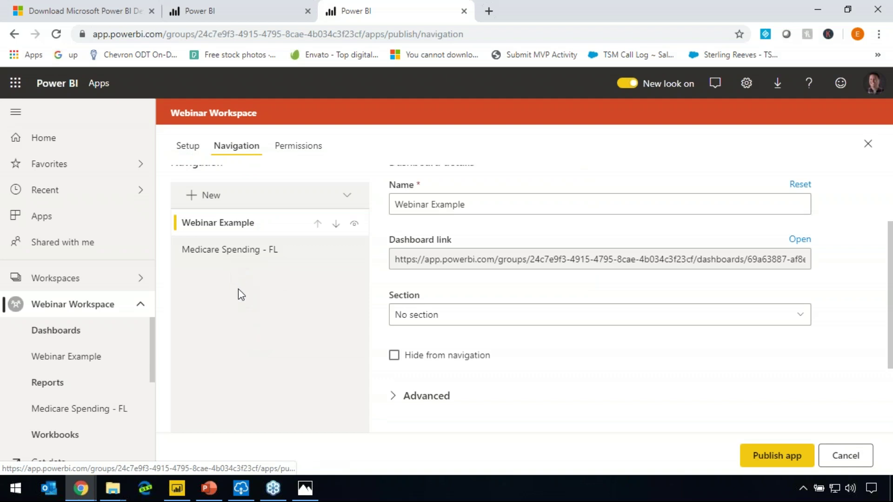
left_click(194, 199)
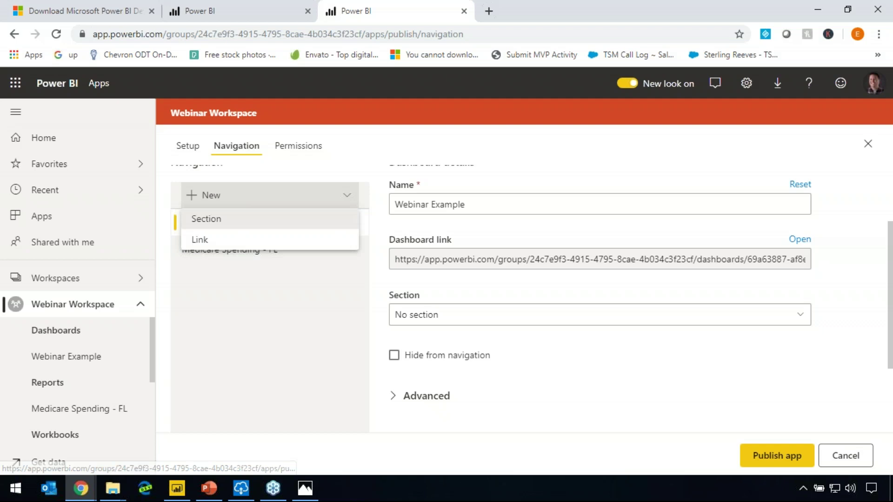
left_click(222, 227)
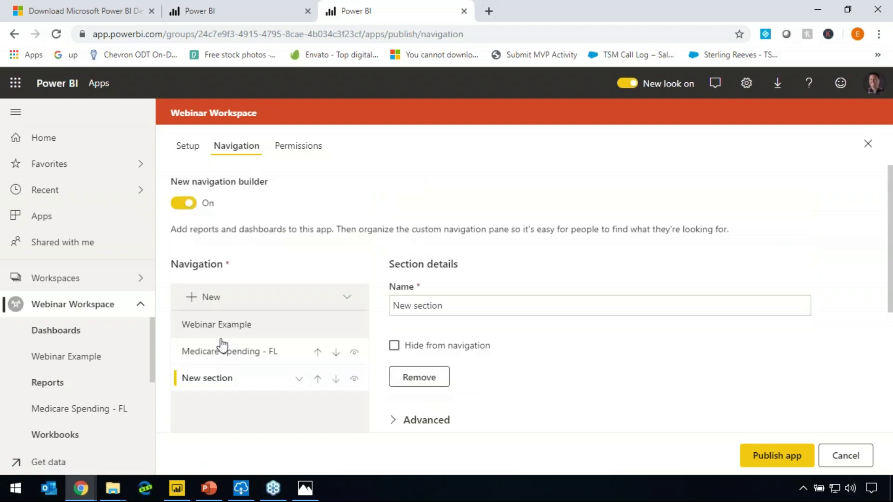
scroll(235, 378, "down", 1)
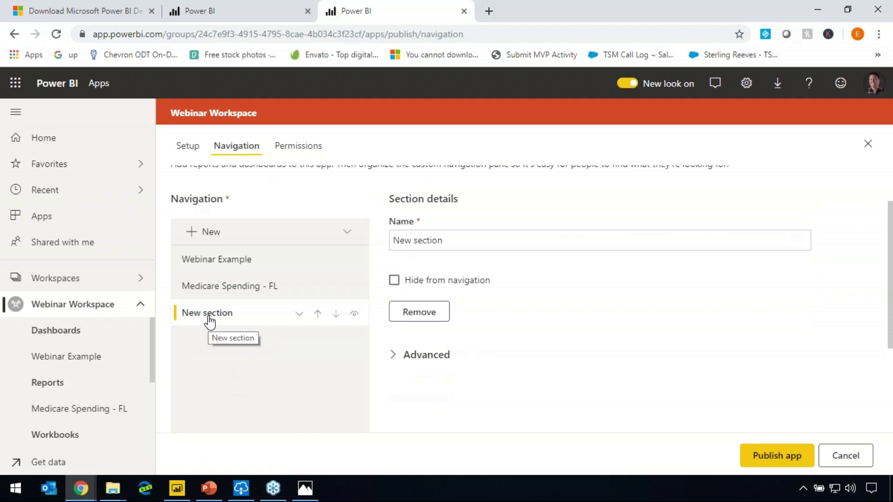
double_click(208, 319)
left_click(217, 324)
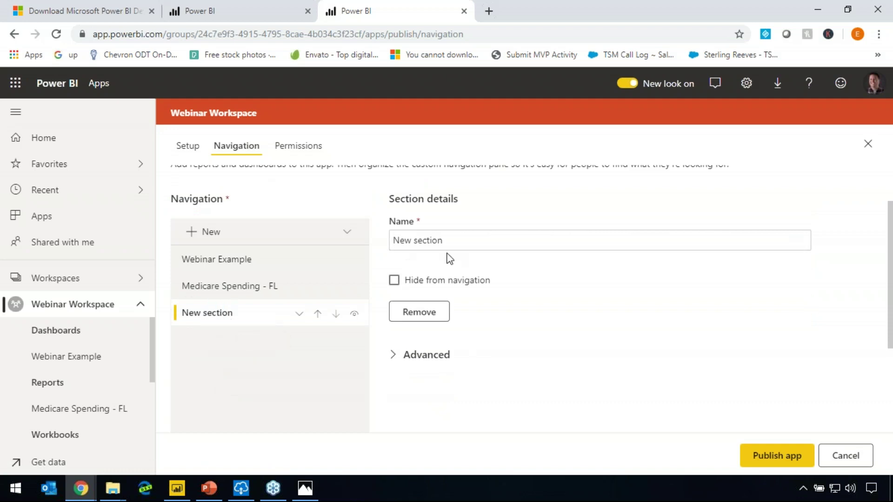
left_click_drag(468, 240, 392, 240)
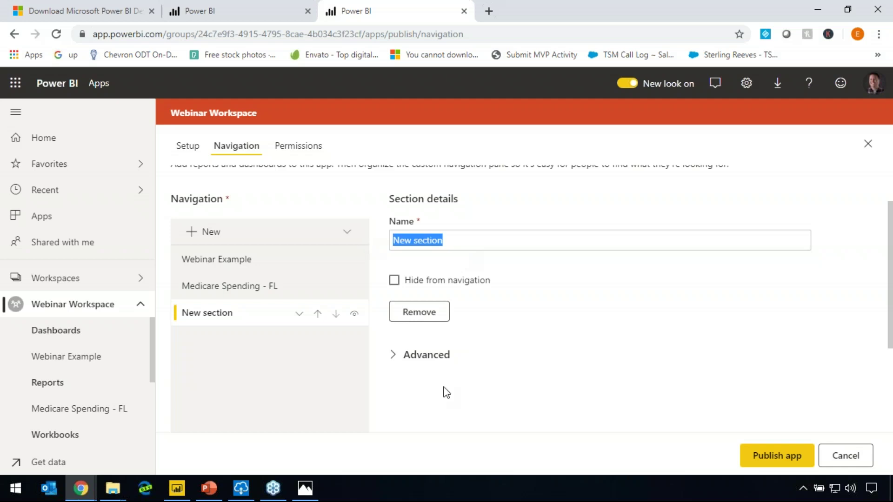
type("Reports")
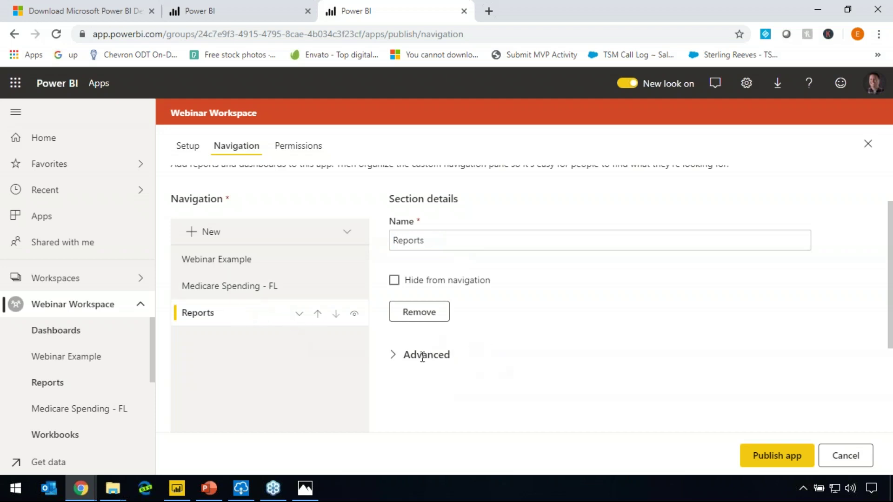
left_click(395, 355)
left_click(395, 356)
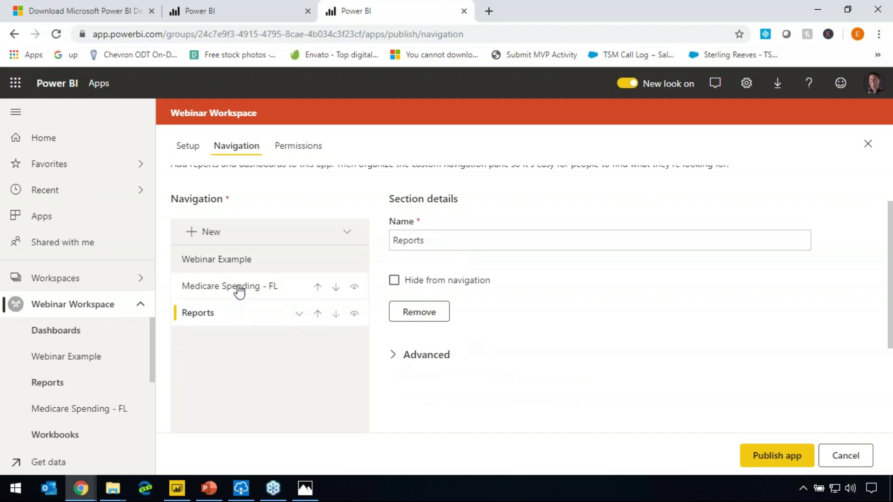
Move the Medicare Spending - FL report into the Reports section of the app navigation
left_click(277, 292)
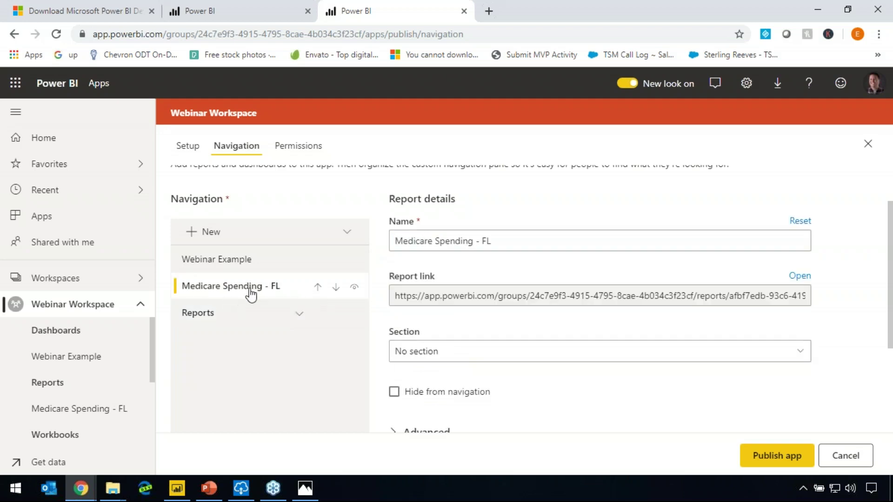
left_click(337, 289)
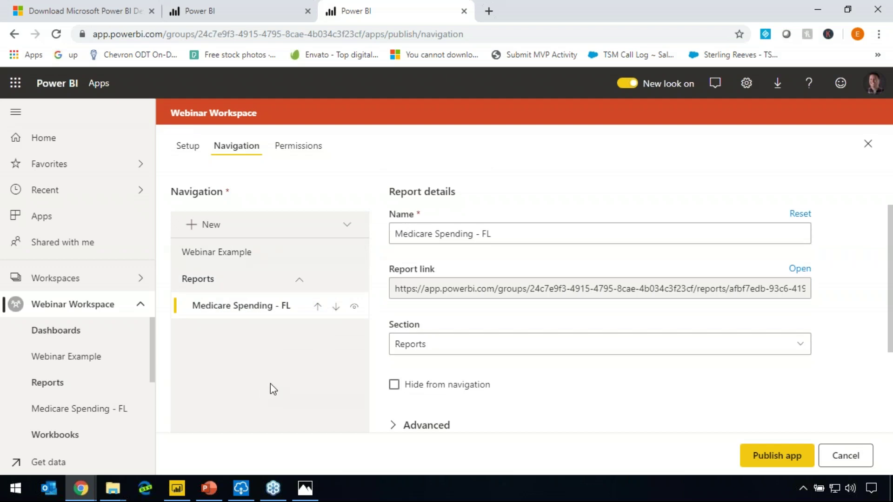
Add a new link to the app navigation and name it Pragmatic Works Training
left_click(203, 228)
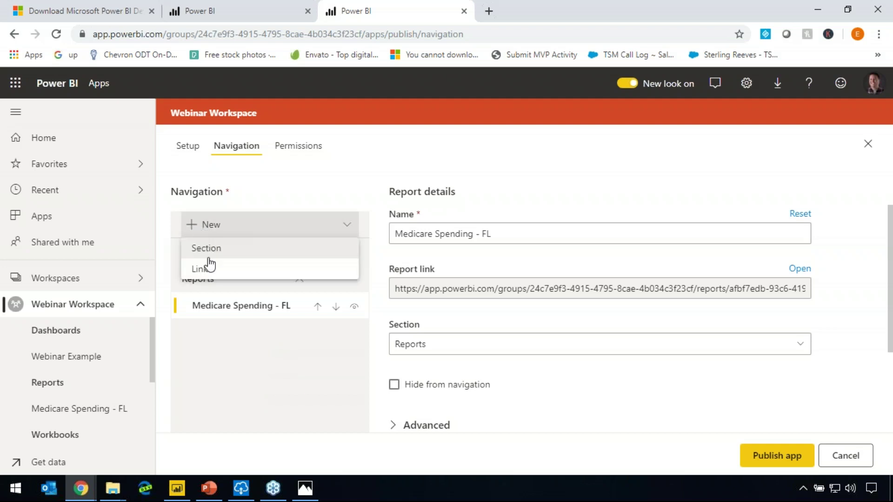
left_click(200, 272)
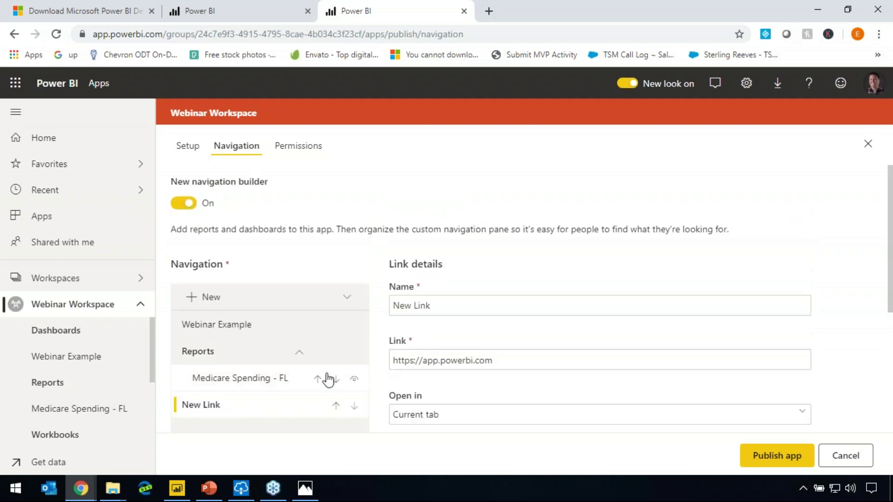
scroll(329, 383, "down", 3)
scroll(364, 340, "up", 2)
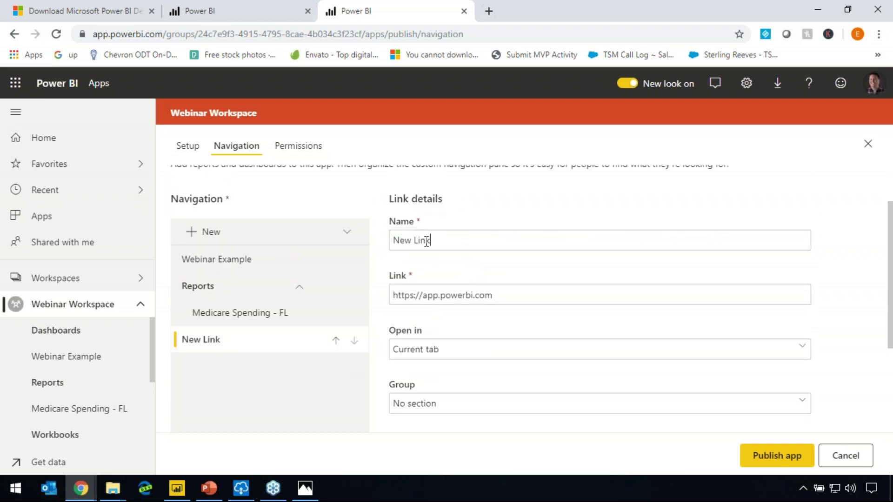
left_click_drag(429, 240, 355, 287)
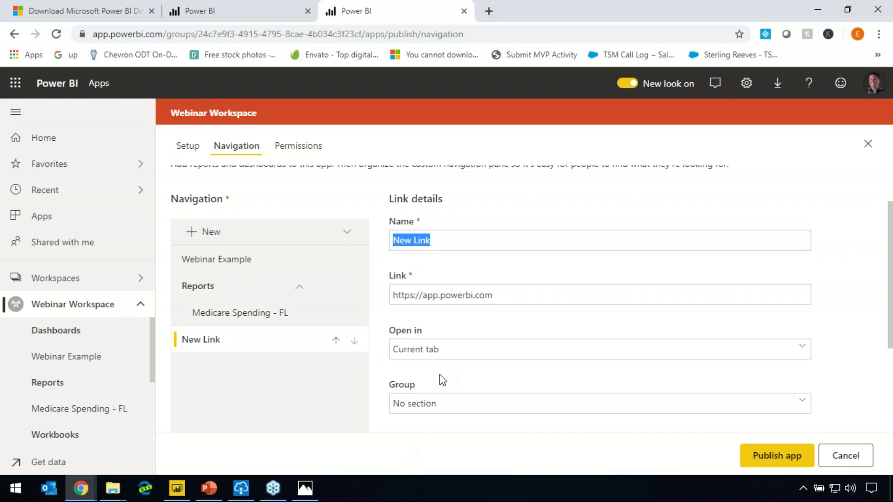
type("Prgamti")
key("BackSpace")
key("BackSpace")
key("BackSpace")
key("BackSpace")
key("BackSpace")
type("agmatic Works Training")
left_click_drag(530, 295, 325, 300)
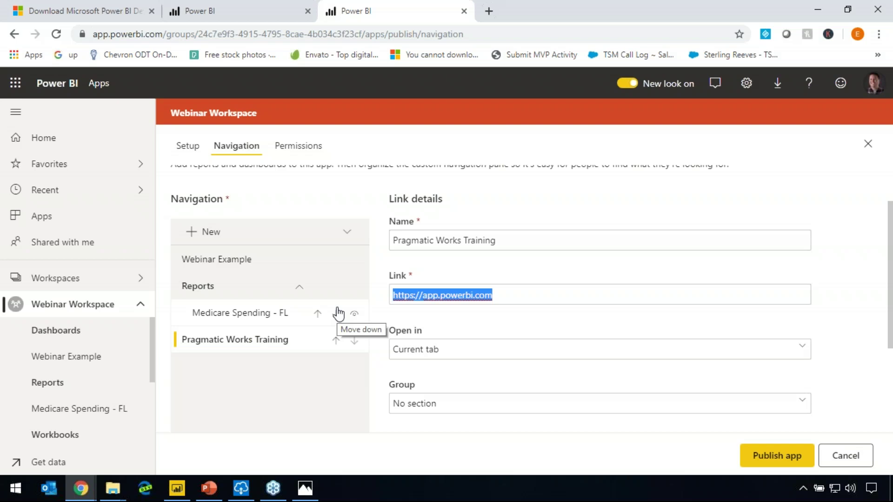
type("pragmatic wo")
key("BackSpace")
key("BackSpace")
type("workstraining.com")
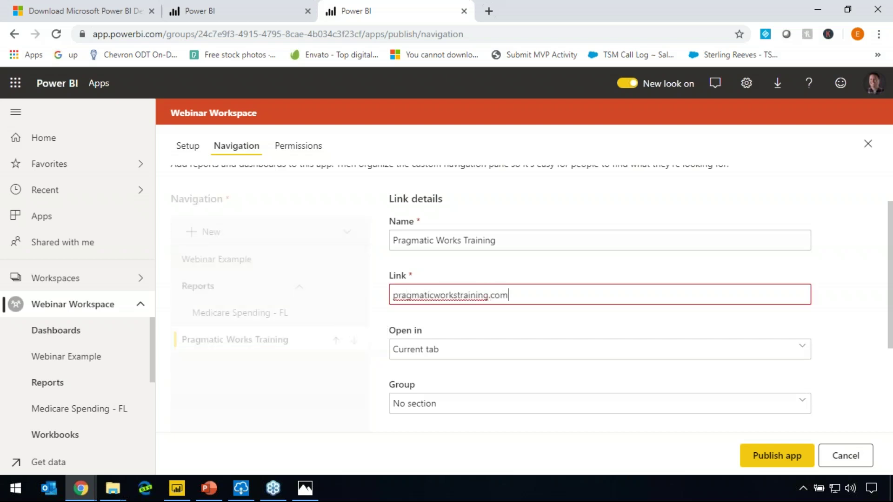
left_click(393, 294)
type("http:/")
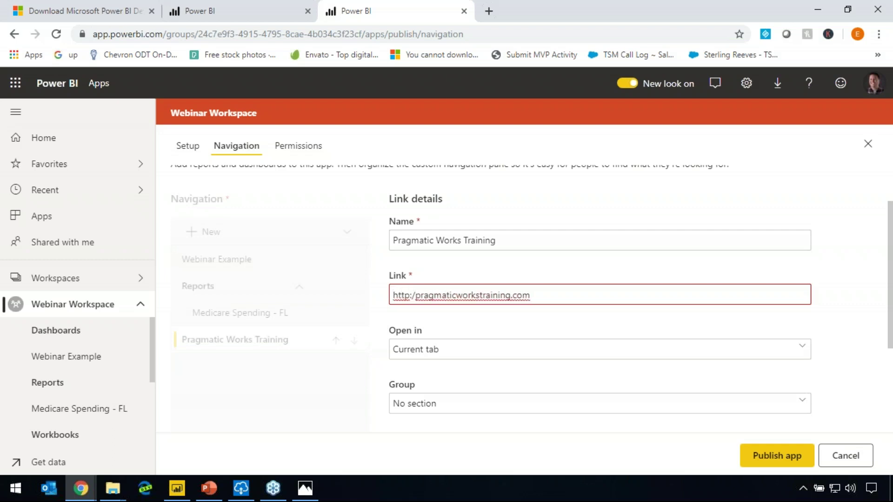
type("/")
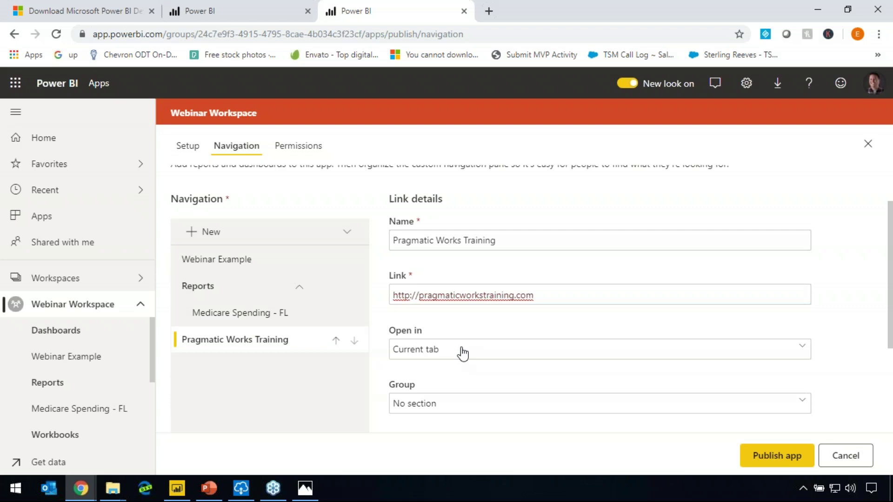
scroll(460, 349, "down", 3)
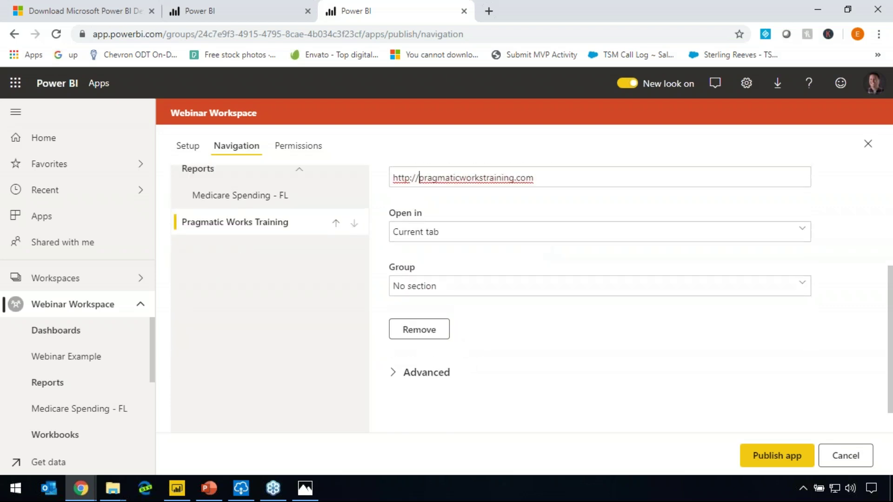
scroll(533, 245, "up", 3)
scroll(531, 295, "up", 2)
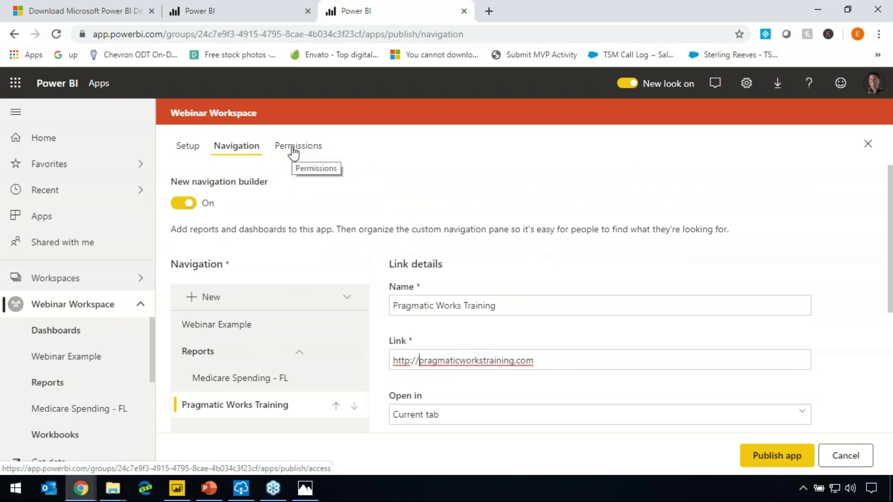
Grant the Trainers group access to the app in its permissions
left_click(312, 149)
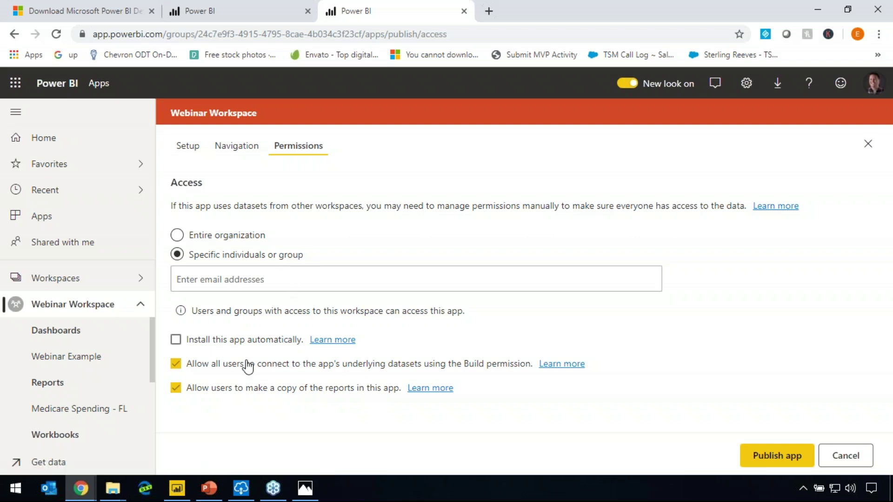
mouse_move(248, 367)
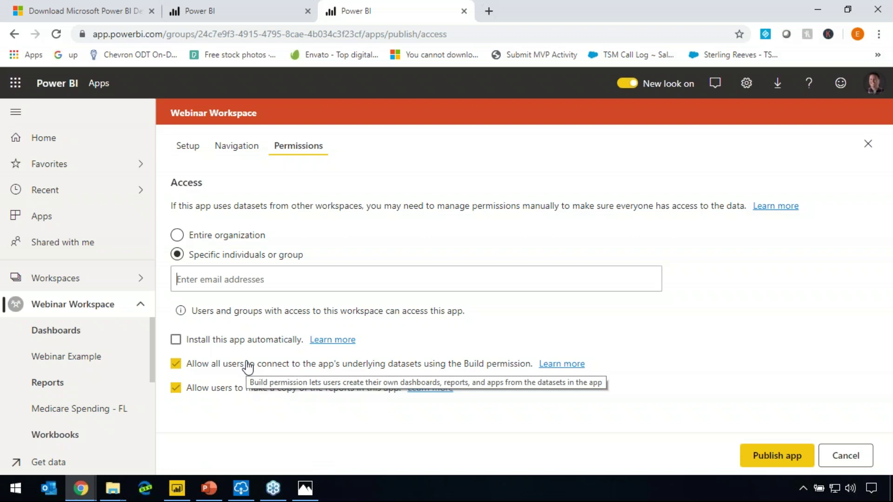
type("ty")
type("ainers")
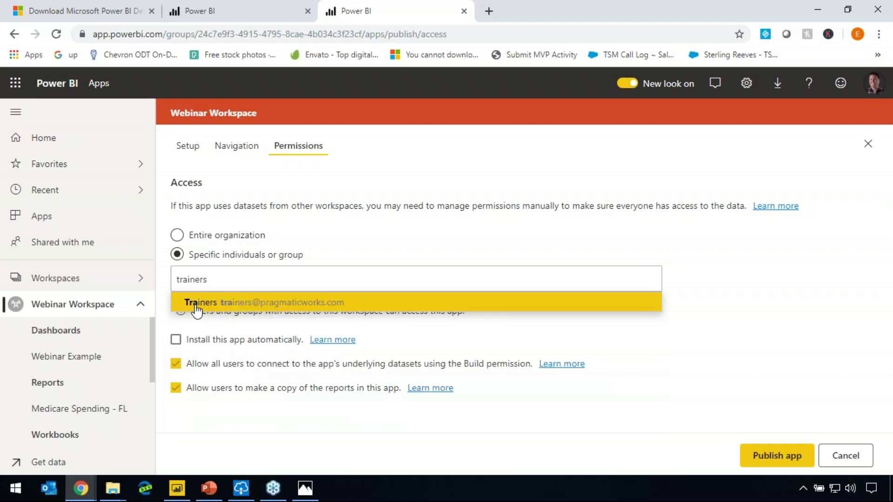
left_click(234, 308)
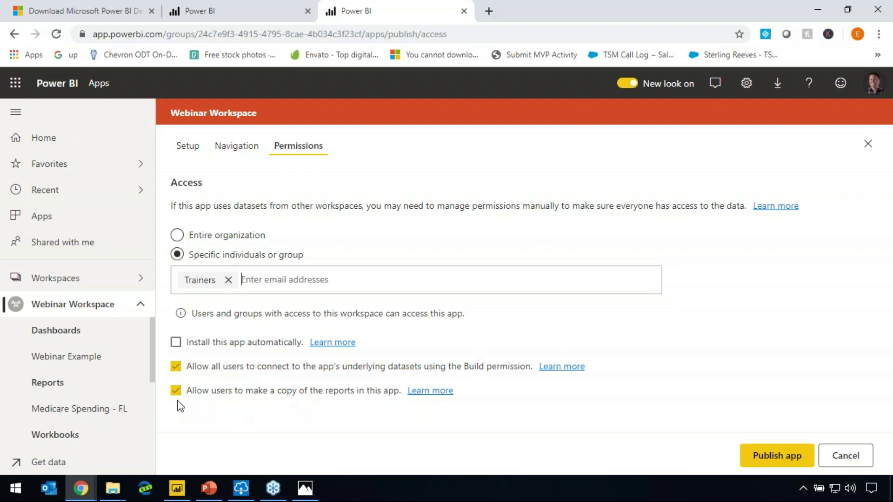
Publish the Webinar Workspace app and return to the workspace's content list
mouse_move(188, 396)
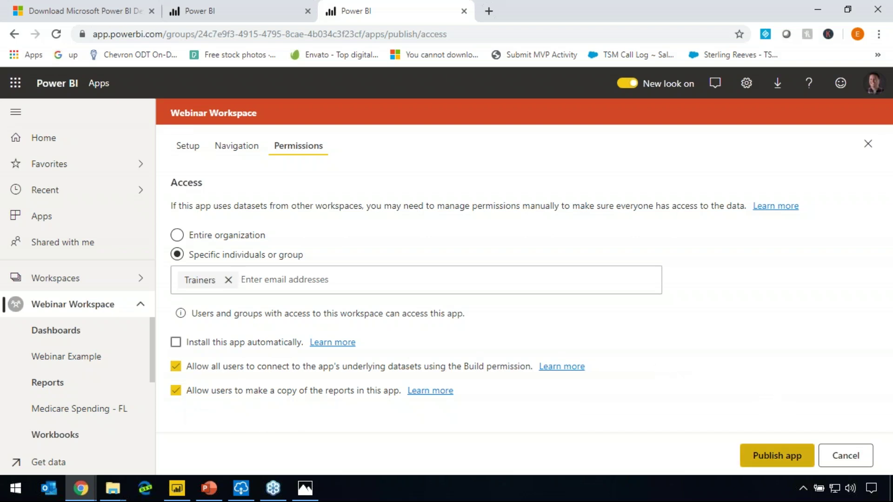
left_click(777, 455)
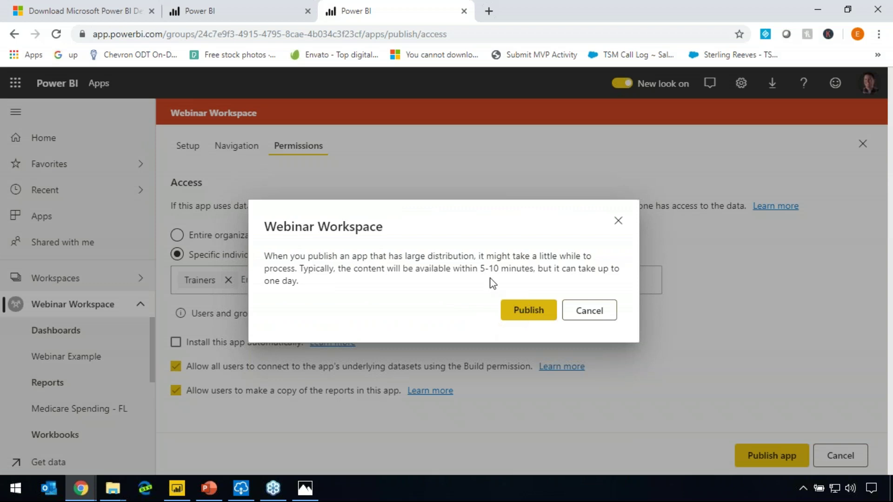
left_click(528, 313)
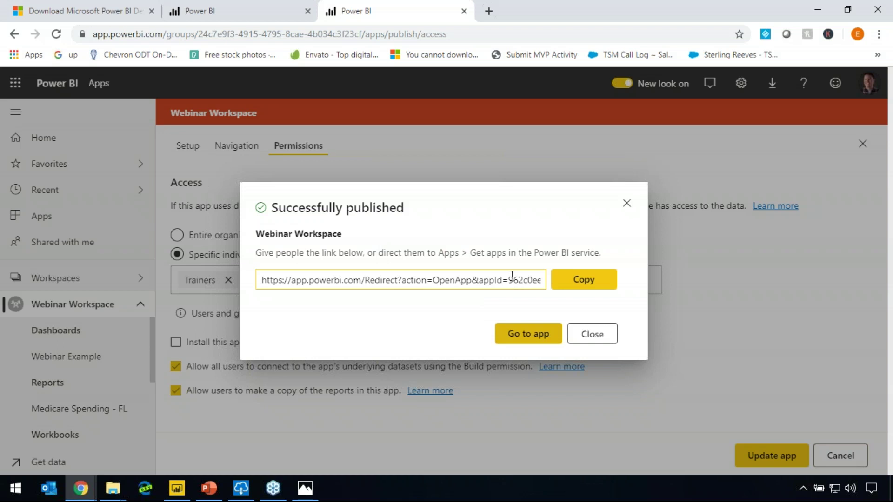
left_click(592, 333)
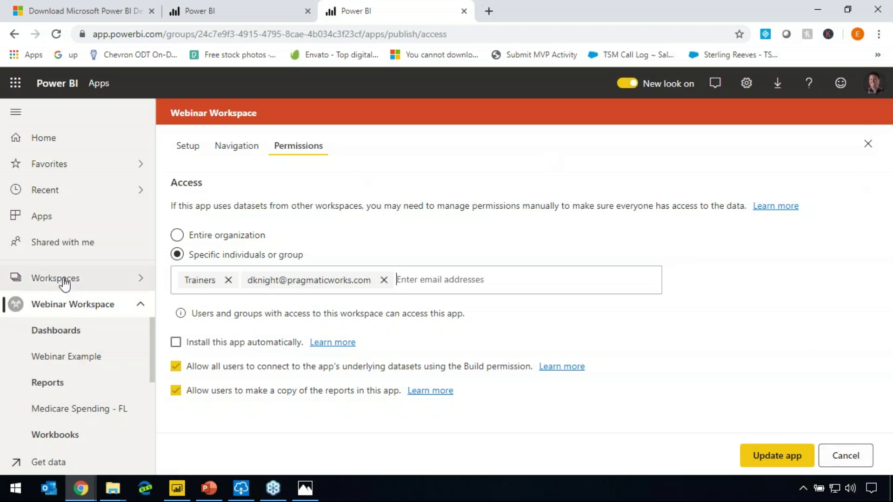
left_click(82, 311)
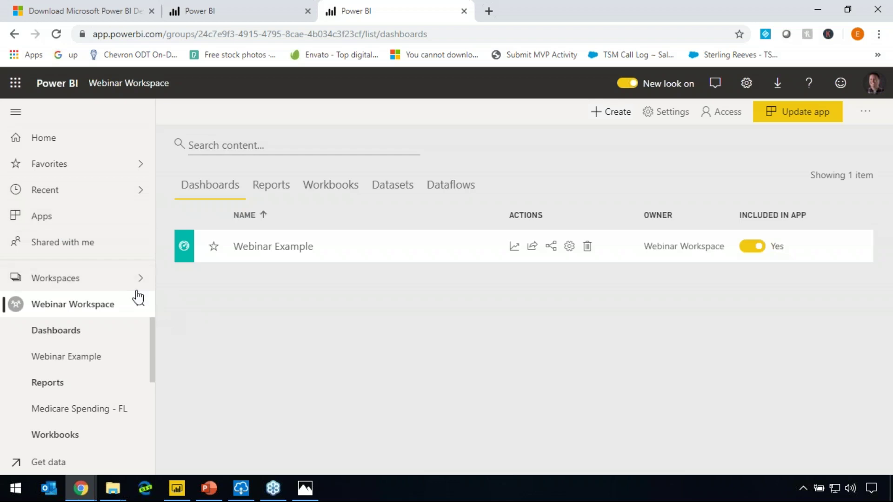
Search the organization's available apps for "webin"
left_click(43, 219)
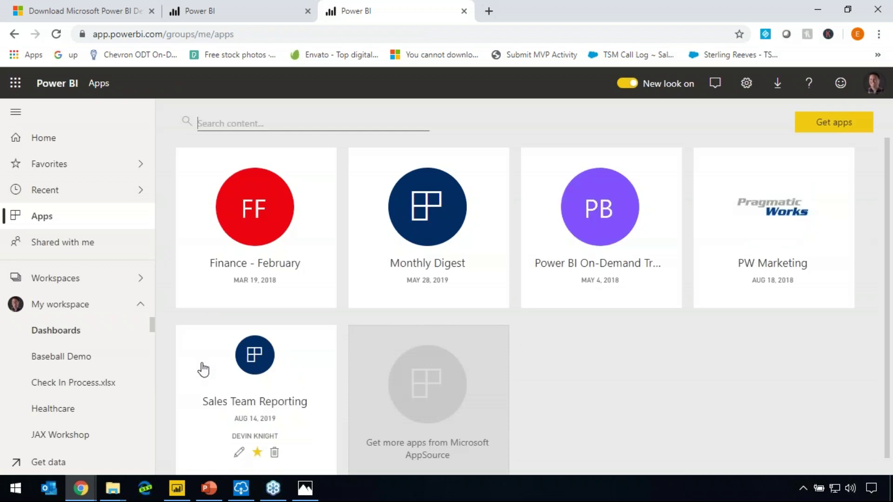
left_click(231, 129)
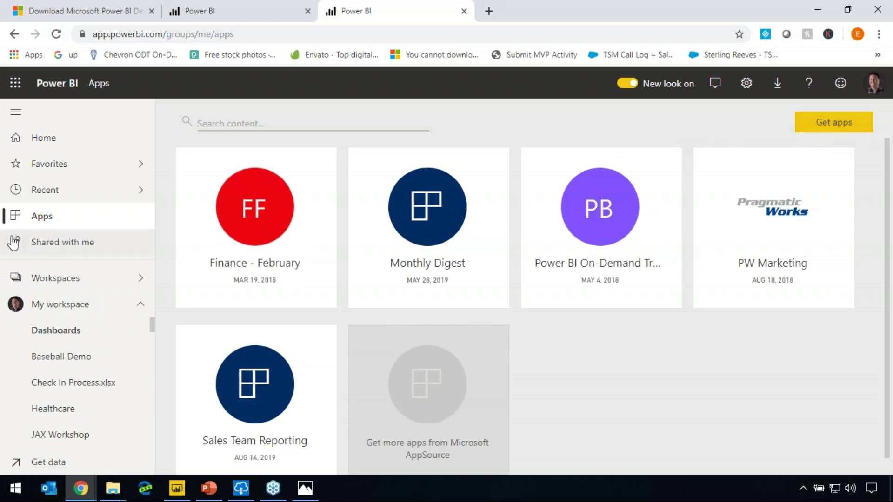
left_click(821, 127)
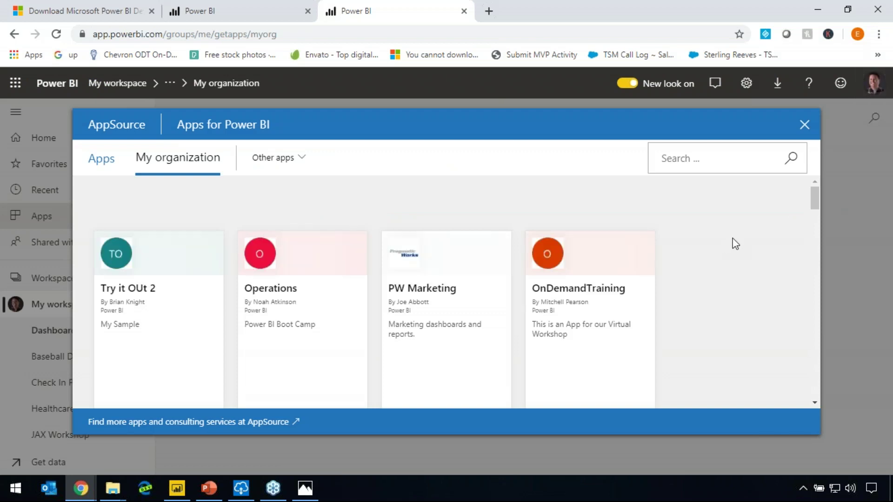
left_click(732, 158)
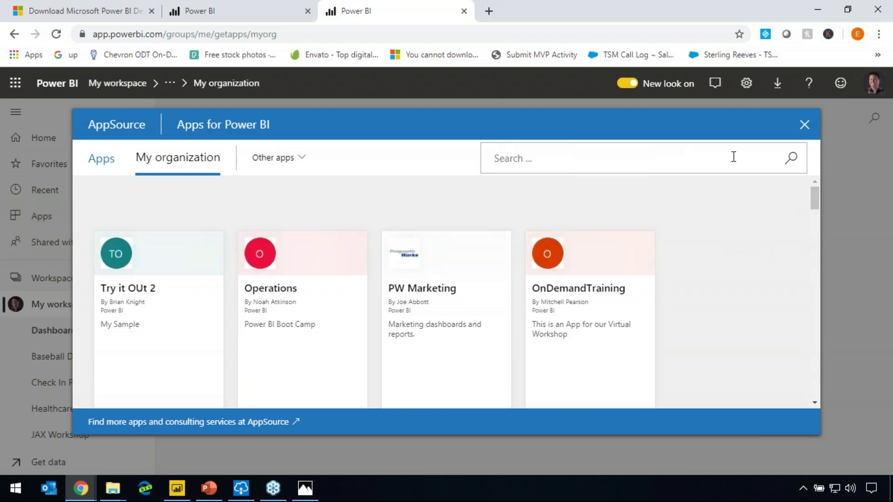
type("webin")
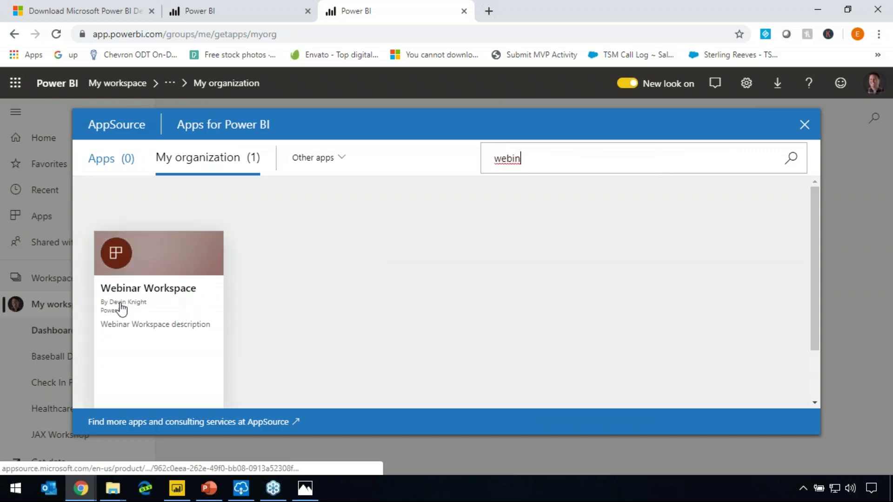
View the Webinar Workspace app's details and install it
left_click(117, 257)
scroll(353, 237, "down", 4)
scroll(686, 337, "down", 5)
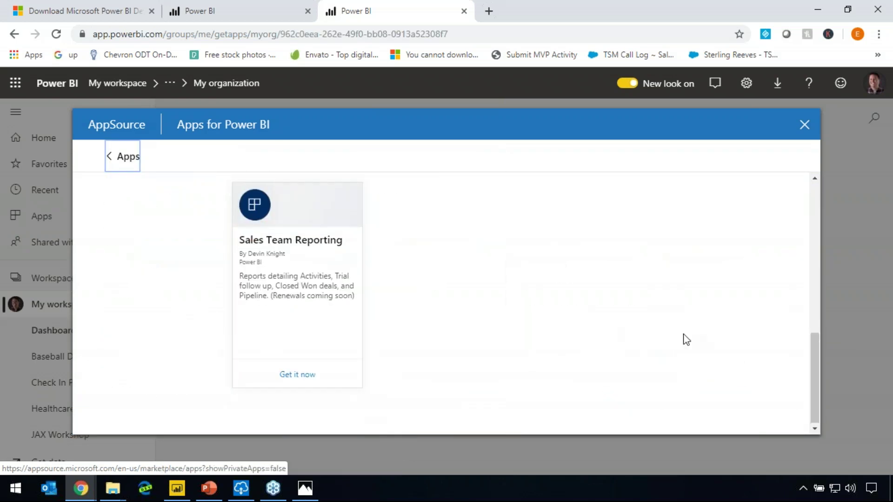
scroll(685, 339, "up", 8)
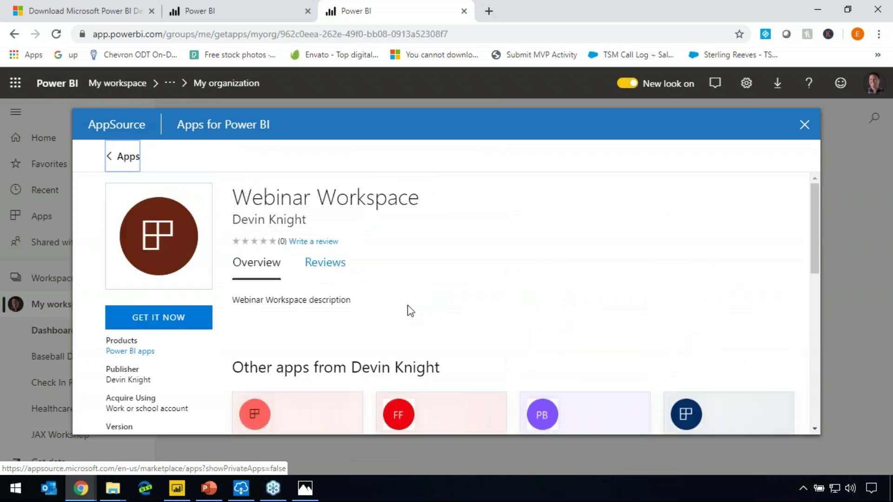
left_click(146, 321)
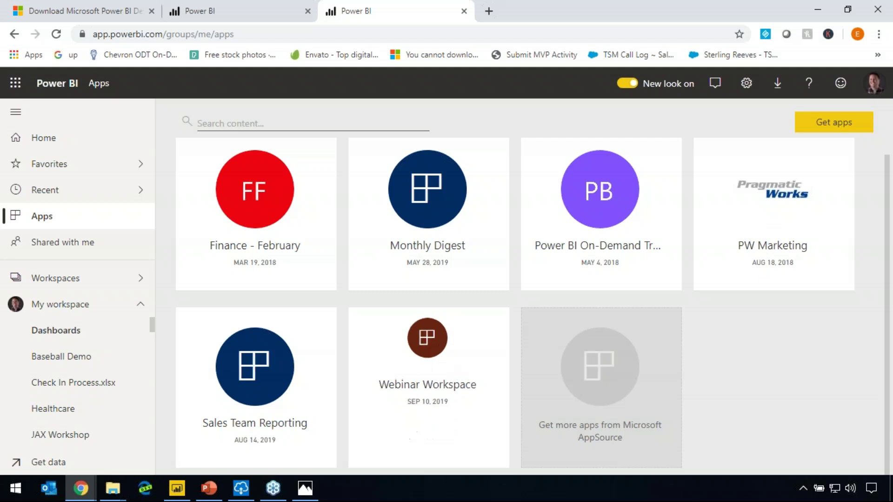
Open the installed Webinar Workspace app and examine the Reports section of its navigation
mouse_move(422, 373)
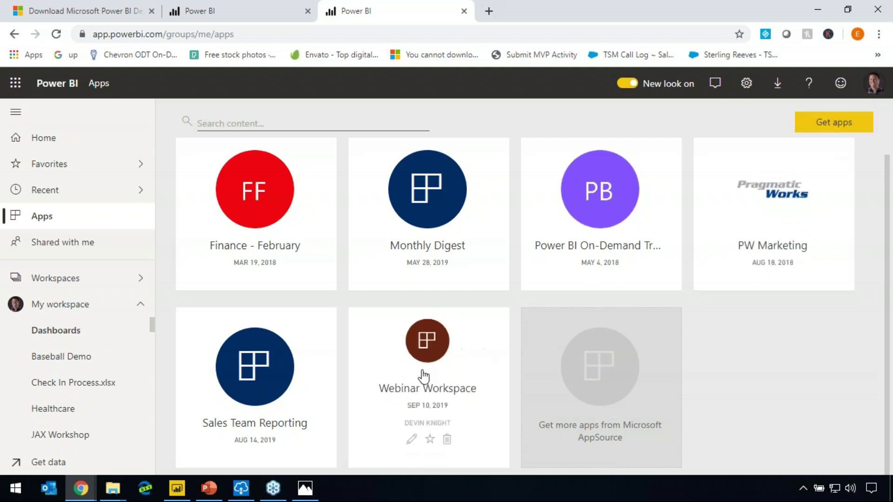
left_click(429, 344)
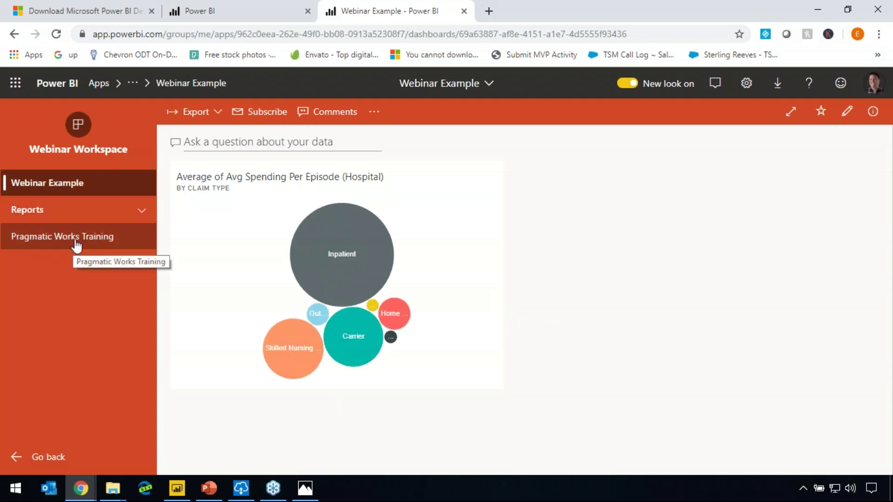
left_click(143, 212)
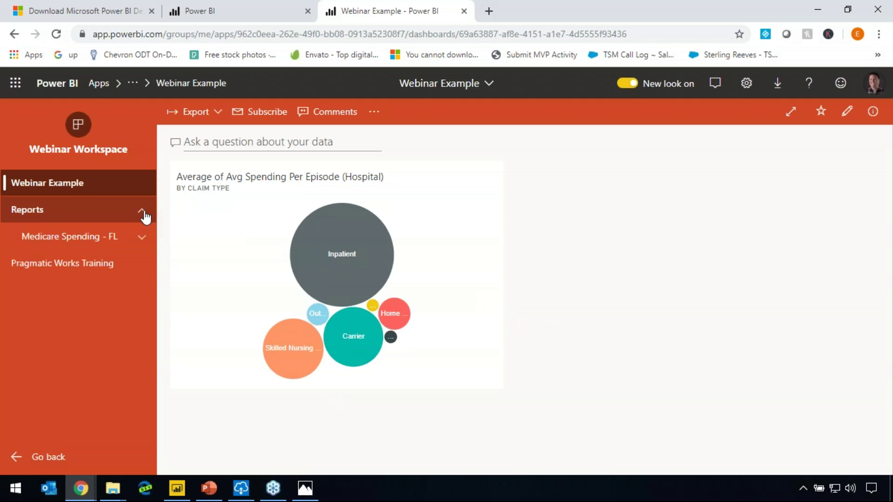
left_click(145, 239)
left_click(148, 241)
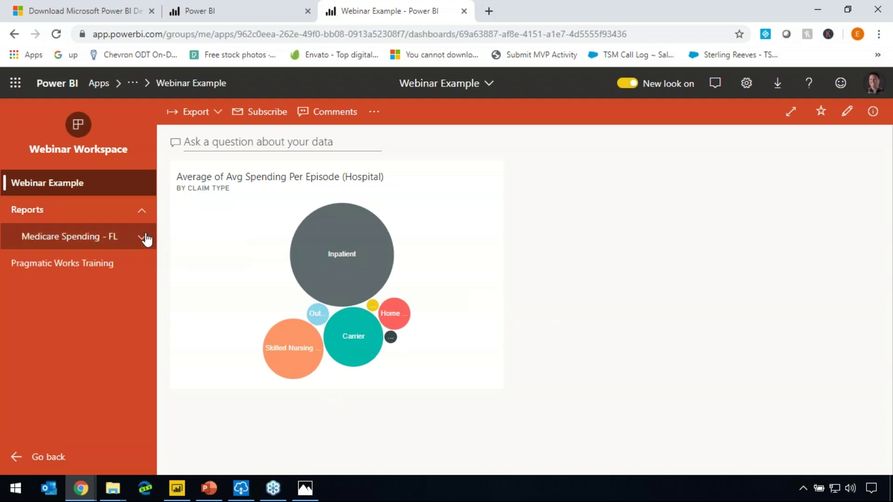
left_click(141, 212)
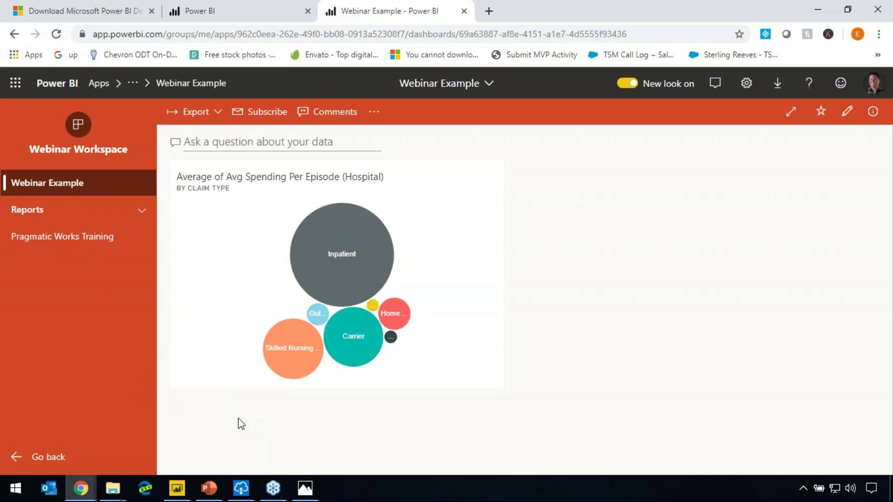
View Page 1 of the Medicare Spending - FL report from the app's Reports section
left_click(55, 212)
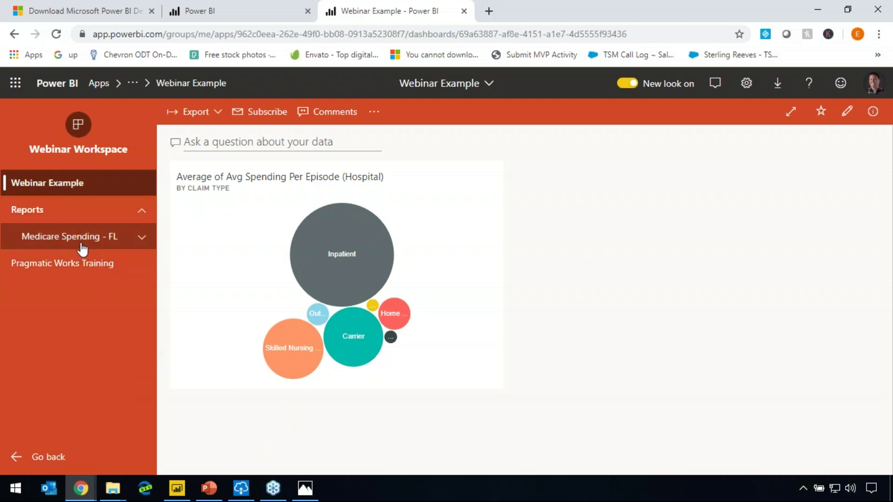
left_click(28, 247)
left_click(56, 262)
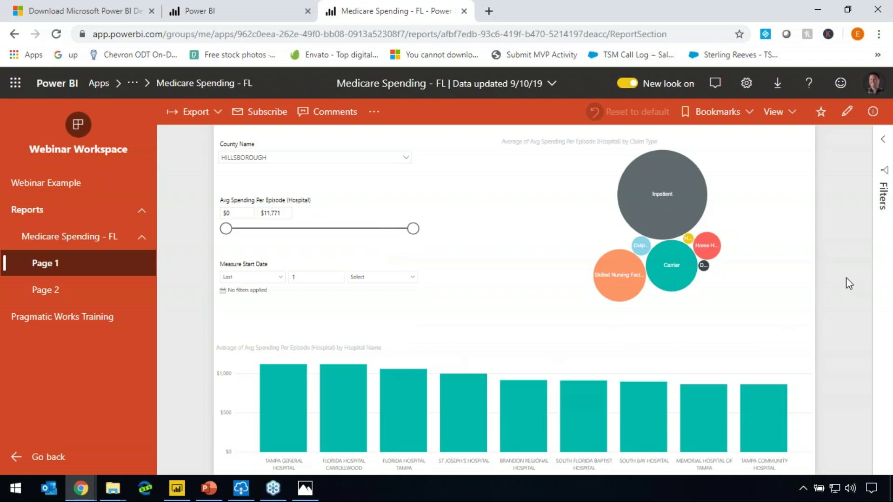
Open the custom branding settings in the Admin portal to examine the organization-wide logo, cover image and theme color options
left_click(749, 90)
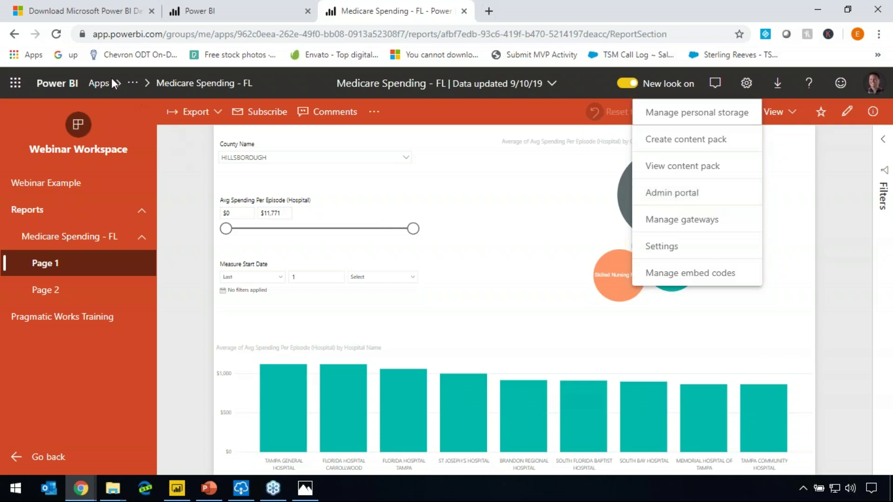
left_click(167, 148)
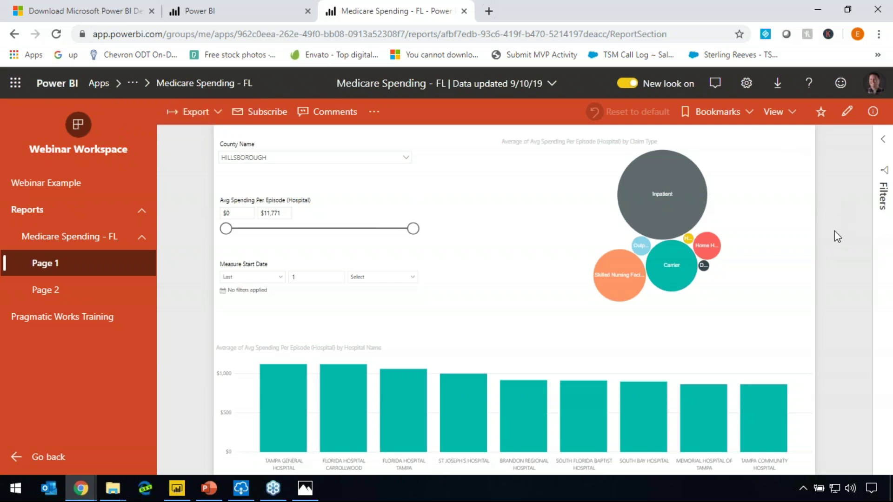
left_click(746, 88)
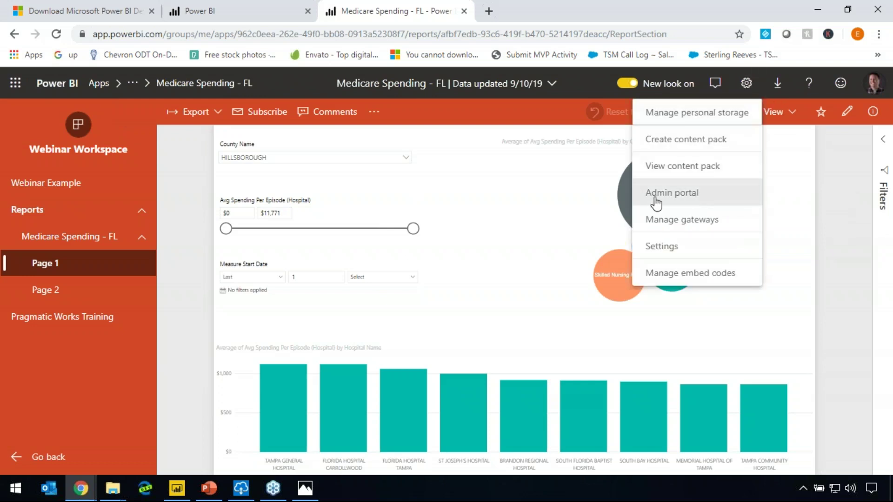
left_click(679, 201)
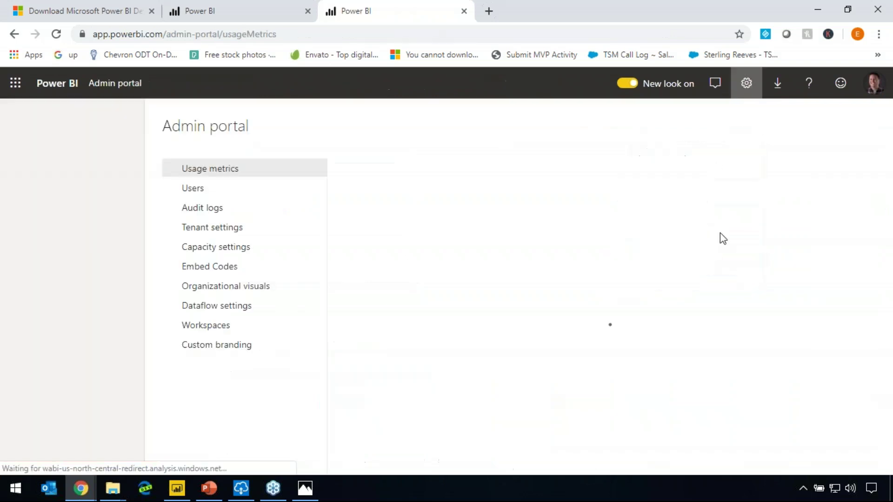
left_click(203, 348)
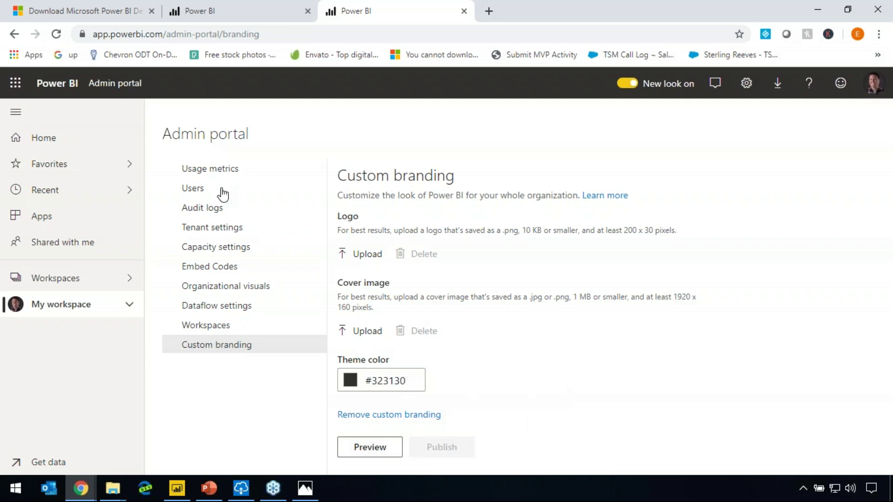
left_click(745, 84)
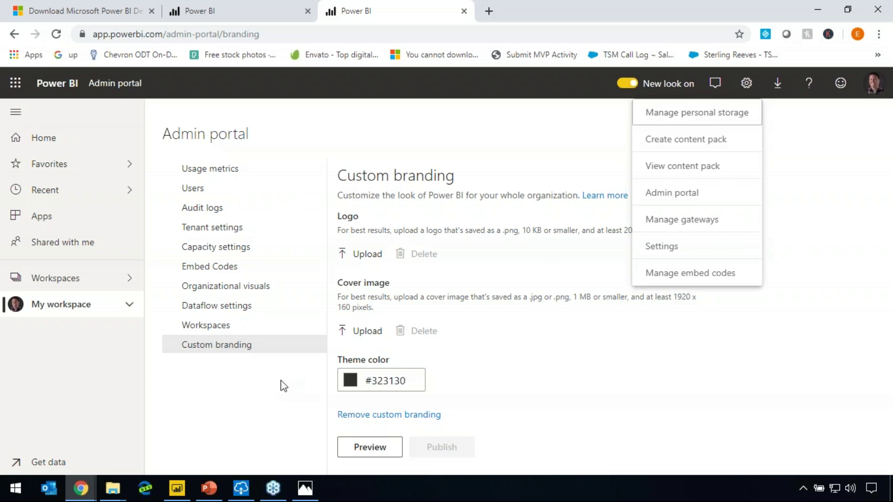
key("Escape")
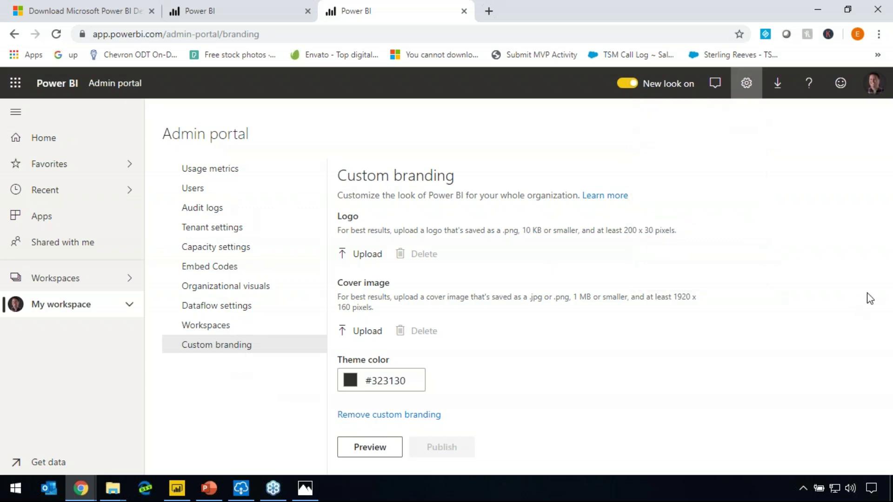
Switch to PowerPoint and present the Security slide
key("alt+Tab")
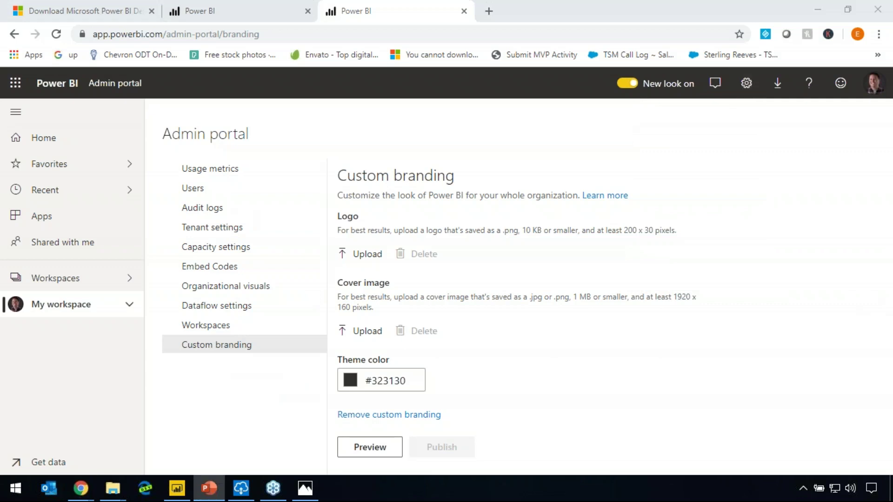
key("shift+F5")
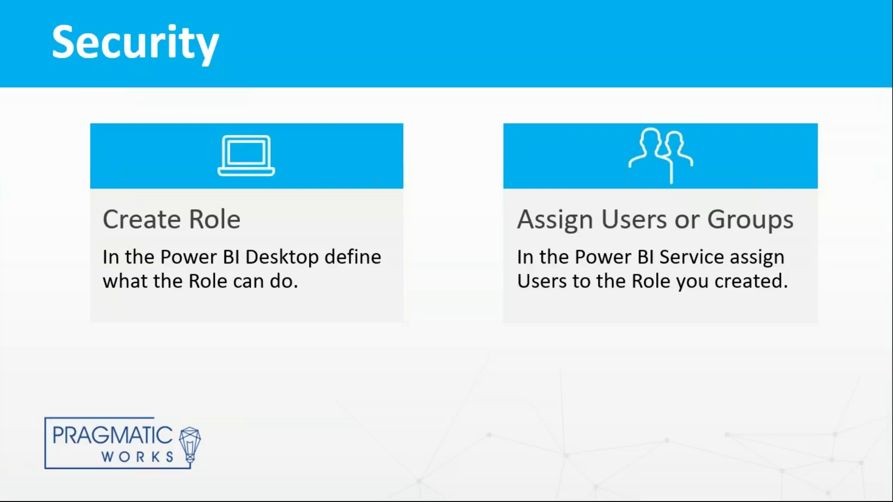
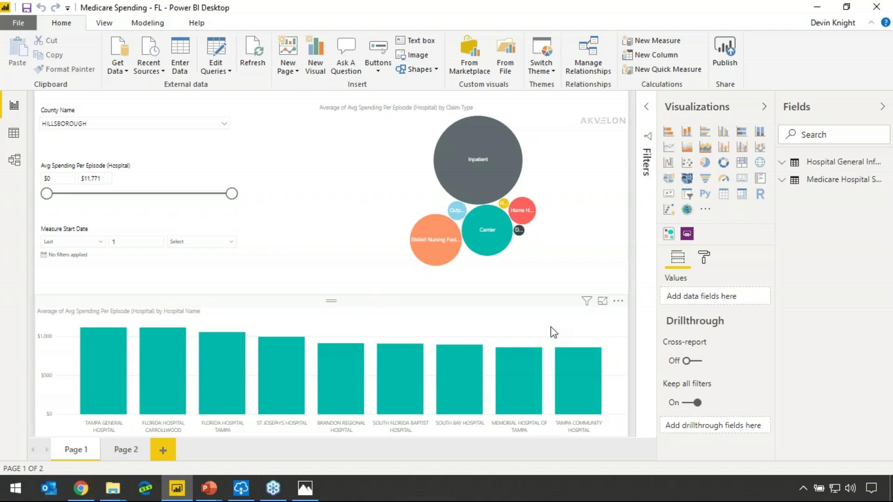
Delete the existing Hillsborough County security role from the report and save the role changes
left_click(157, 24)
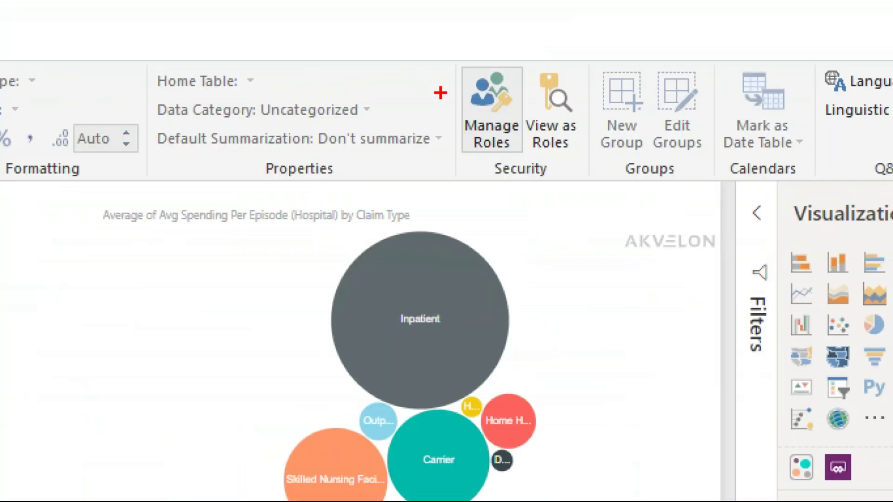
mouse_move(451, 47)
left_mouse_down()
mouse_move(599, 173)
mouse_move(603, 197)
left_mouse_up()
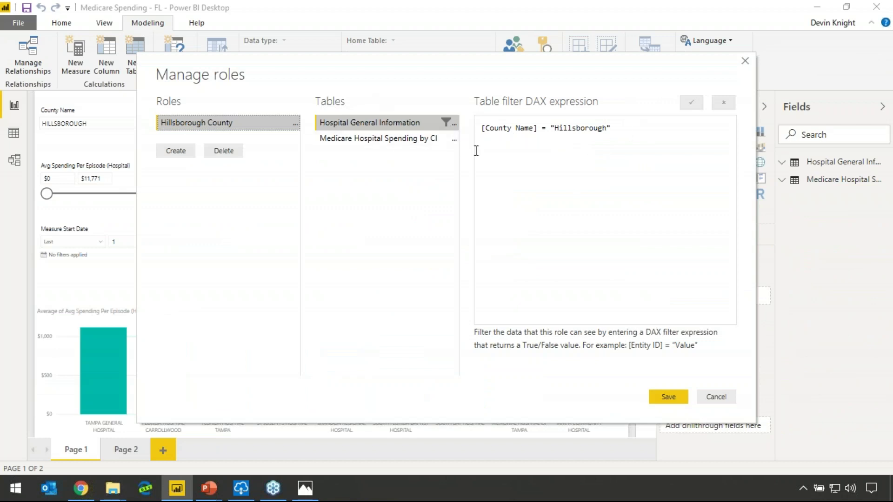
left_click(455, 127)
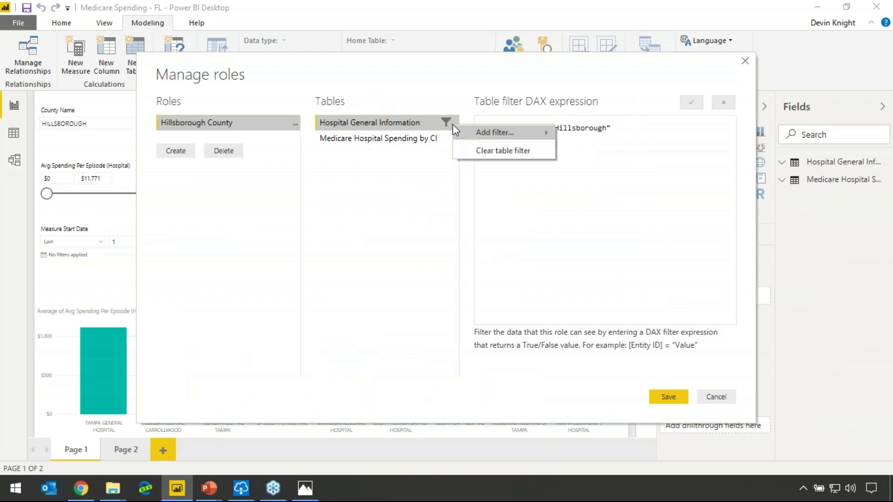
left_click(480, 151)
left_click(222, 151)
left_click(520, 264)
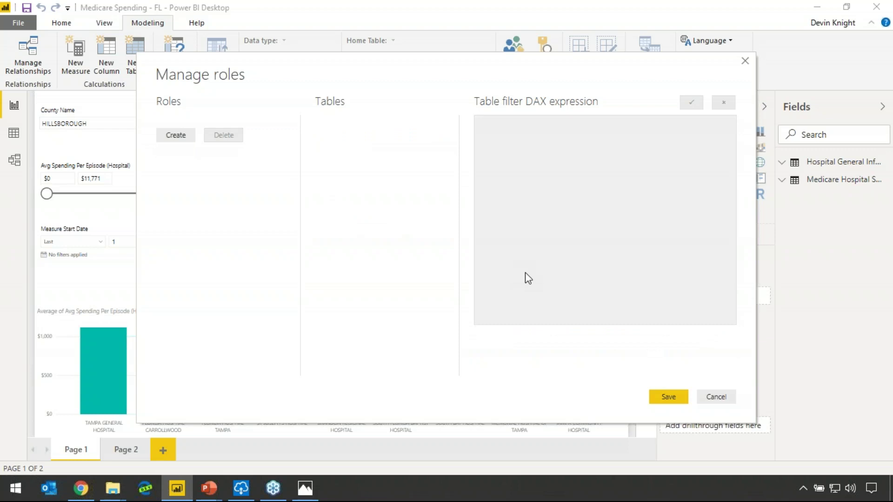
left_click_drag(405, 74, 351, 79)
left_click(613, 401)
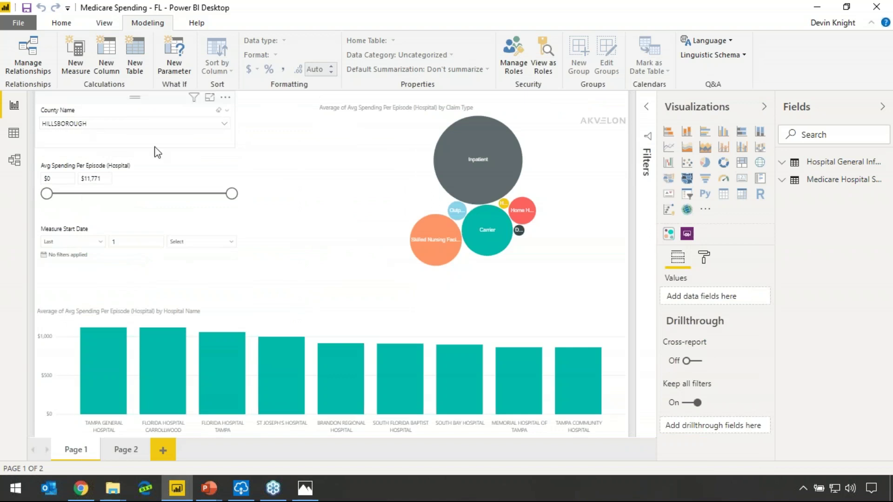
Browse the counties offered by the County Name slicer on Page 1
left_click(224, 124)
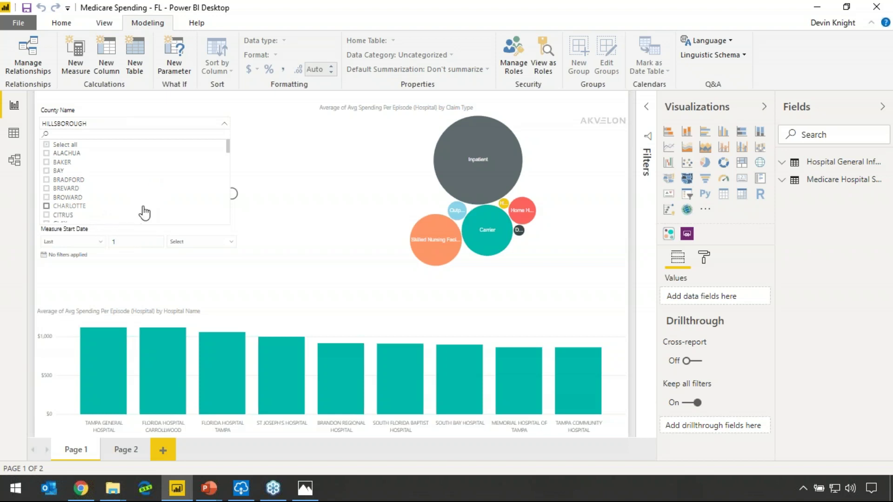
scroll(145, 208, "down", 10)
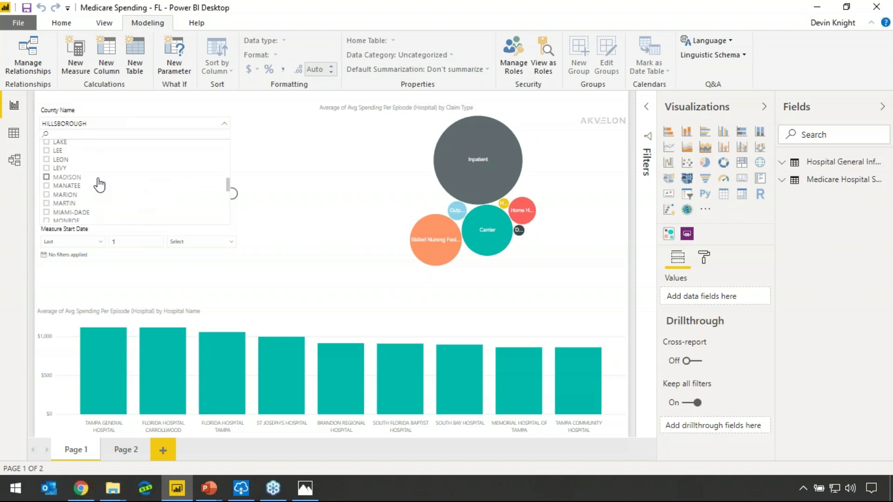
scroll(99, 180, "down", 4)
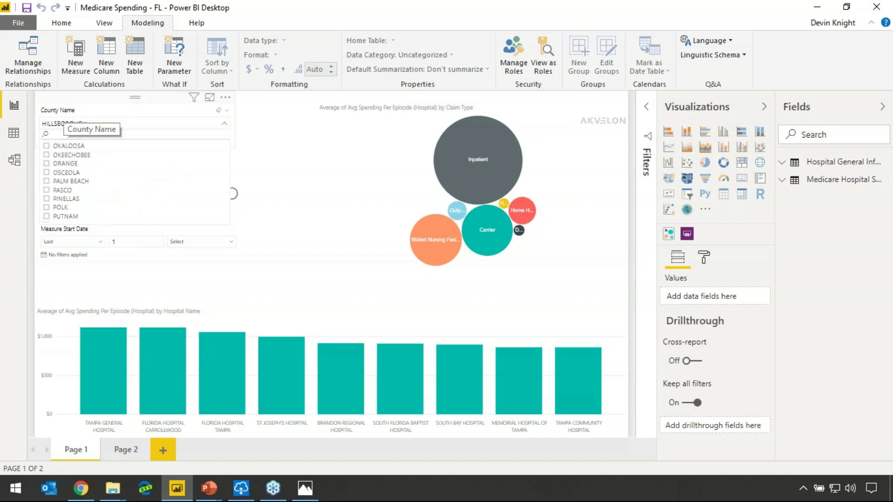
left_click(292, 138)
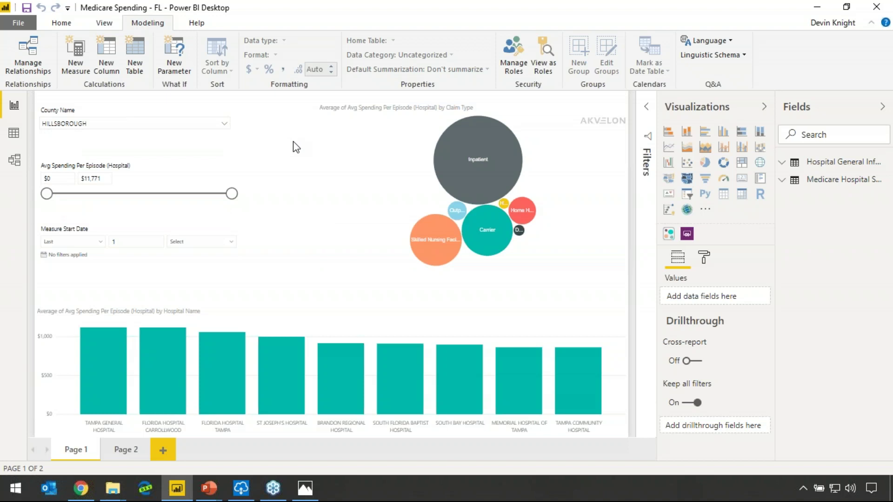
Create a new security role named Duval County
left_click(516, 48)
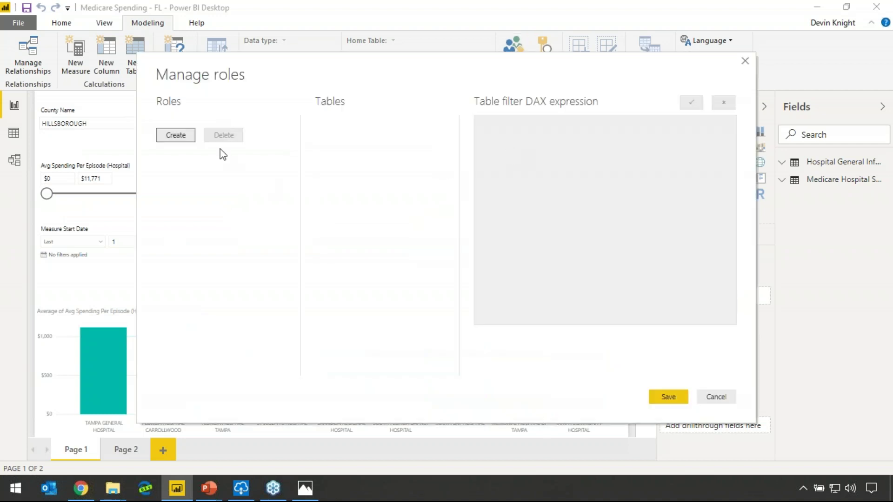
left_click(186, 136)
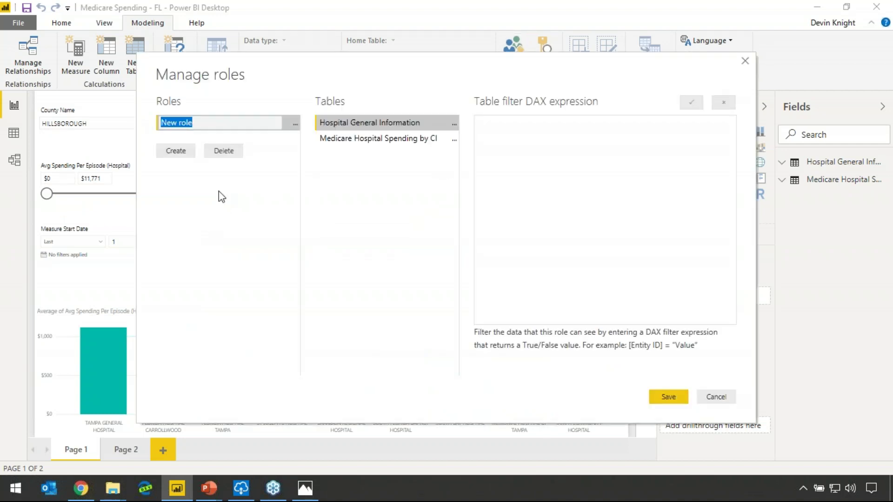
left_click(229, 119)
left_click_drag(221, 121, 154, 147)
type("Duval County")
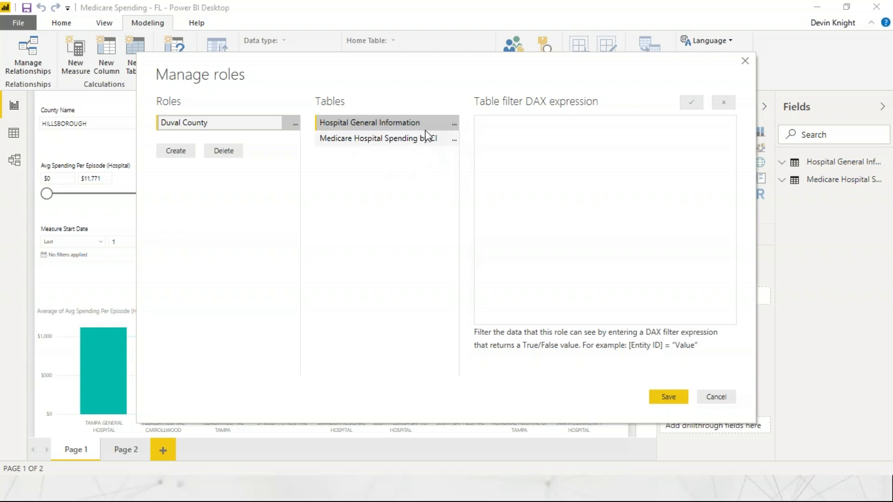
Filter the Hospital General Information table for the role with [County Name] = "Duval" and save the role
left_click(455, 125)
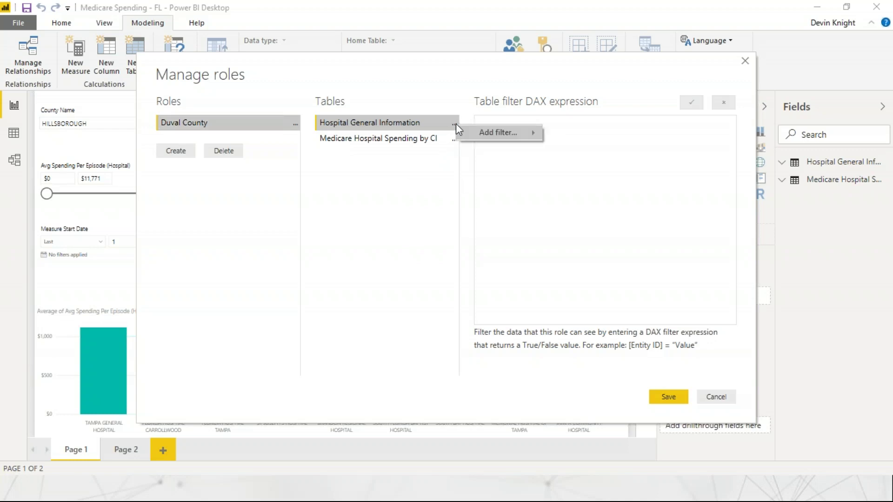
mouse_move(480, 137)
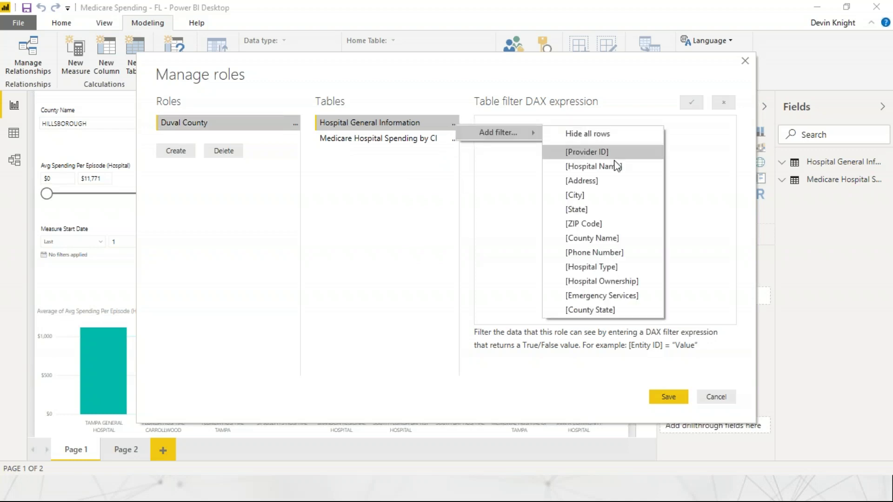
left_click(629, 239)
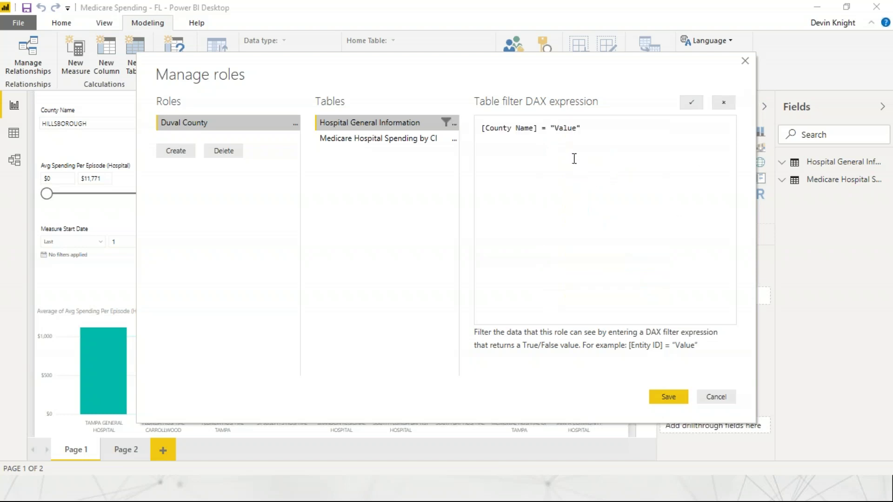
double_click(565, 128)
type("Duval")
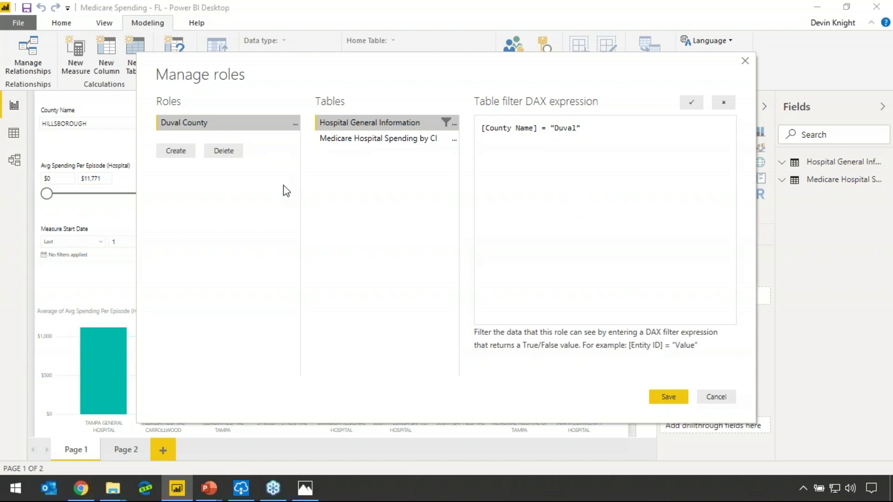
left_click(670, 399)
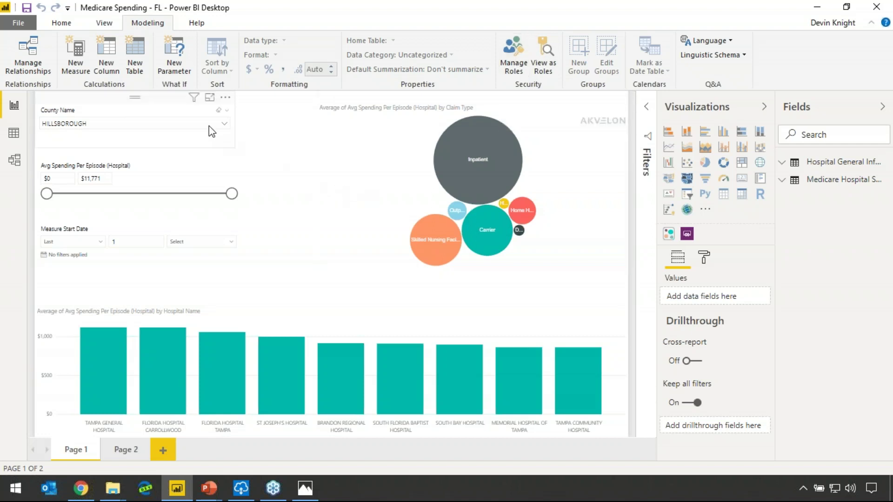
Look for the DUVAL entry in the County Name slicer's list of counties
left_click(225, 124)
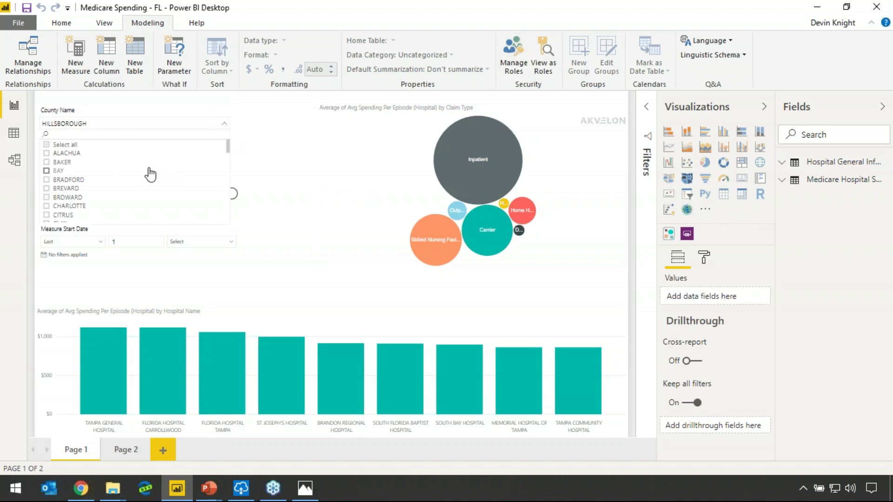
scroll(102, 196, "down", 1)
scroll(103, 196, "down", 2)
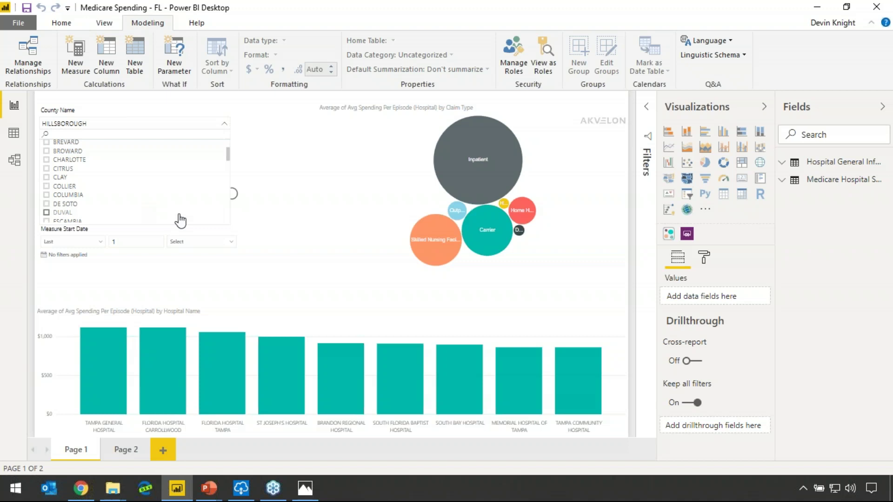
left_click(281, 135)
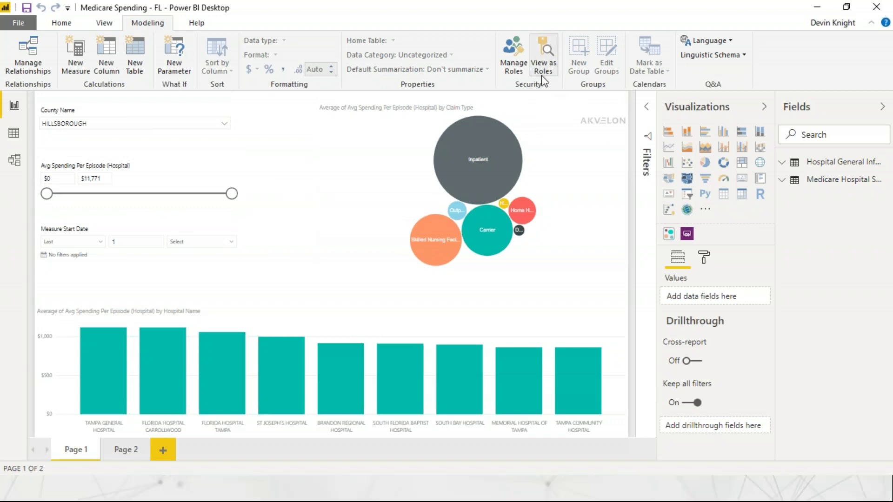
View the report as the Duval County role and set the County Name slicer to DUVAL
left_click(553, 47)
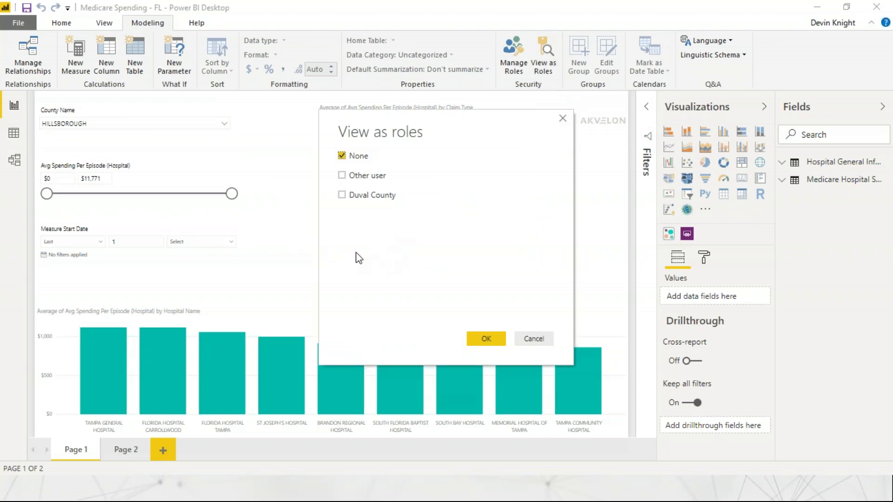
left_click(342, 196)
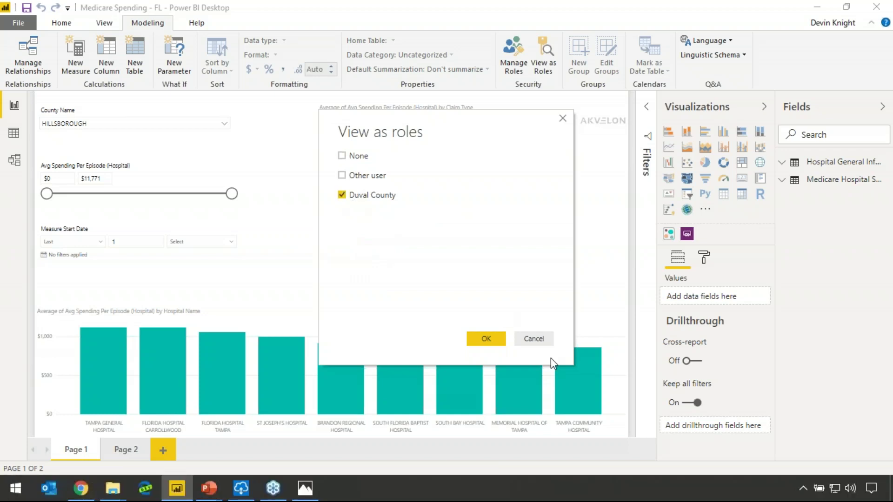
left_click(488, 339)
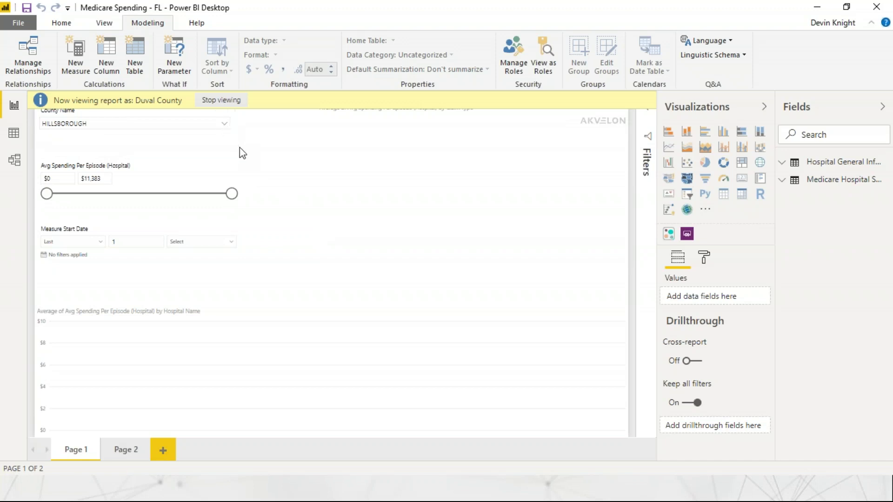
left_click(227, 125)
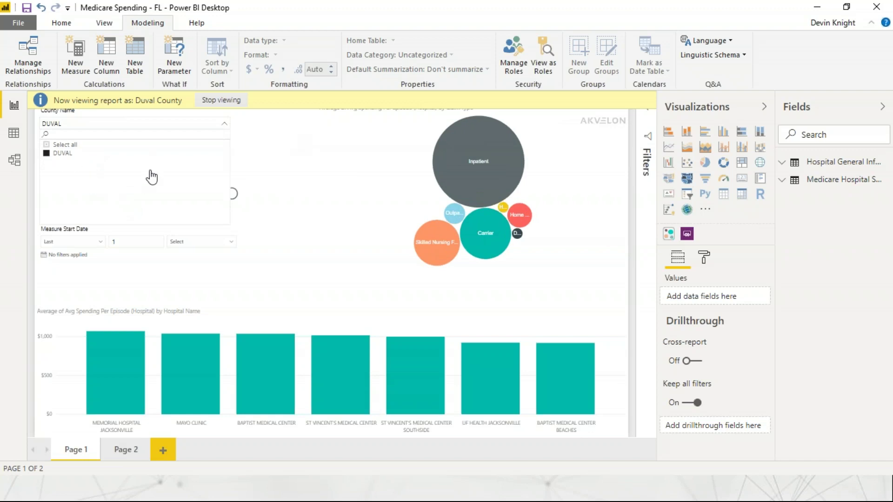
left_click(247, 126)
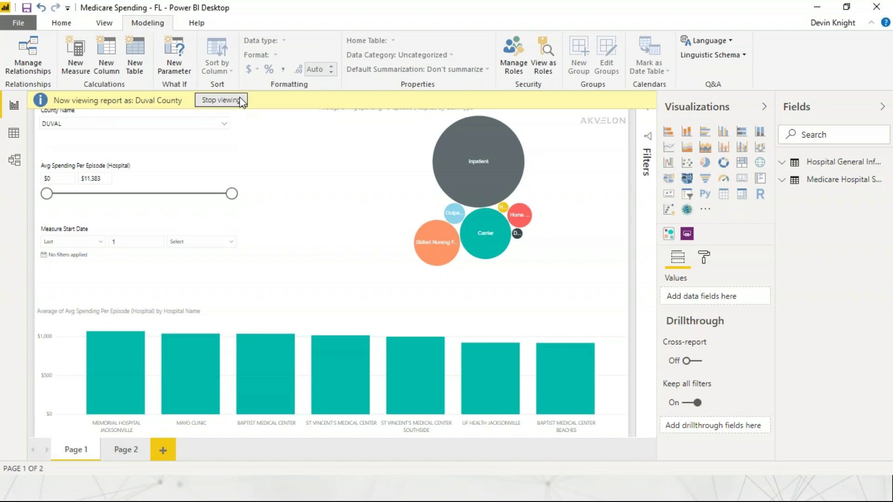
Stop viewing the report as Duval County, comparing the County Name slicer's choices with and without the role
left_click(225, 124)
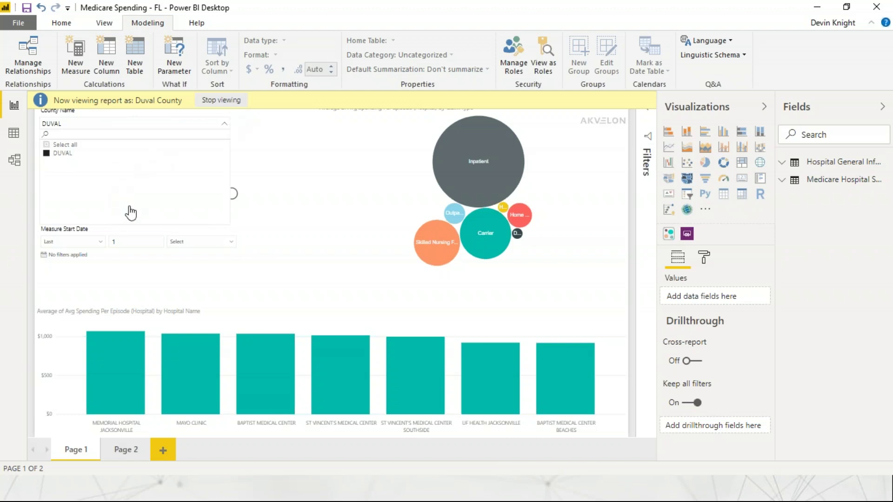
left_click(230, 100)
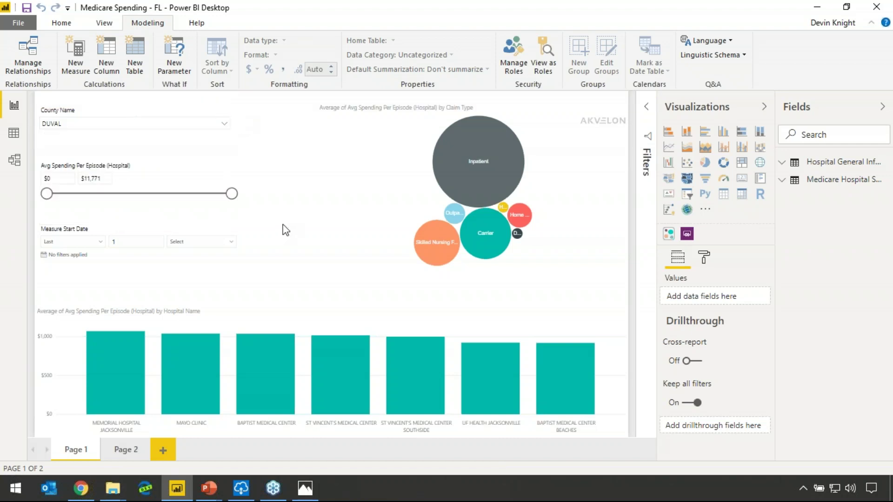
left_click(224, 124)
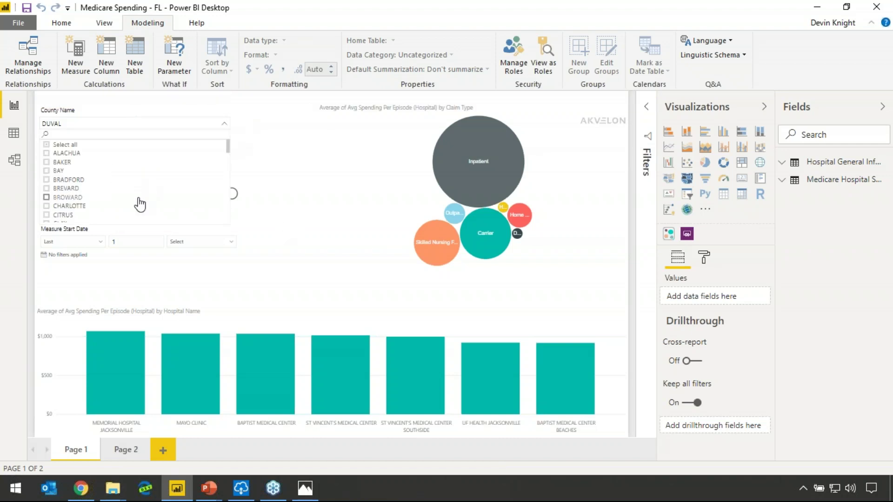
left_click(288, 176)
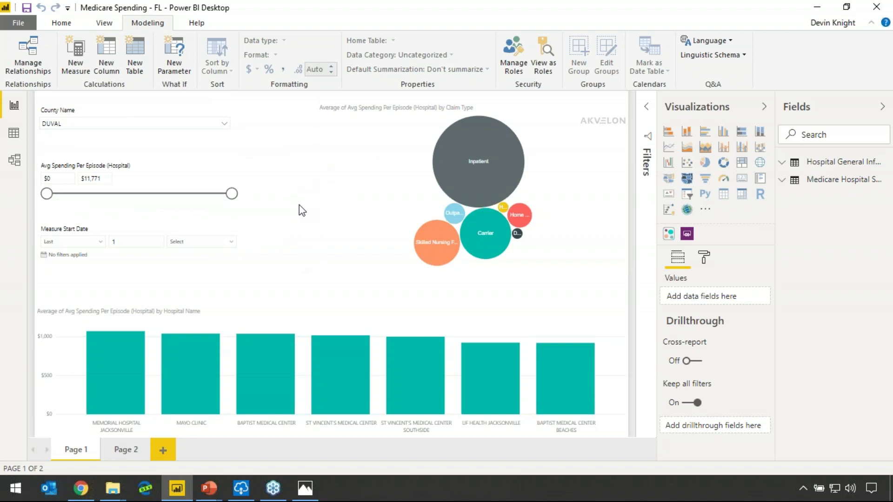
Examine the relationship between the two tables in the model diagram, moving Medicare Hospital Spending by Claim level with Hospital General Information
left_click(14, 161)
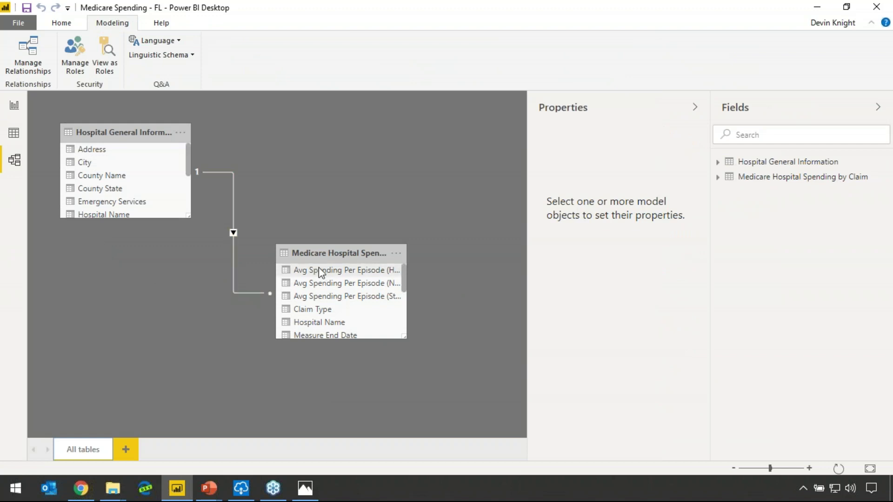
left_click_drag(319, 255, 378, 173)
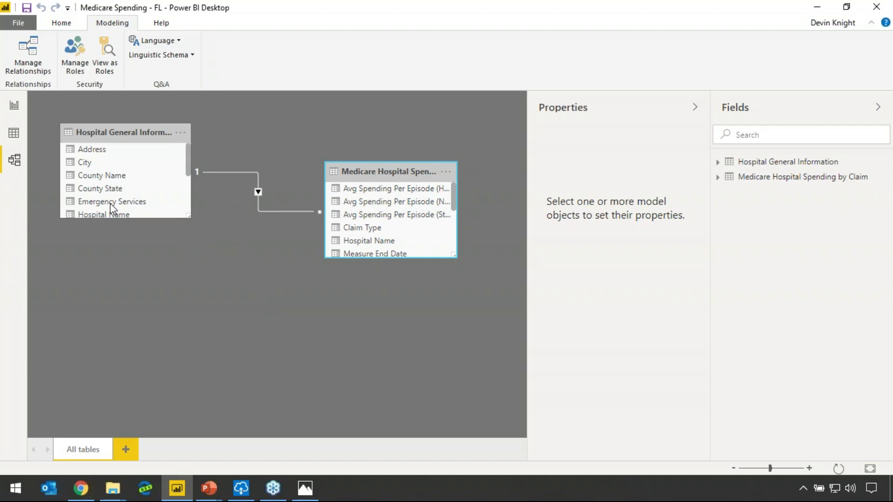
left_click(14, 110)
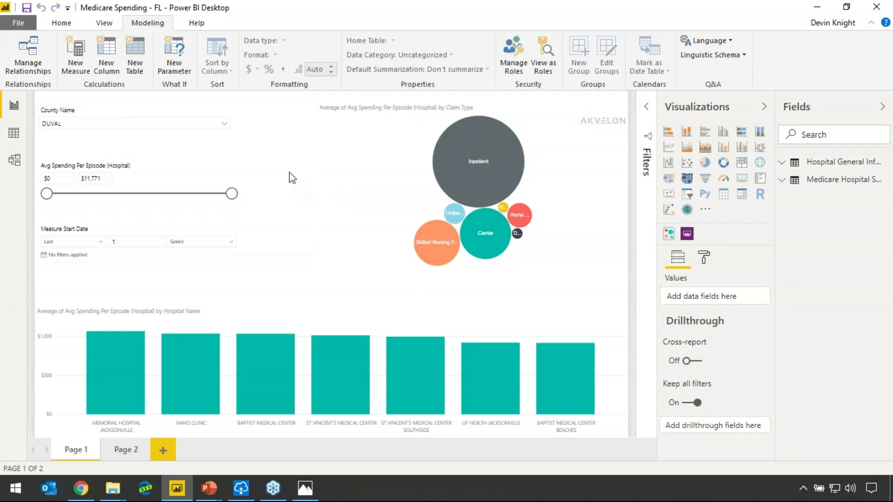
Save the report and publish it to Webinar Workspace, replacing the existing Medicare Spending - FL dataset
left_click(65, 23)
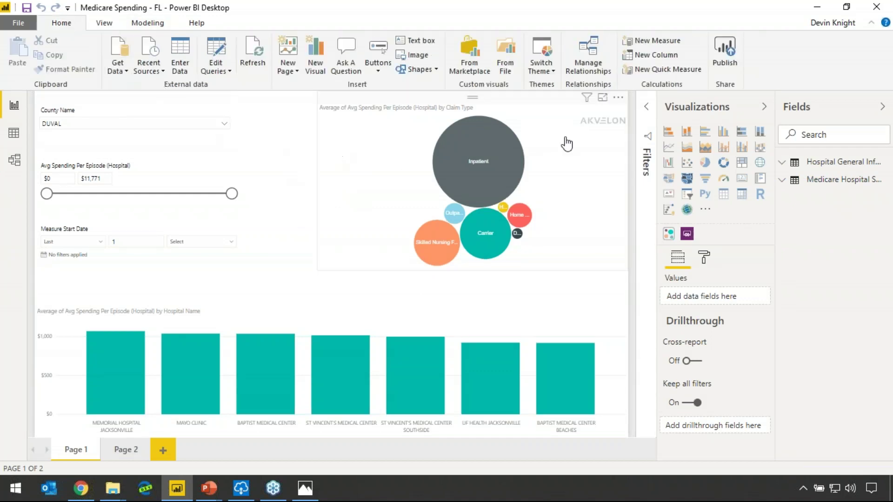
left_click(721, 49)
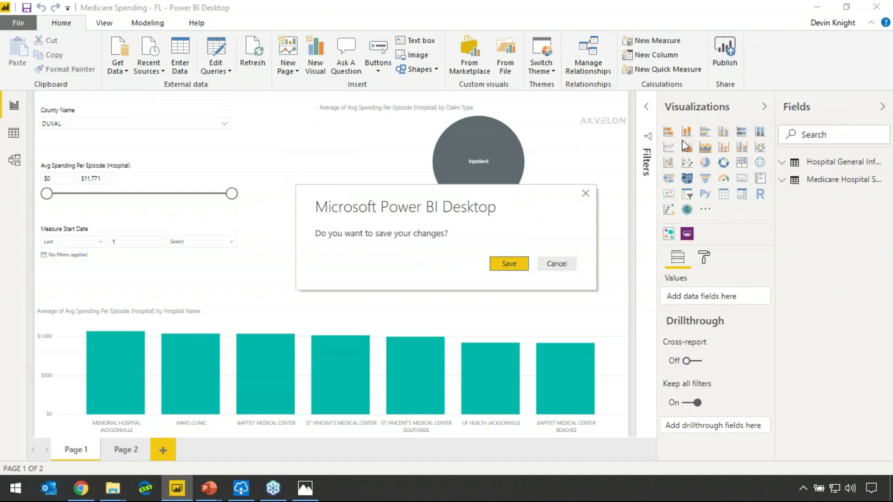
left_click(518, 263)
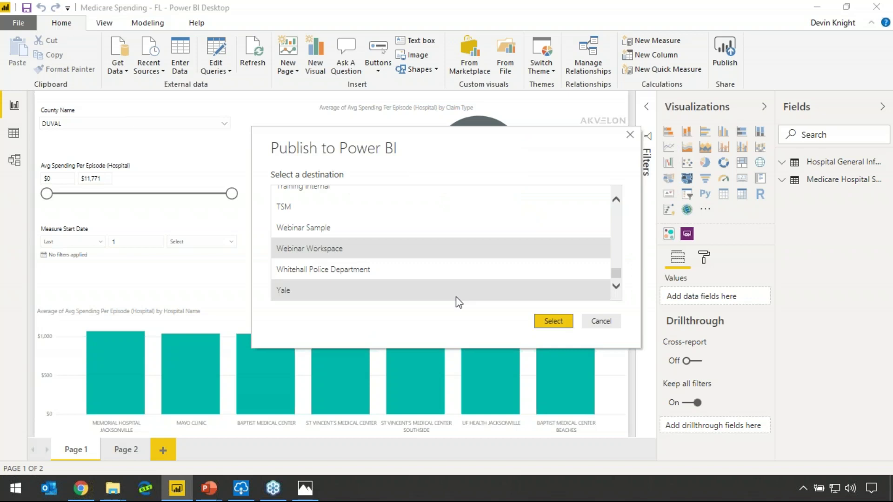
left_click(550, 321)
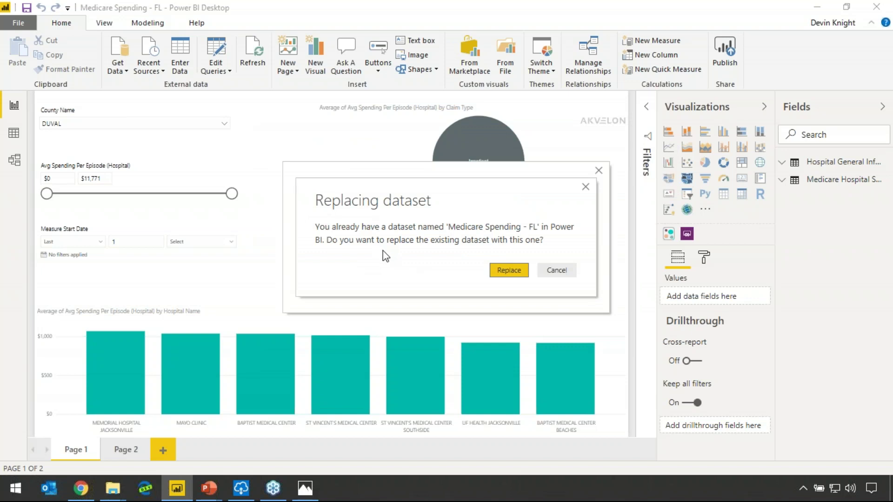
left_click(504, 274)
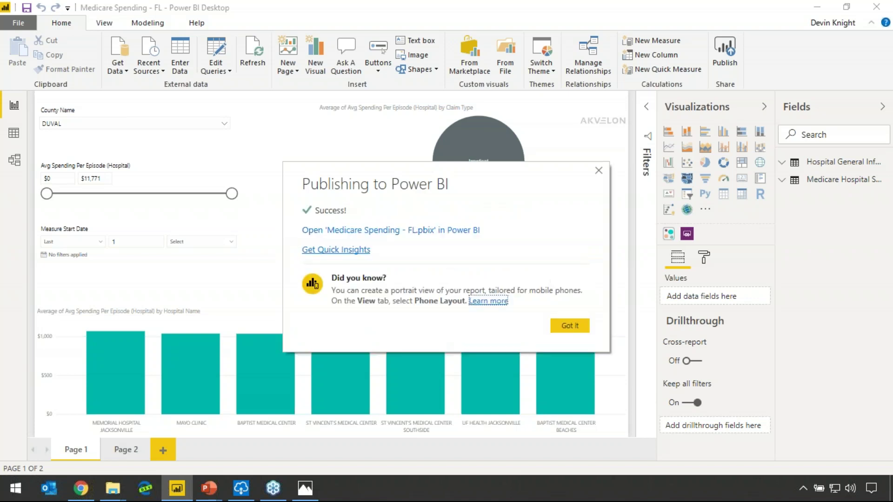
left_click(560, 327)
Switch to the Power BI service in Chrome and show the datasets of Webinar Workspace
left_click(81, 489)
left_click(407, 15)
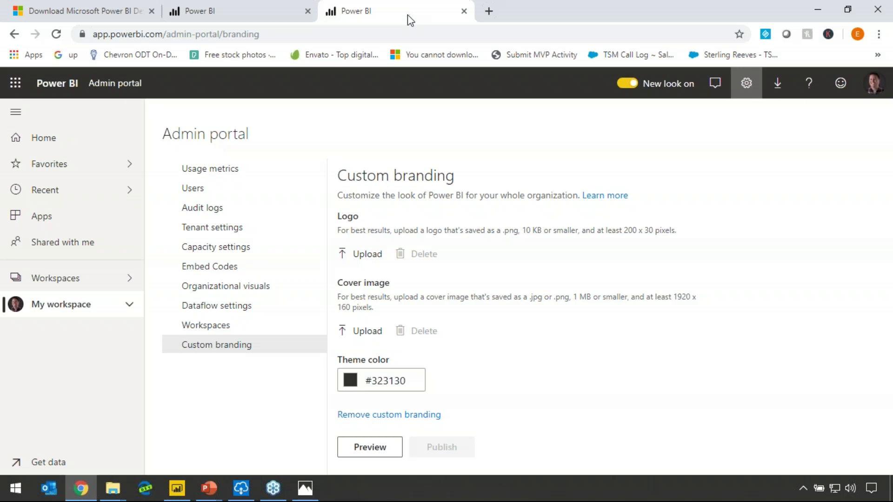
left_click(111, 286)
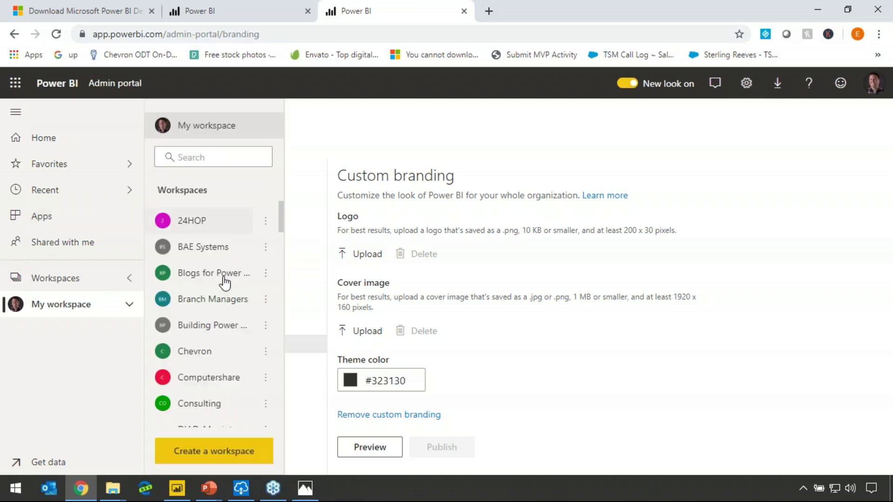
scroll(218, 298, "down", 15)
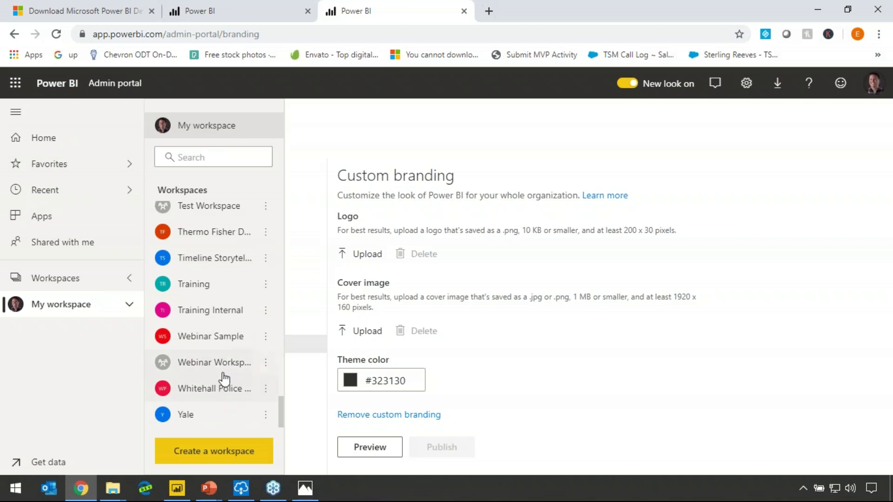
left_click(173, 365)
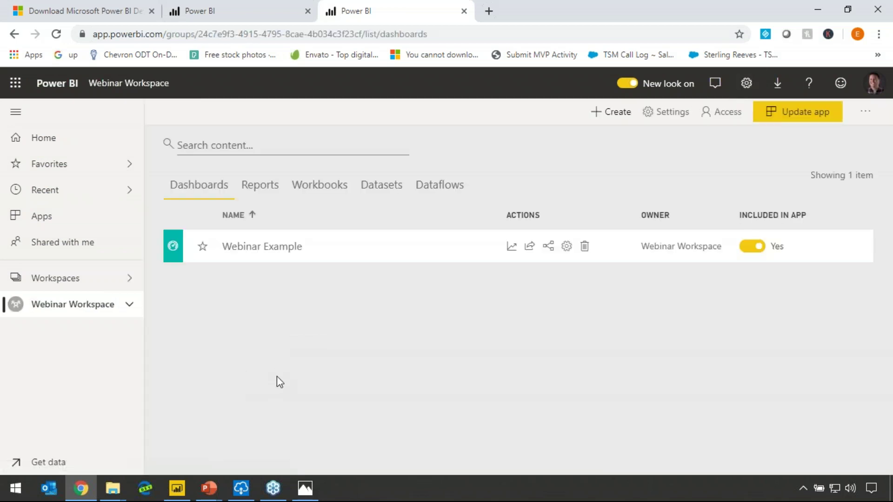
left_click(380, 190)
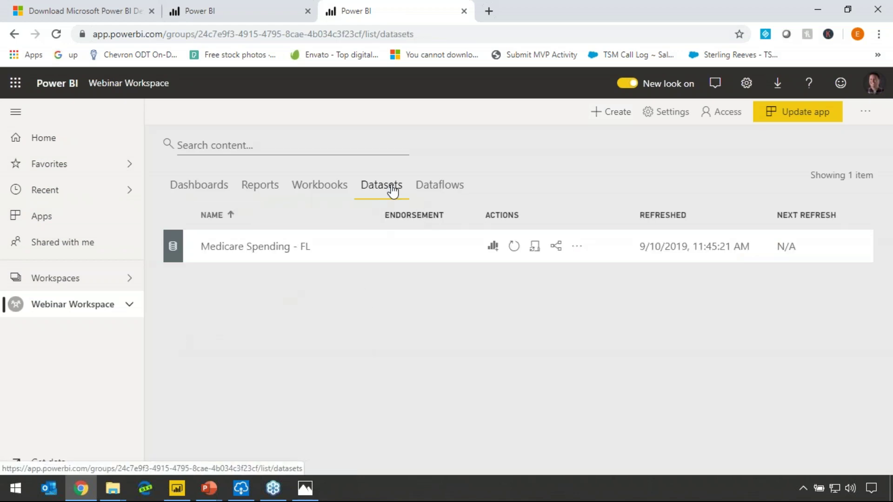
Open the Row-Level Security page of the Medicare Spending - FL dataset and view the dataset's options in the expanded workspace contents
left_click(128, 305)
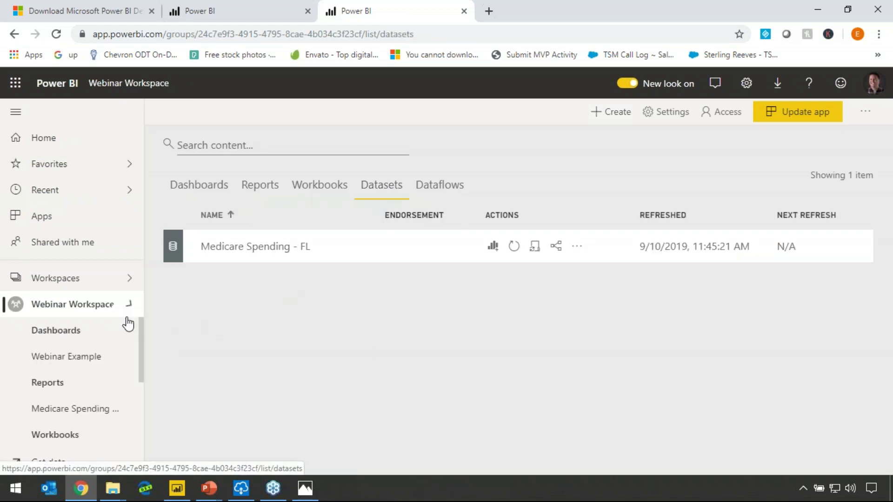
scroll(125, 359, "down", 3)
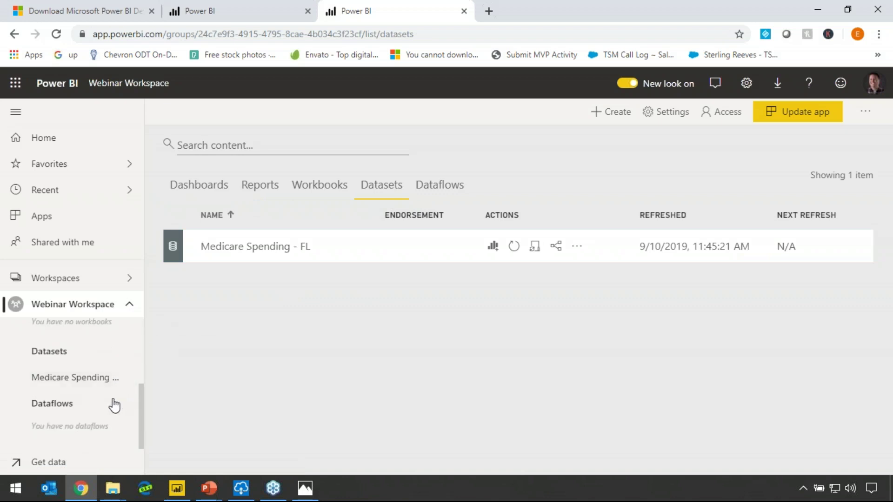
left_click(576, 250)
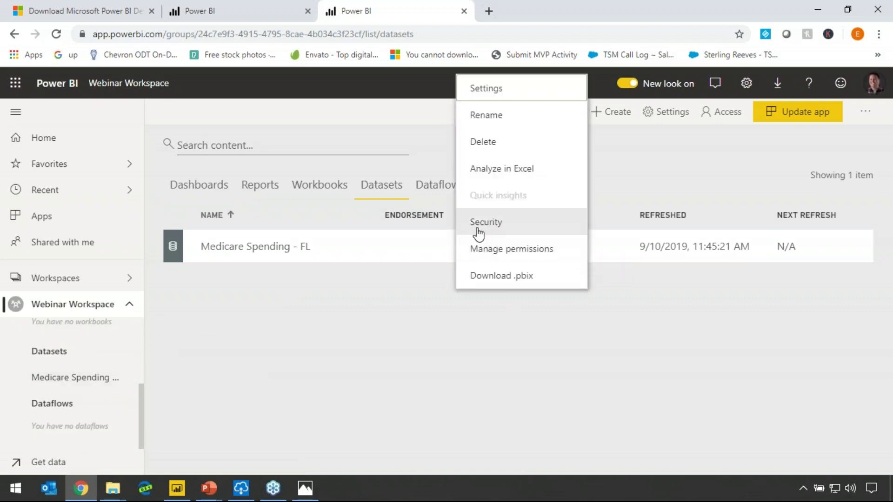
left_click(514, 230)
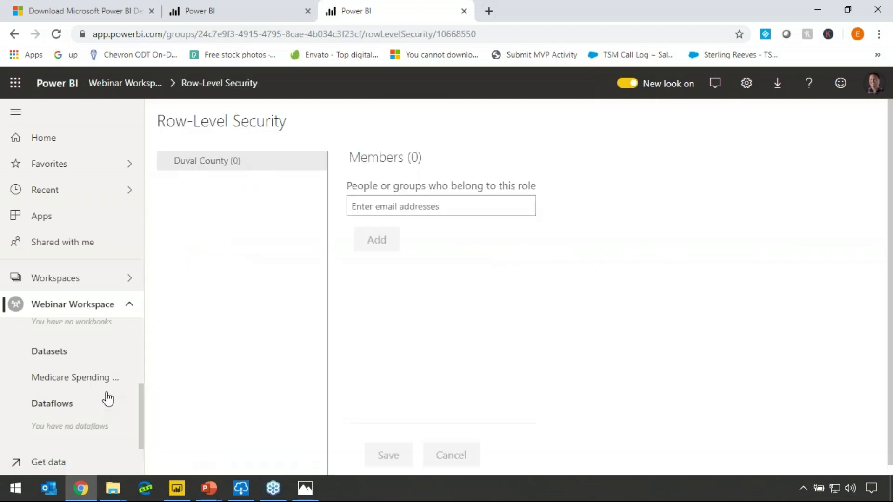
mouse_move(116, 386)
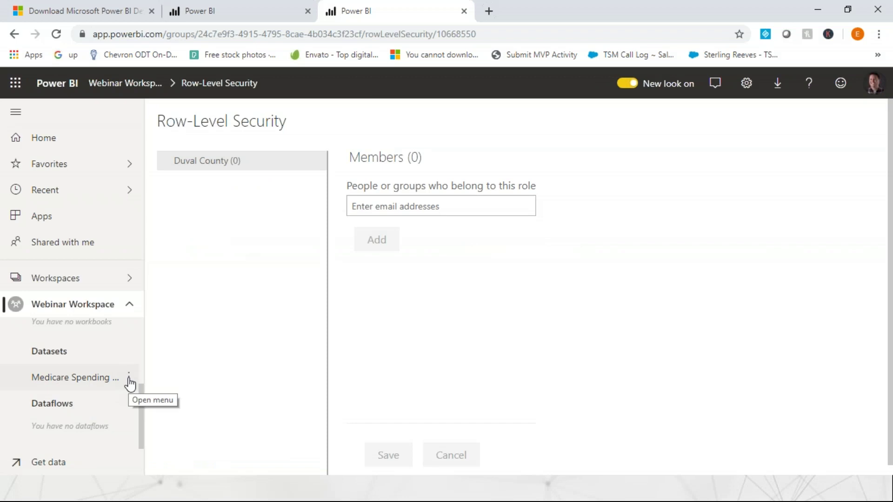
left_click(128, 379)
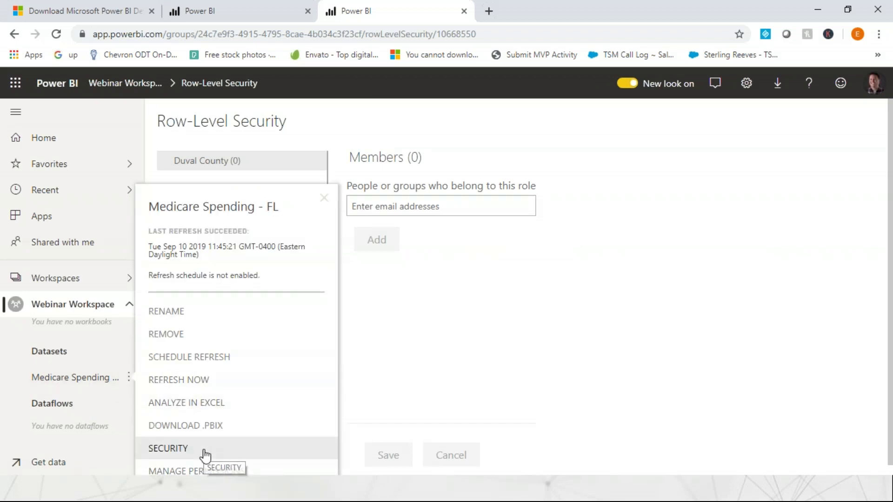
left_click(668, 314)
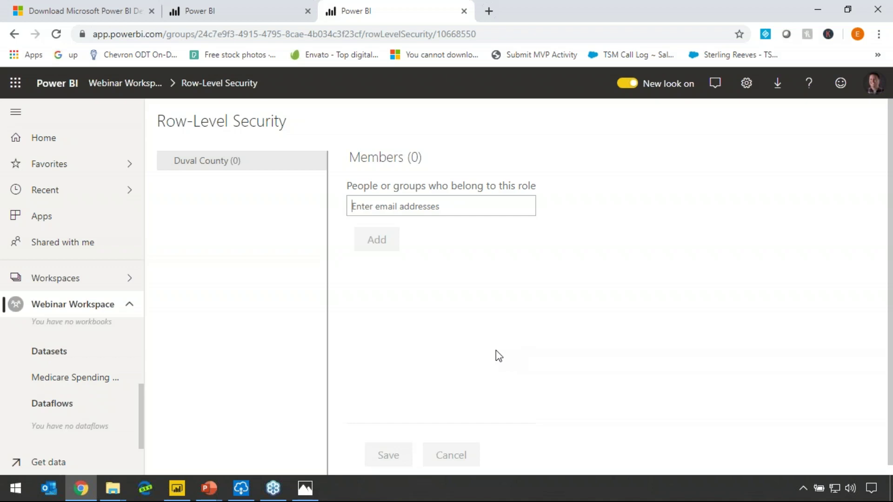
Add the Trainers group as a member of the Duval County role and save the membership
type("trainer")
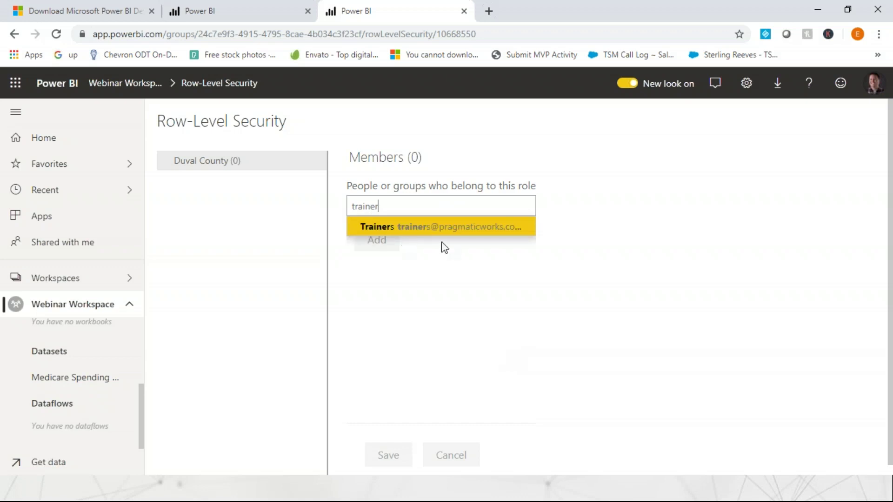
left_click(463, 230)
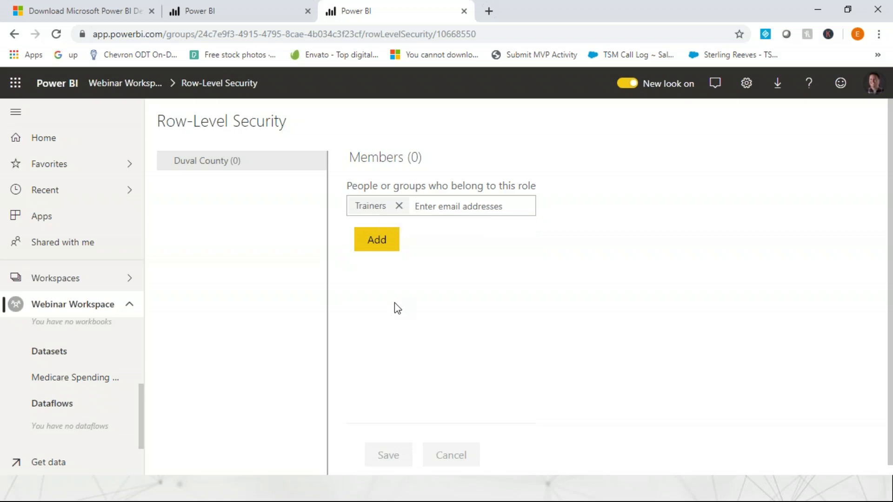
left_click(381, 243)
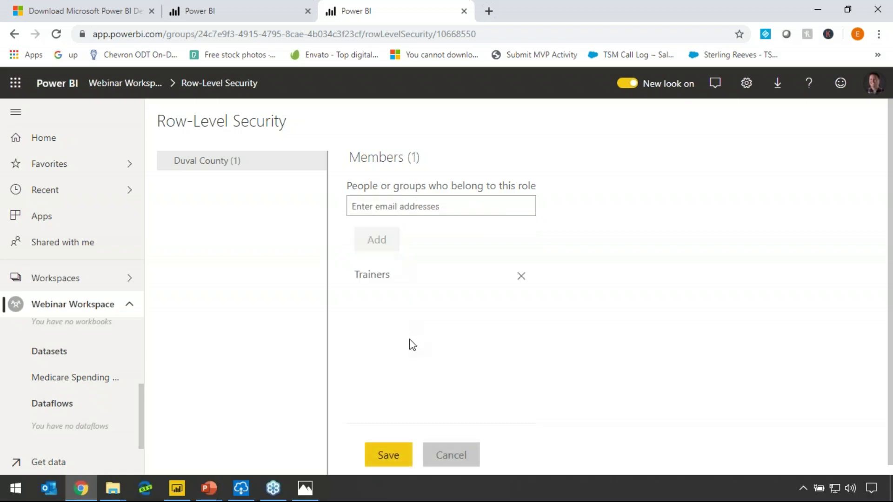
left_click(389, 455)
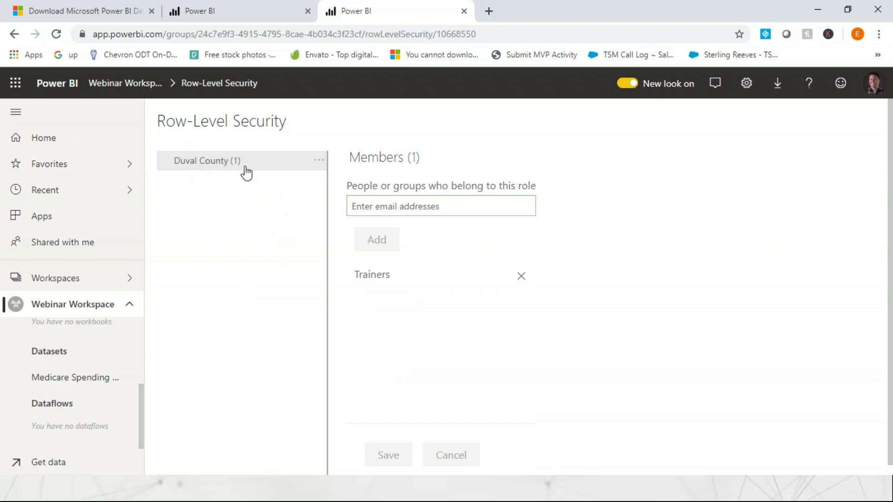
Test the report as the Duval County role and check the choices in the County Name slicer
left_click(320, 162)
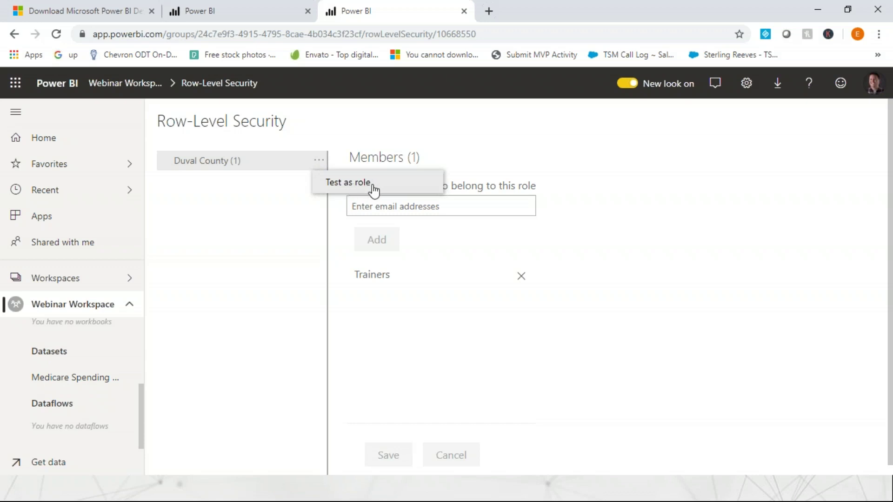
left_click(391, 189)
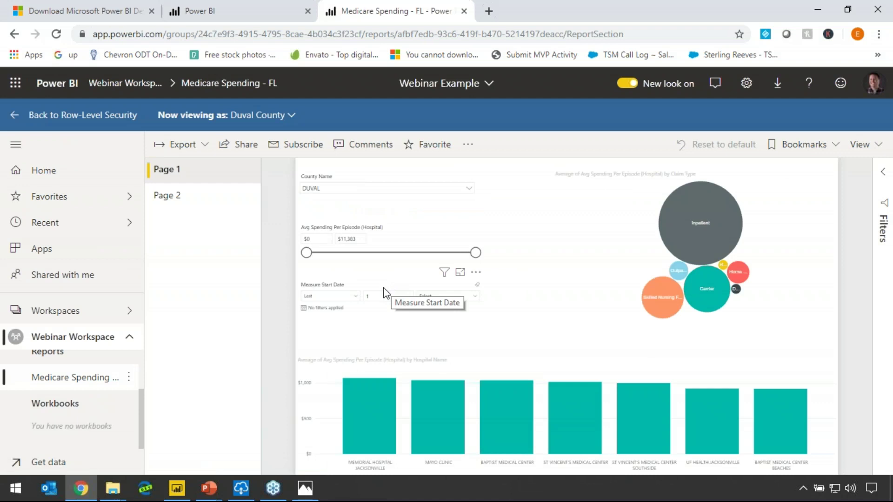
left_click(470, 188)
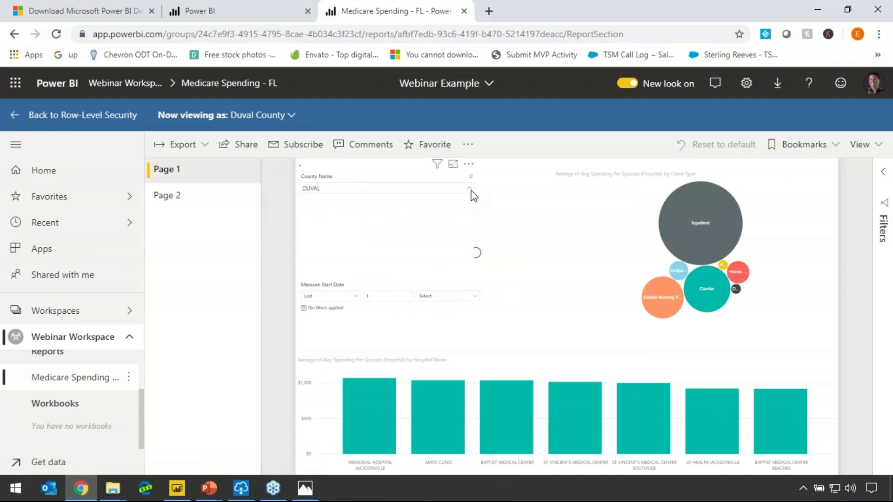
left_click(470, 189)
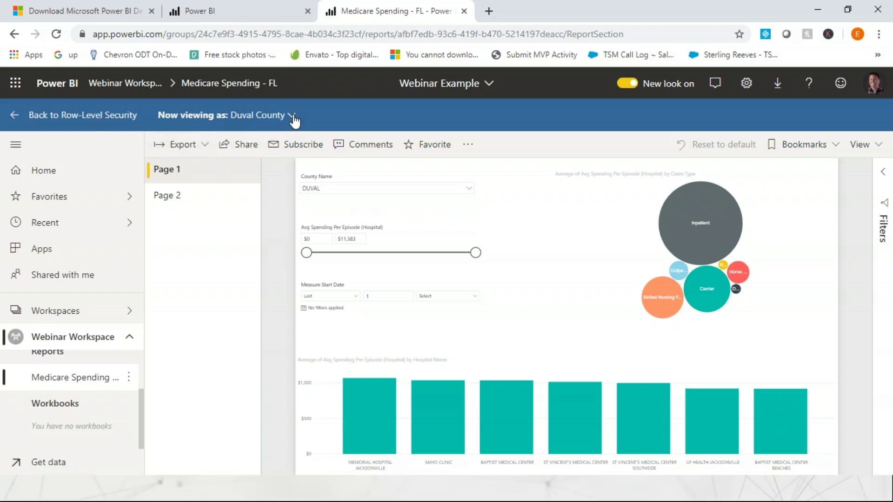
Deselect the Duval County role for the test and view the report as a specific colleague instead
left_click(293, 119)
left_click(160, 228)
left_click(231, 173)
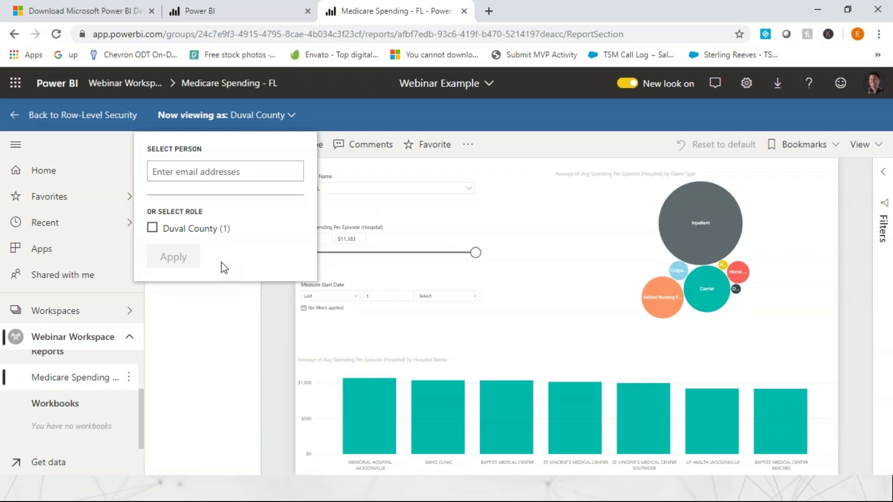
type("mitche")
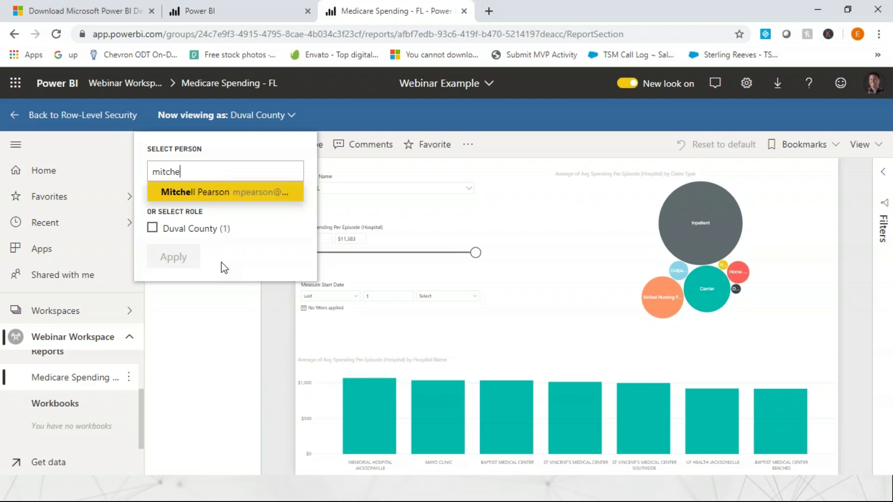
left_click(273, 193)
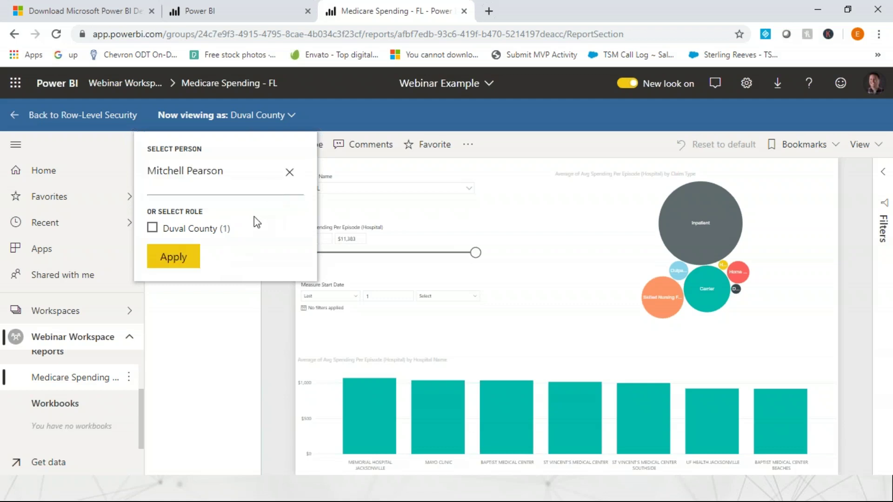
left_click(192, 256)
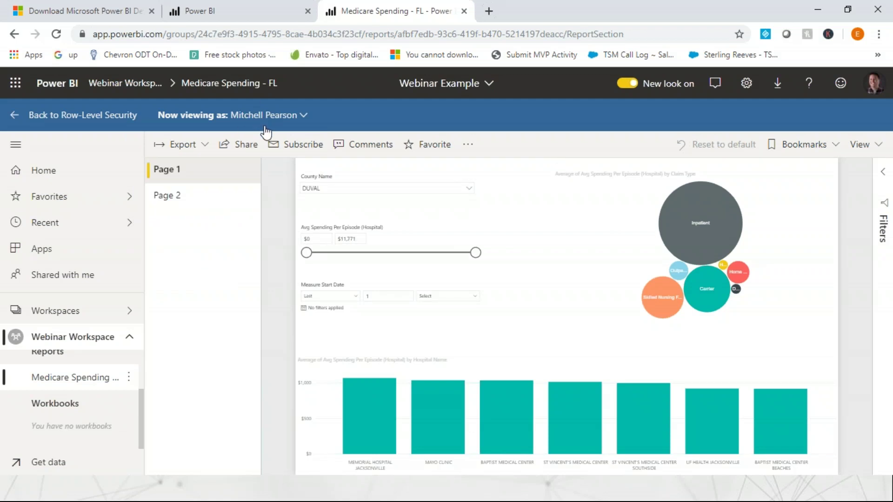
Clear the DUVAL selection in the County Name slicer and check which counties the colleague can see
left_click(470, 188)
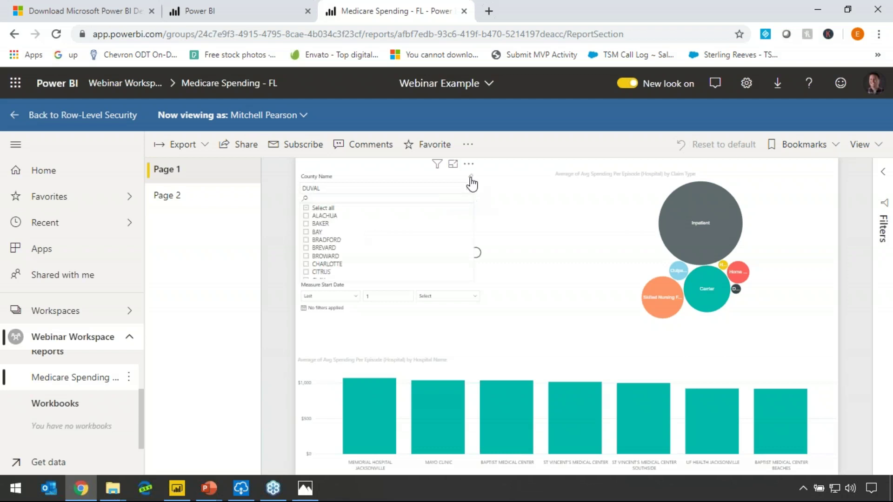
left_click(471, 177)
left_click(472, 188)
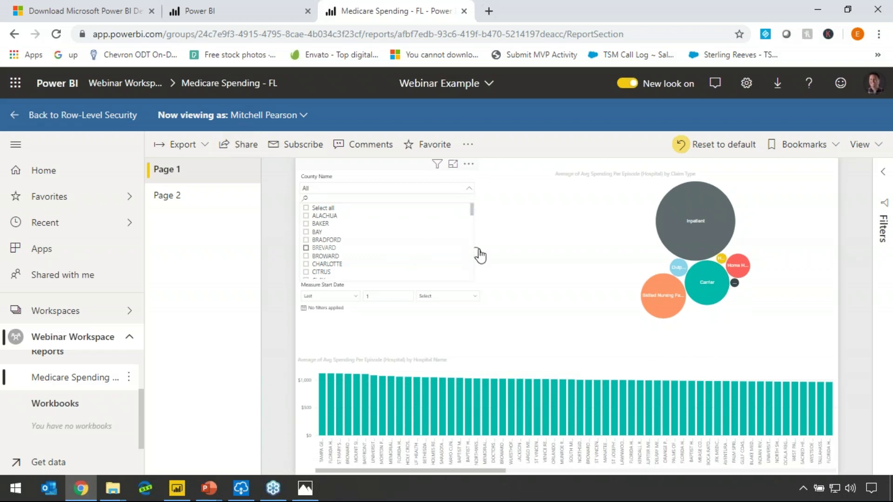
left_click(510, 227)
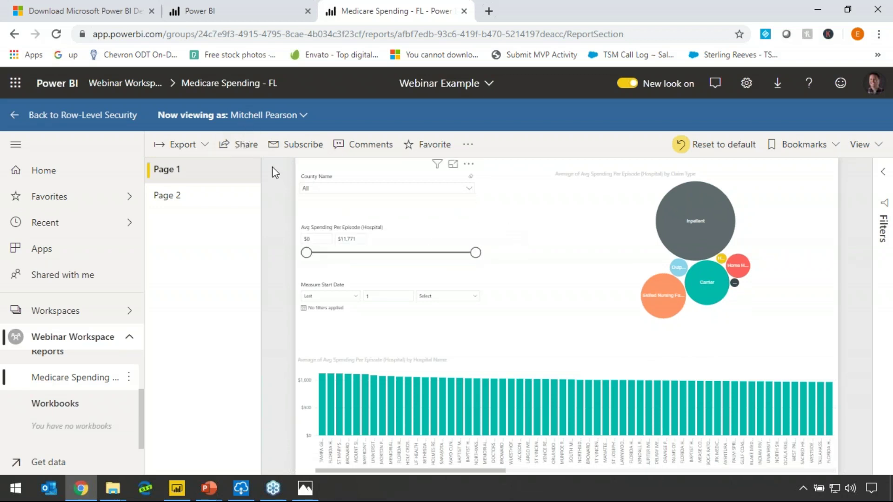
Replace the person selected for the row-level security test with another colleague and apply the view
left_click(302, 115)
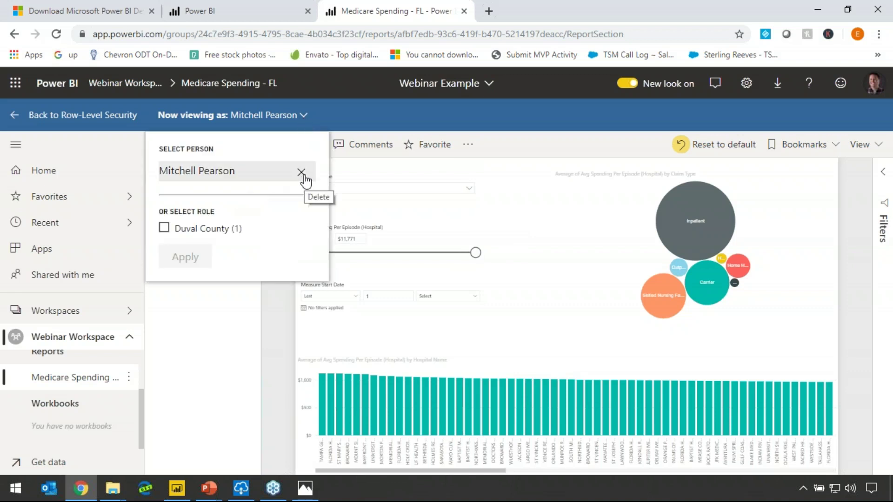
left_click(300, 172)
left_click(234, 175)
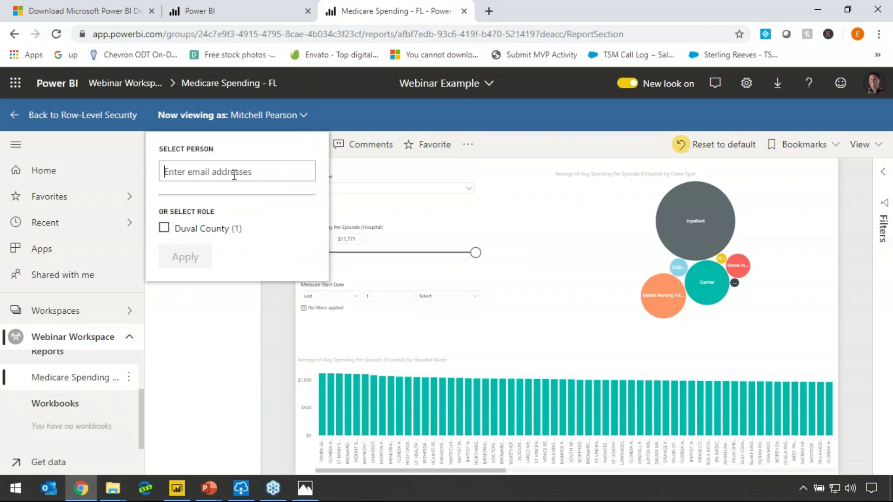
type("dan")
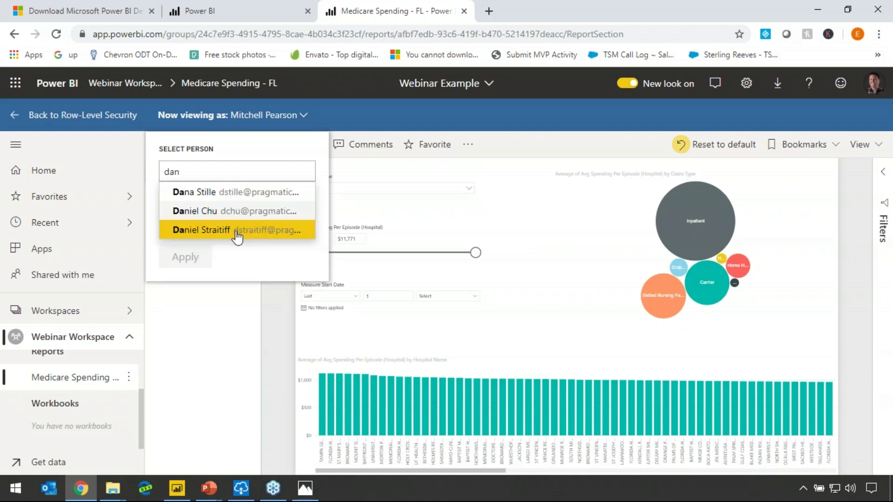
left_click(237, 231)
left_click(185, 257)
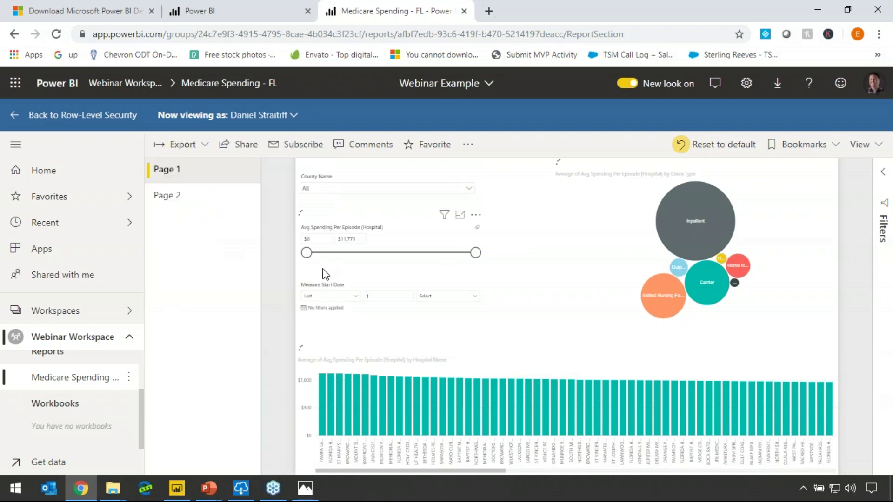
Check which counties the County Name slicer offers this colleague
left_click(470, 191)
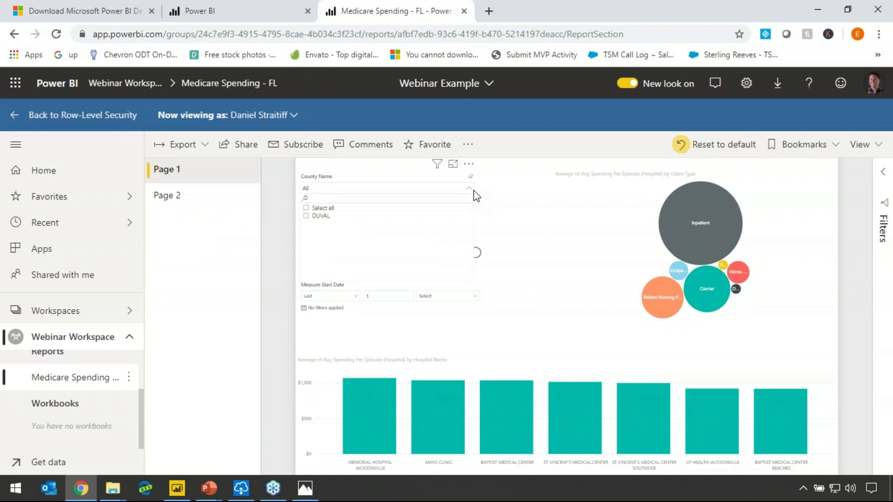
left_click(504, 198)
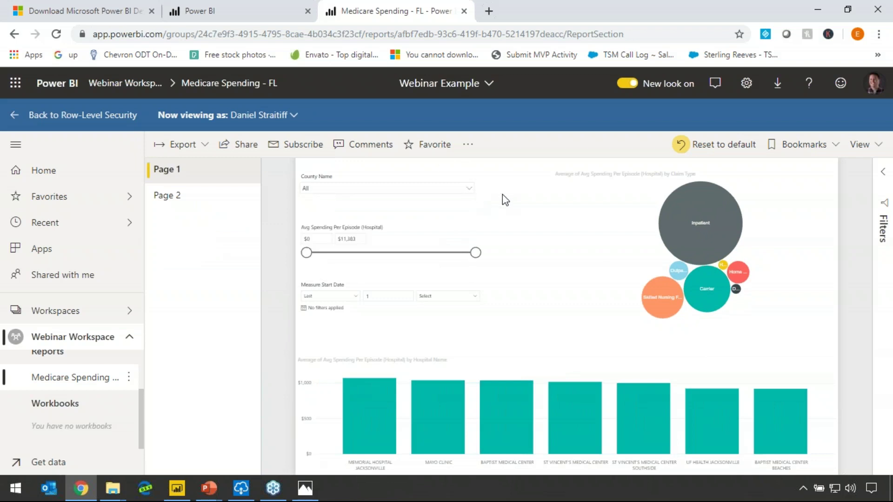
left_click(472, 192)
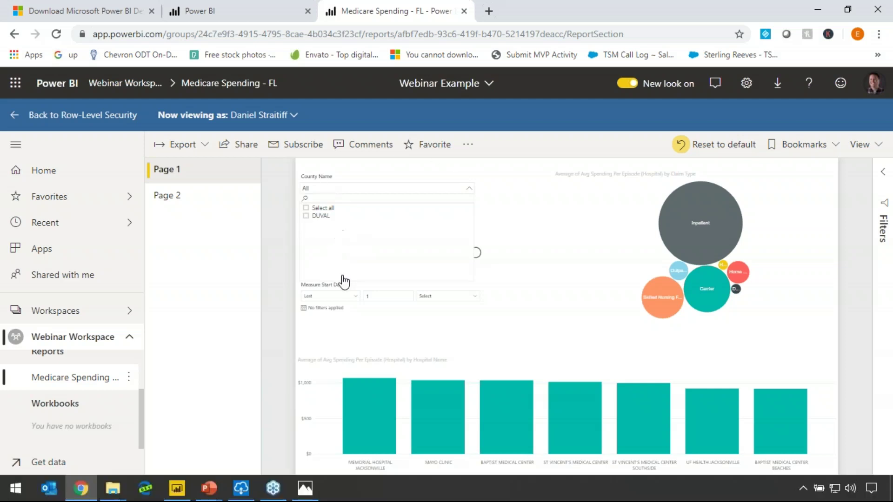
left_click(286, 266)
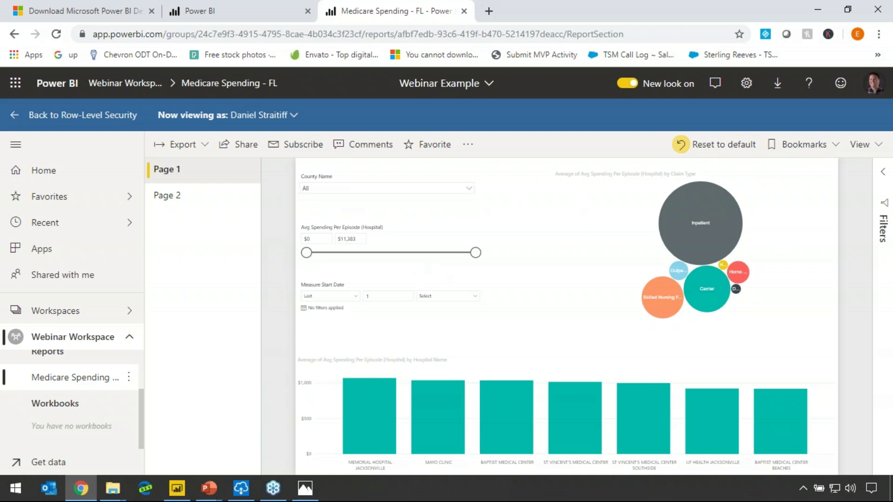
Switch to the PowerPoint slide show and advance to the Data Refresh slide
key("alt+Tab")
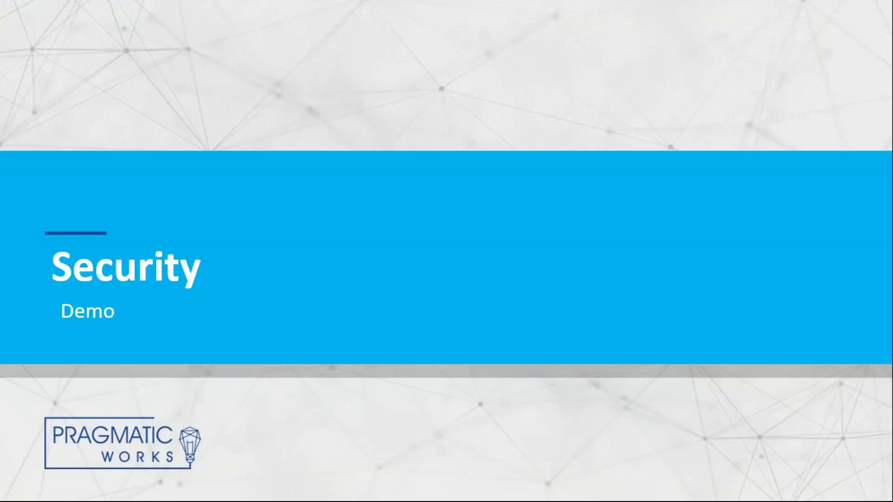
key("Right")
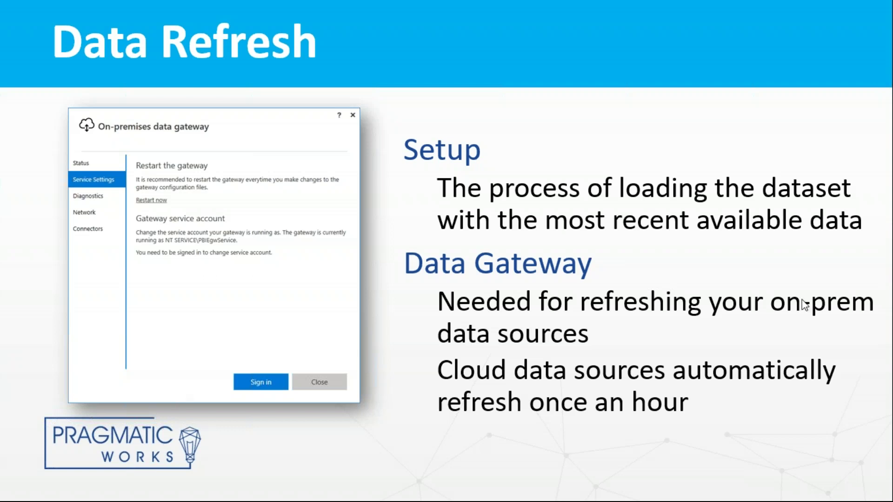
Switch to the On-premises data gateway app and review its status for Power BI, PowerApps and Microsoft Flow
key("alt+Tab")
key("alt+Tab")
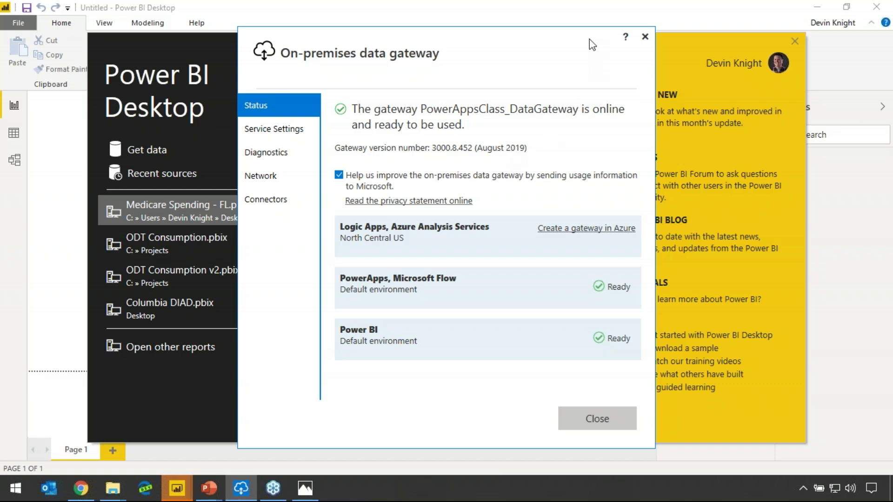
left_click_drag(591, 35, 593, 39)
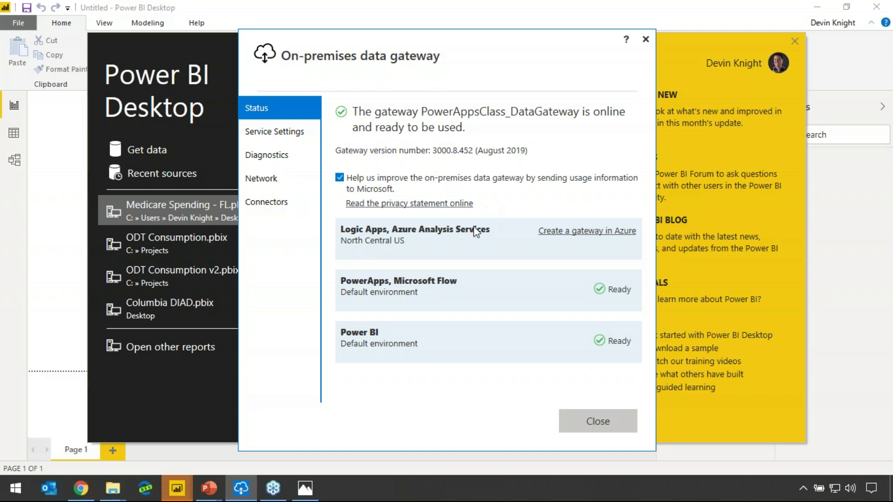
left_click_drag(514, 38, 377, 98)
Close the Power BI Desktop start screen and switch to the PowerPoint presentation
left_click(55, 113)
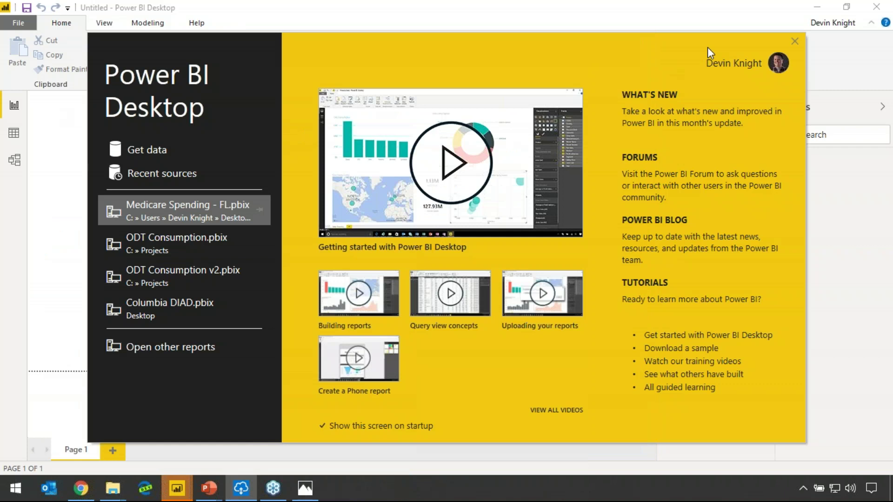
left_click(796, 41)
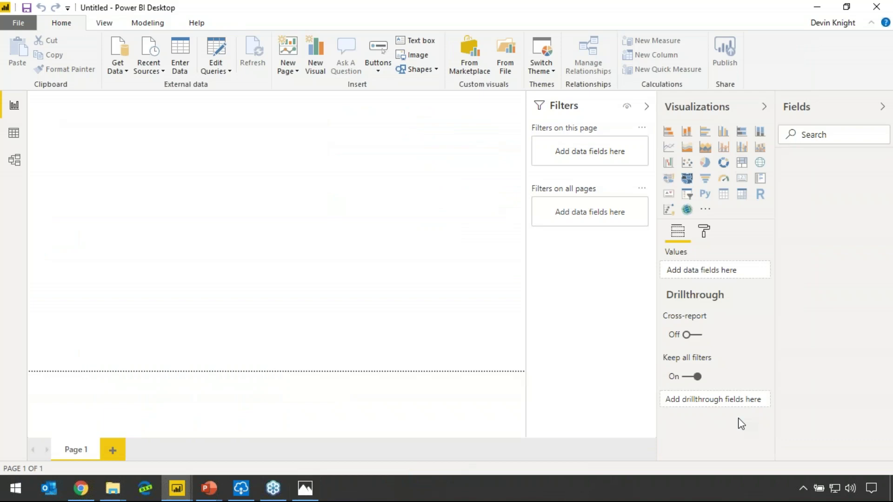
left_click(208, 488)
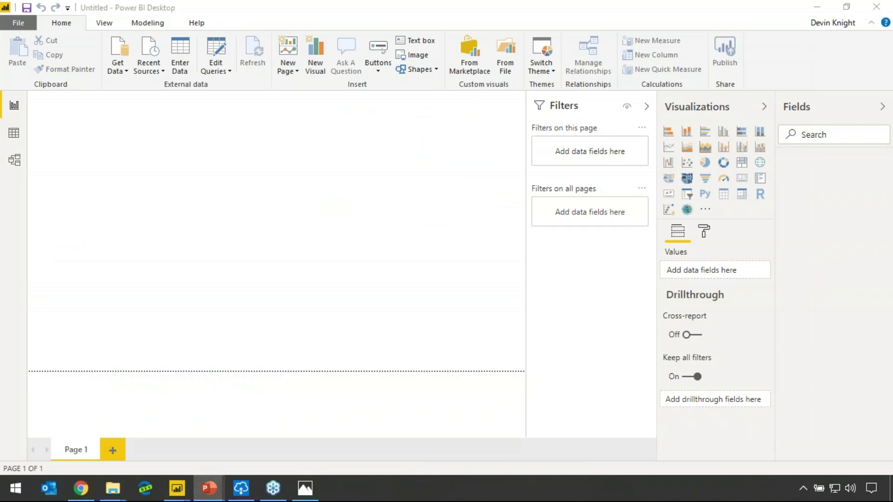
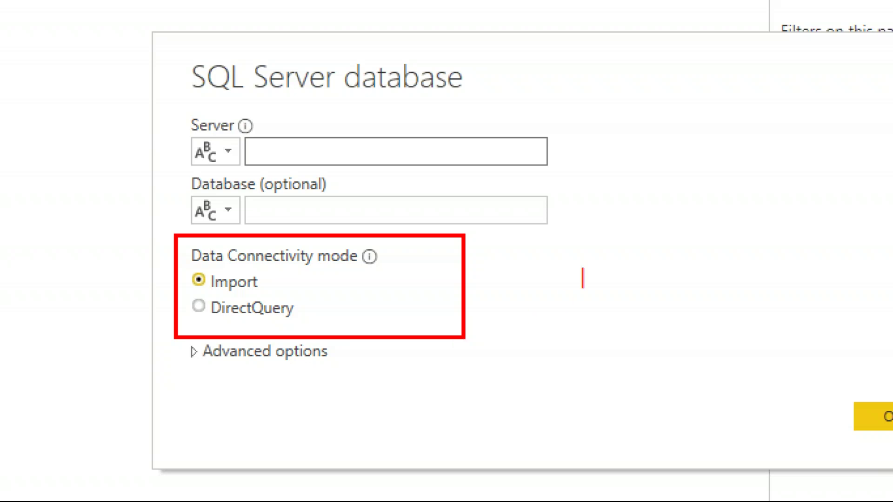
Annotate the Data Connectivity mode options with widely spaced Pro and Con column headings
type("Pro        Con")
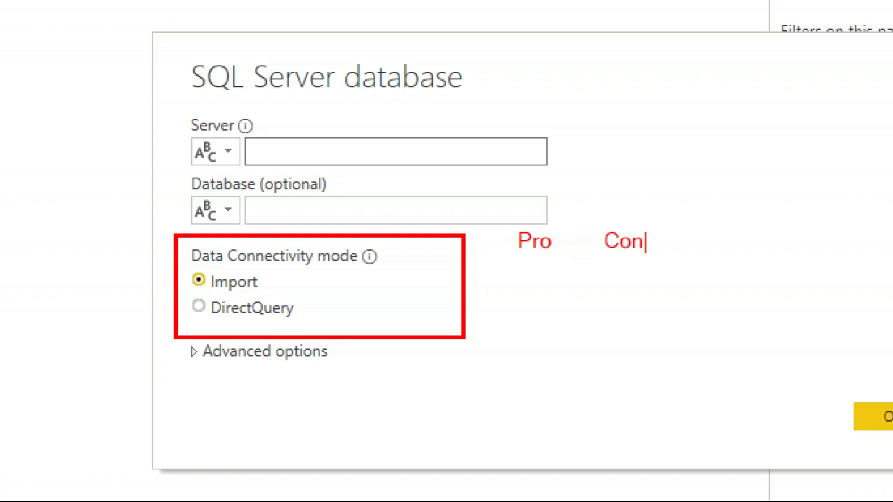
key("Return")
key("BackSpace")
key("BackSpace")
key("BackSpace")
key("BackSpace")
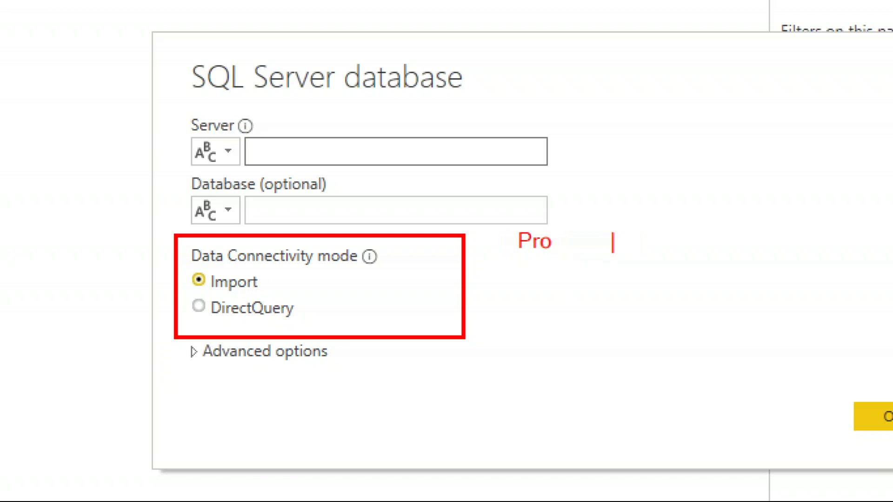
type("Con")
key("Return")
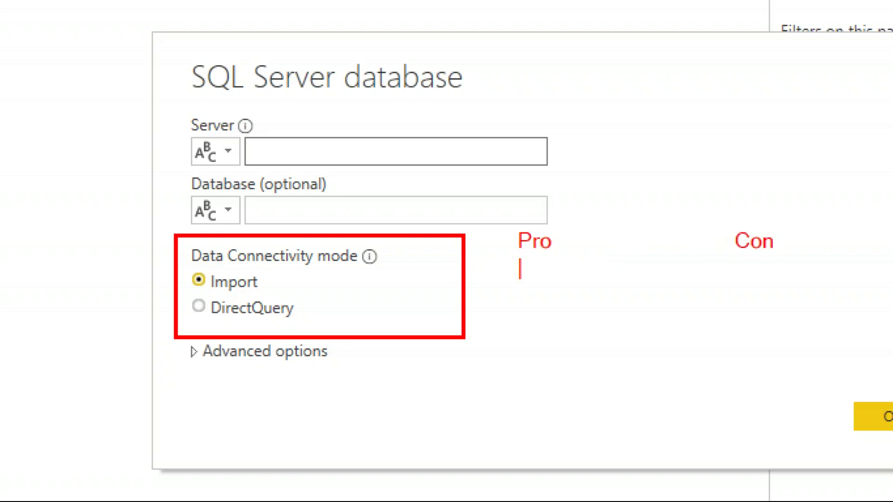
Annotate the Import option with Performance under Pro and Data Latency under Con
type("Performance")
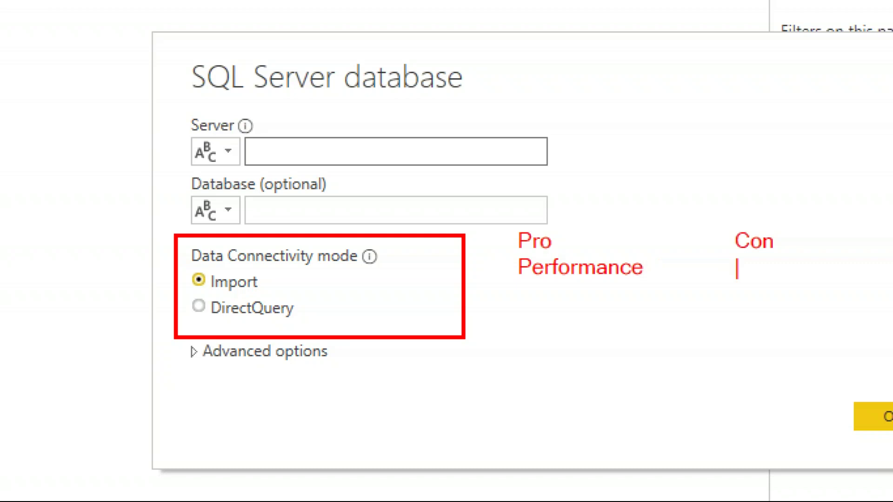
type("Data Latency")
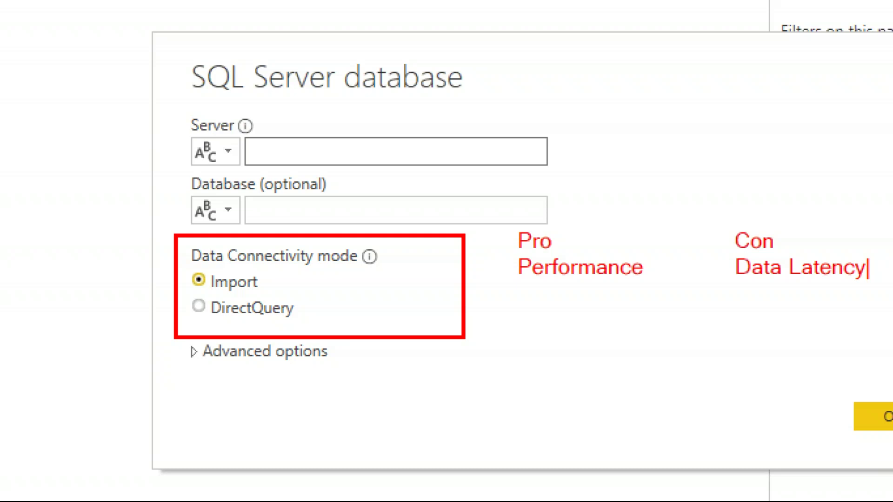
key("Return")
type("Poor Perf.")
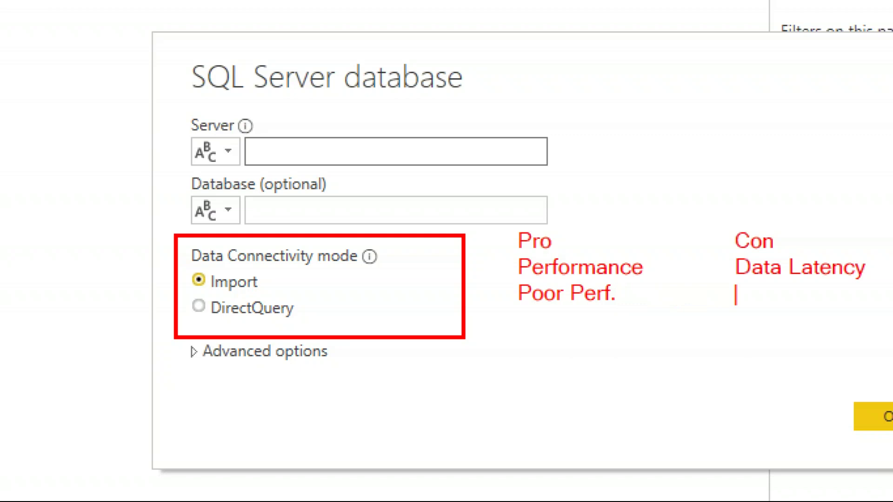
key("BackSpace")
key("BackSpace")
key("BackSpace")
key("BackSpace")
key("BackSpace")
key("BackSpace")
key("BackSpace")
key("BackSpace")
key("BackSpace")
key("BackSpace")
key("BackSpace")
key("BackSpace")
key("BackSpace")
key("BackSpace")
key("BackSpace")
key("BackSpace")
key("BackSpace")
key("BackSpace")
key("BackSpace")
key("BackSpace")
key("BackSpace")
key("BackSpace")
key("BackSpace")
key("BackSpace")
key("BackSpace")
key("BackSpace")
key("BackSpace")
key("BackSpace")
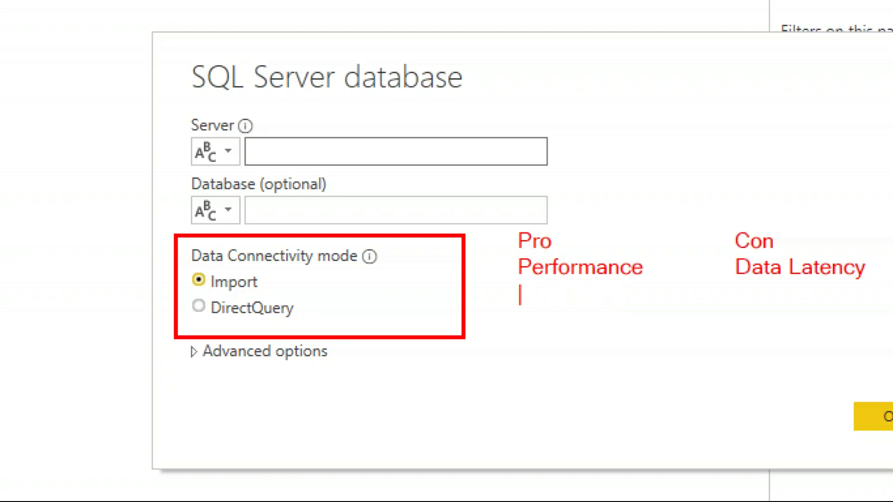
Annotate the DirectQuery option with No Latency under Pro and Poor Perf. under Con
type("No Latency")
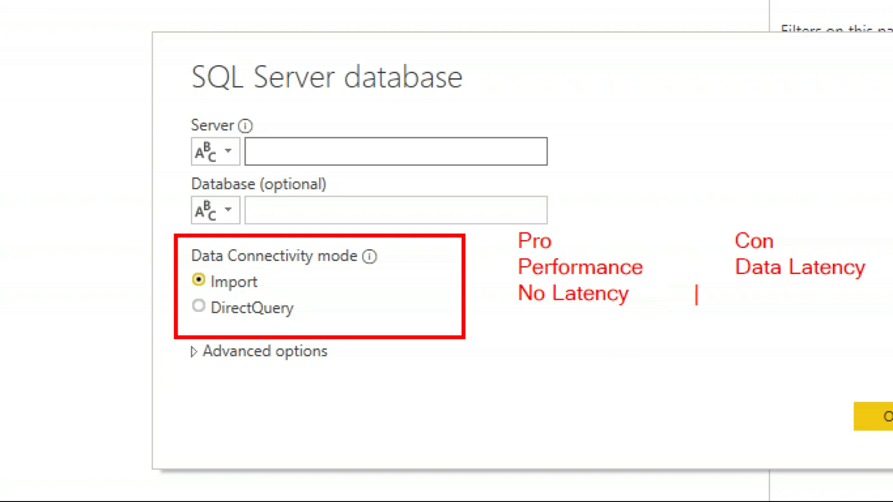
key("BackSpace")
type("Por")
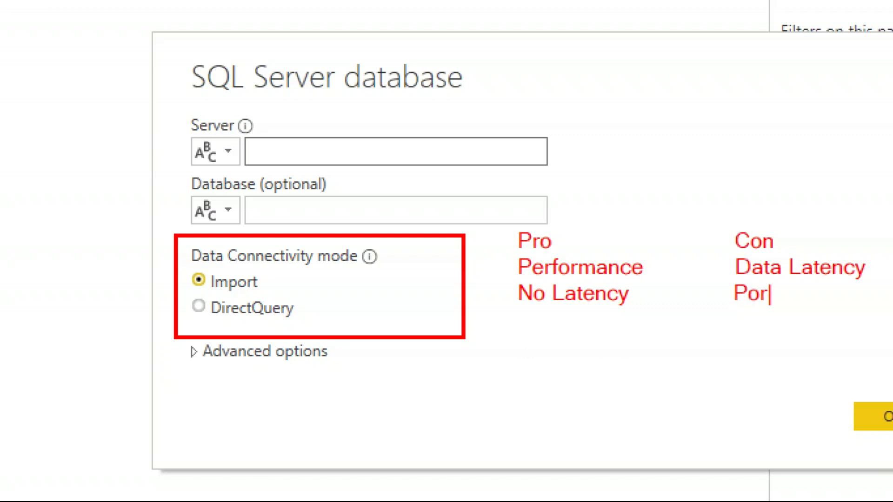
key("BackSpace")
type("or Fe")
key("BackSpace")
key("BackSpace")
type("Perf.")
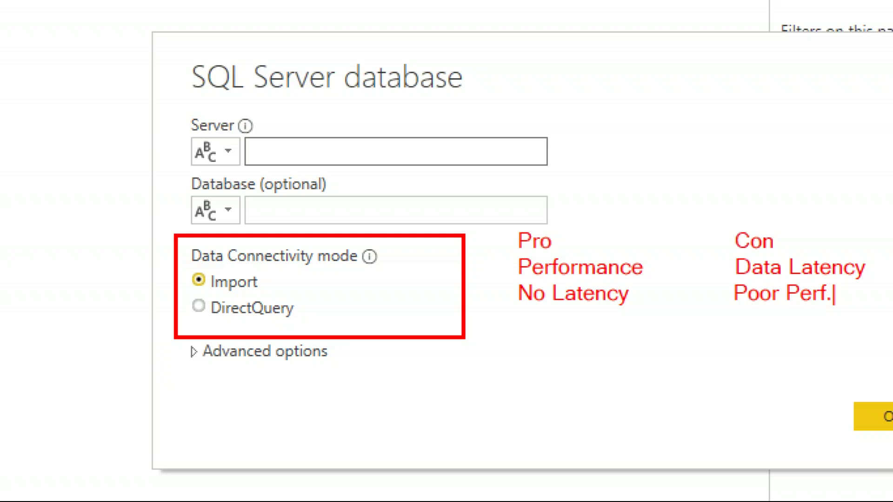
Leave the annotated view, cancel the SQL Server database connection and minimize Power BI Desktop
key("Escape")
key("Escape")
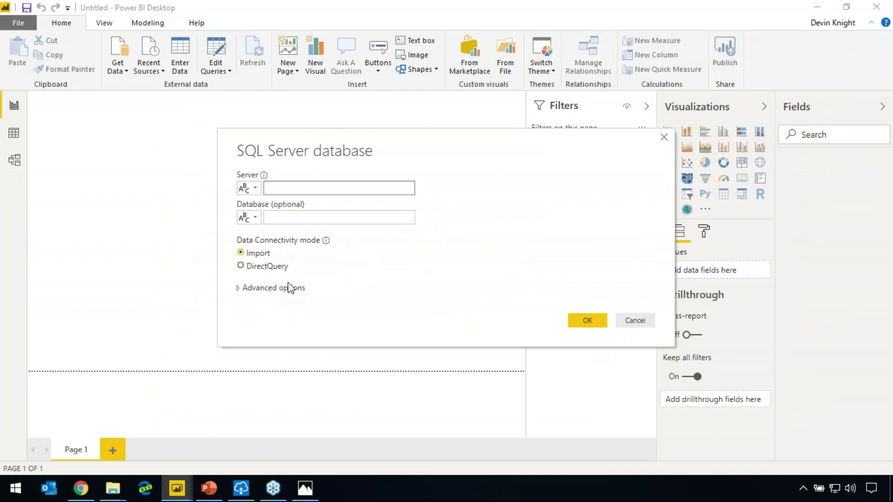
left_click(630, 323)
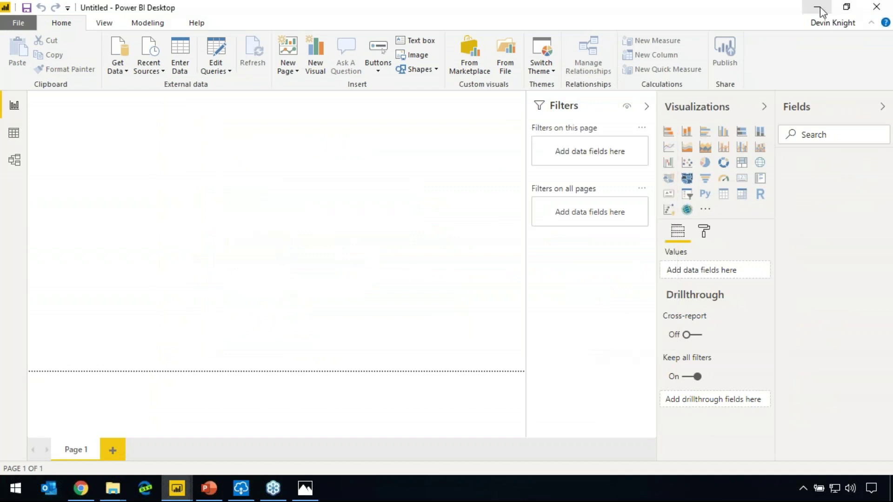
left_click(820, 9)
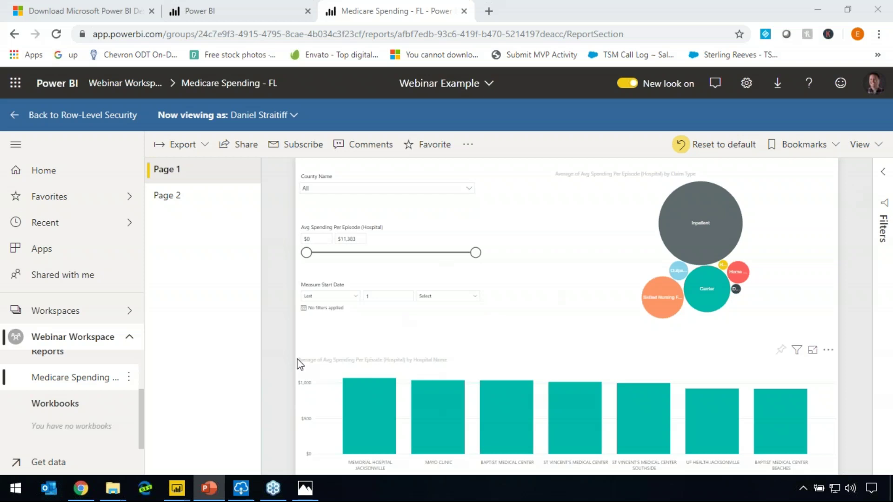
Open the Webinar Workspace in the Power BI service and list its datasets
scroll(116, 391, "up", 2)
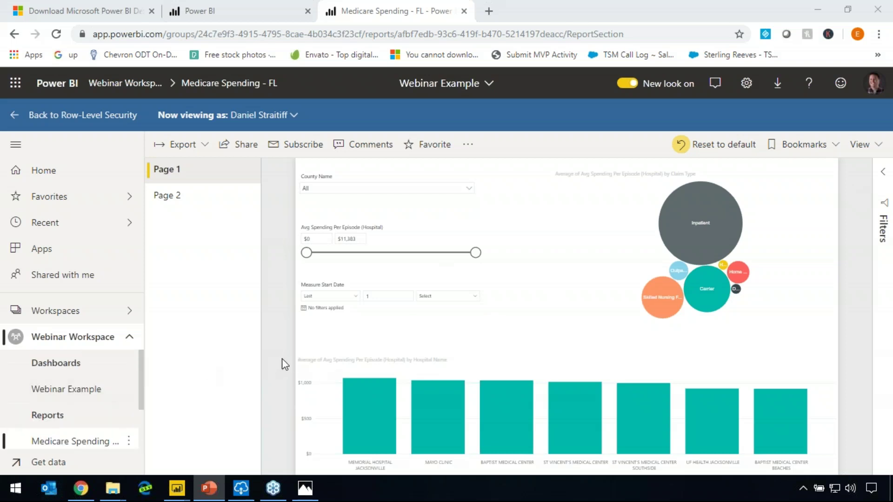
scroll(109, 414, "down", 2)
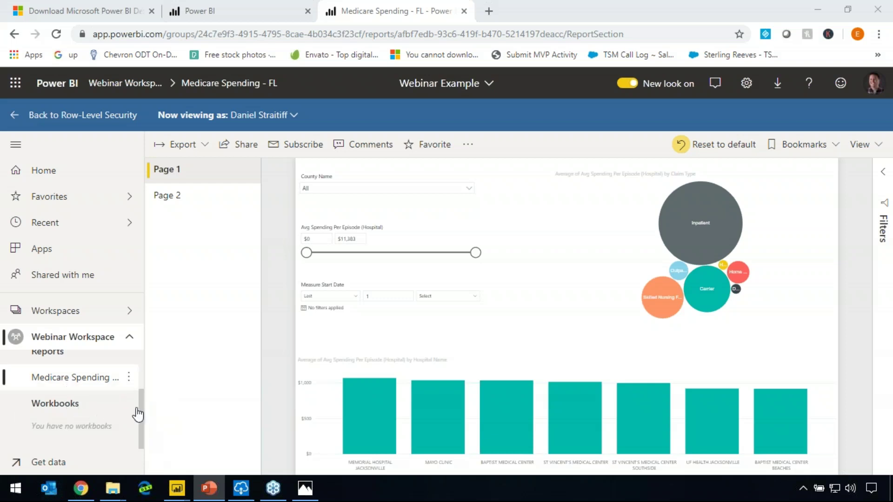
left_click(139, 412)
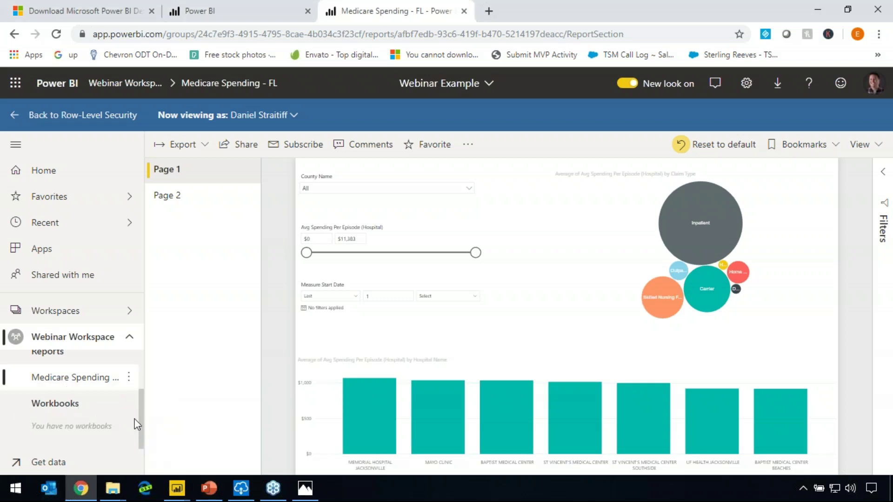
left_click_drag(141, 412, 140, 413)
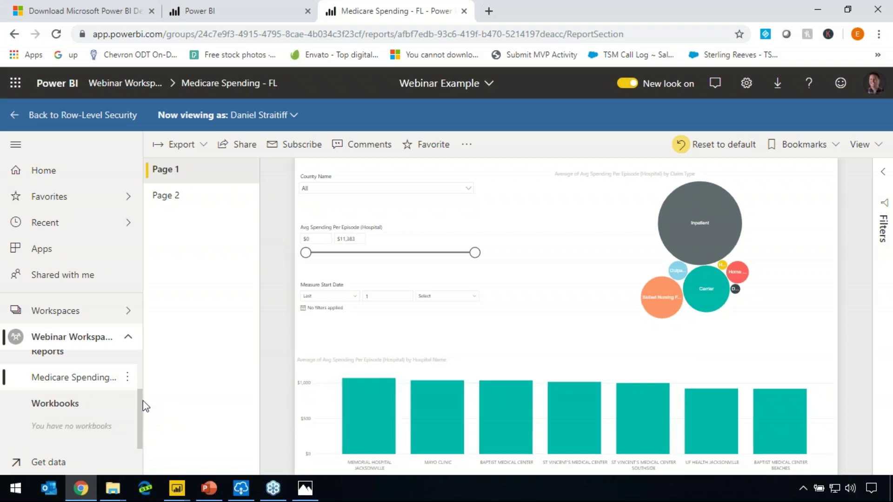
left_click(72, 338)
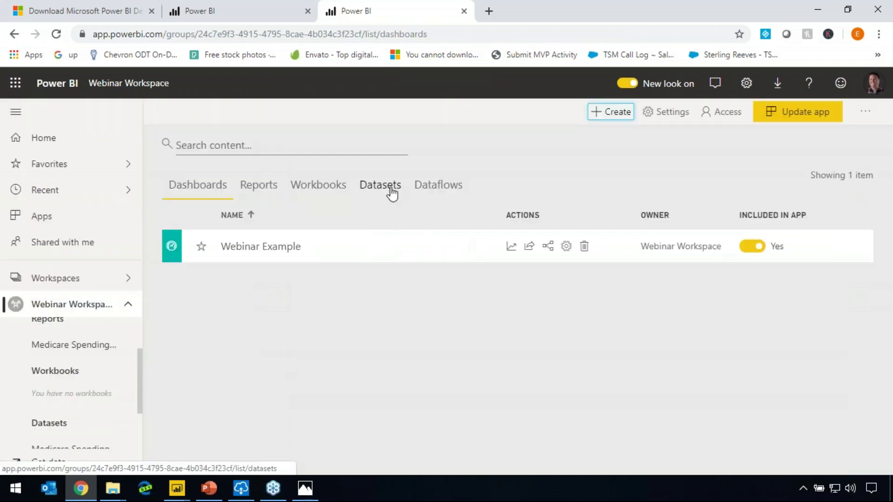
left_click(389, 193)
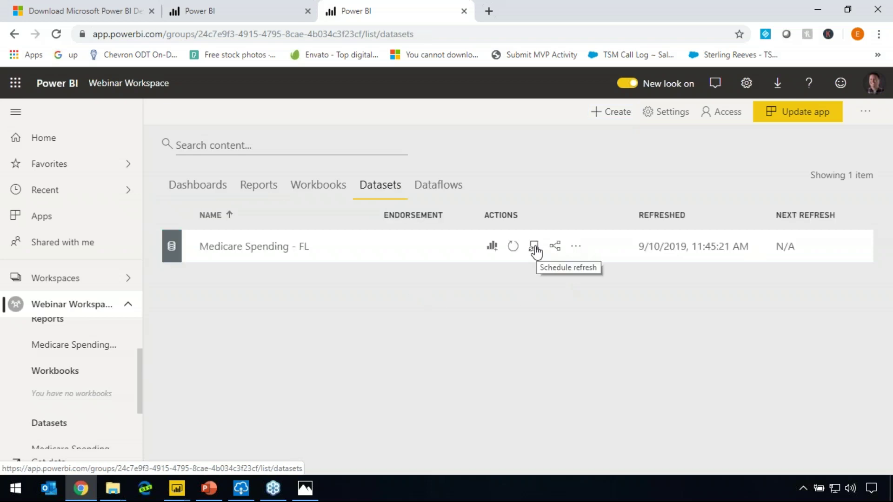
Open the scheduled refresh settings of the Medicare Spending - FL dataset and enable the use of a data gateway
left_click(534, 248)
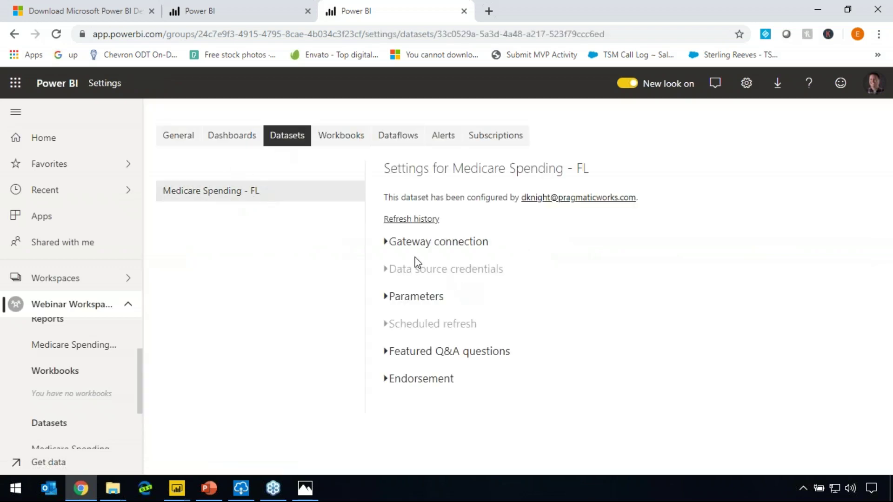
left_click(388, 242)
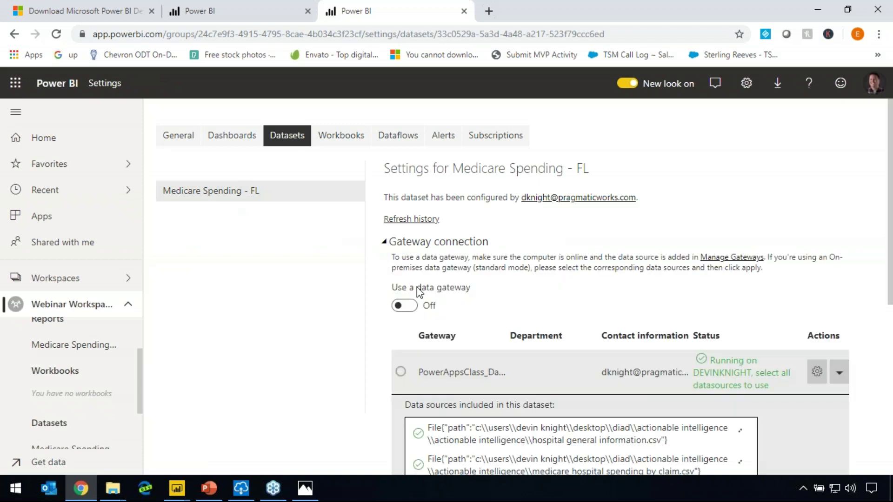
left_click(404, 305)
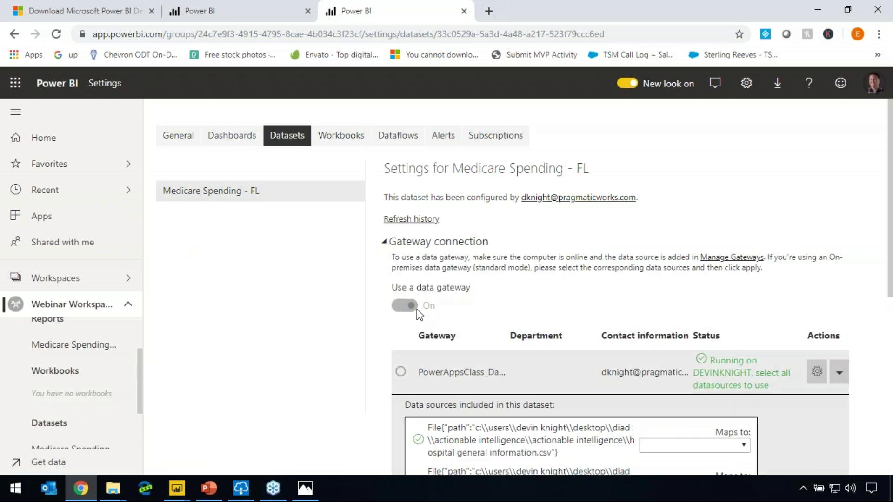
Map hospital general information.csv to New data source 1 and medicare hospital spending by claim.csv to New data source, and apply the gateway connection
scroll(419, 308, "down", 2)
scroll(418, 307, "down", 1)
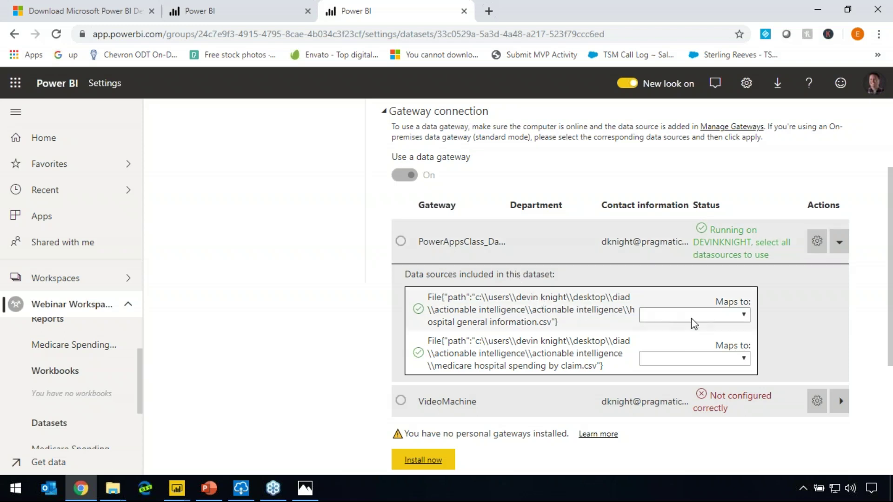
left_click(745, 319)
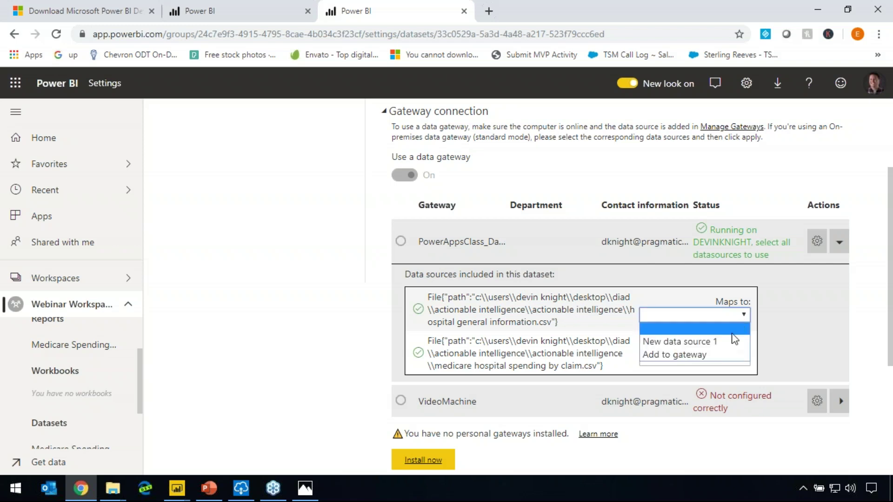
left_click(732, 341)
left_click(743, 360)
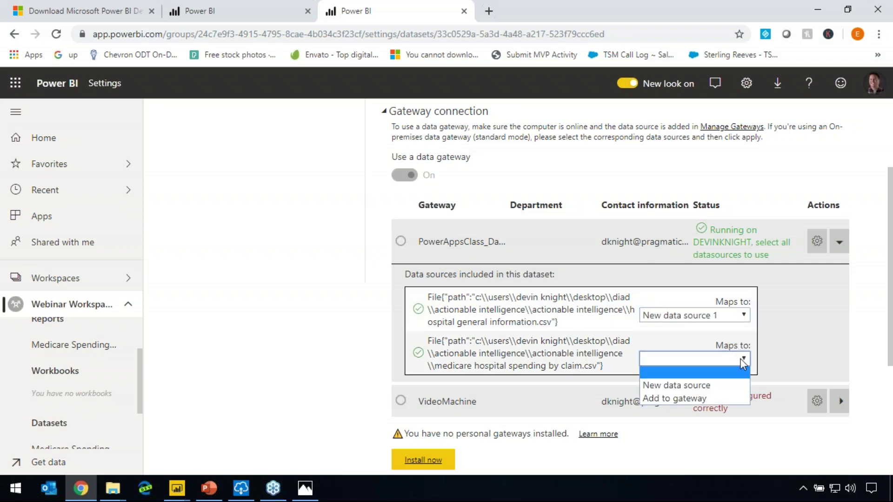
left_click(732, 384)
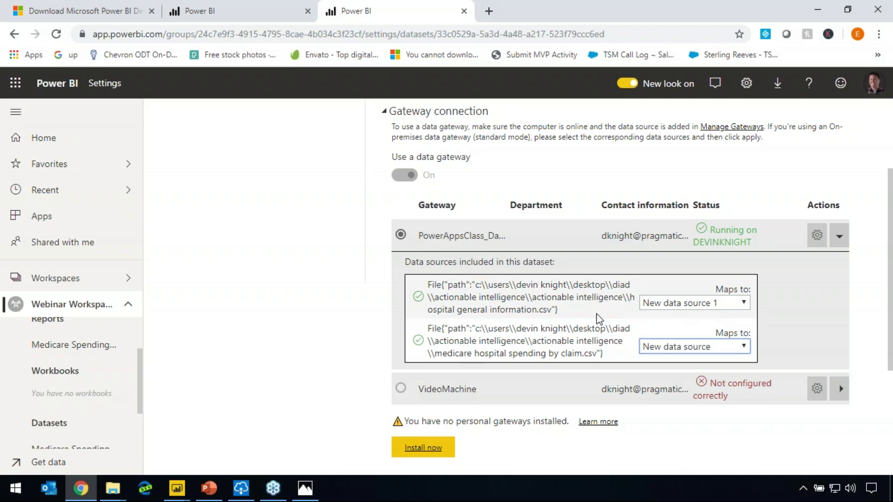
scroll(470, 314, "down", 4)
left_click(415, 301)
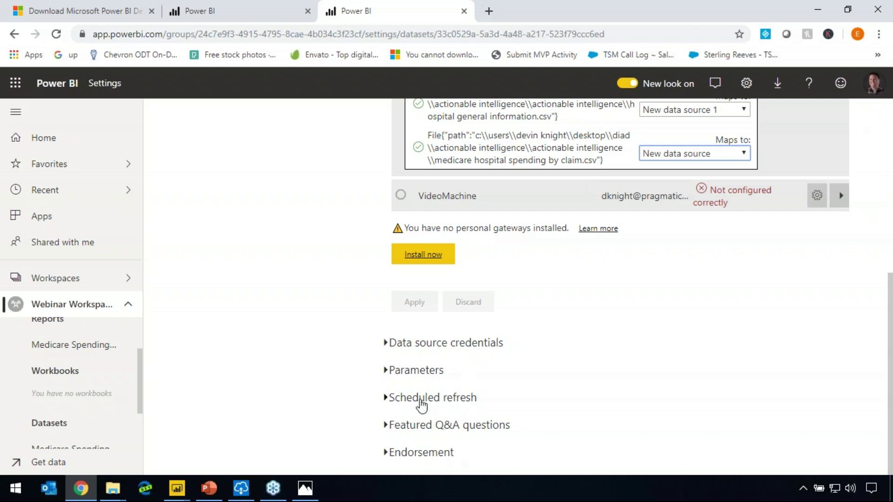
Turn on scheduled refresh for the dataset with a Daily refresh frequency
left_click(386, 399)
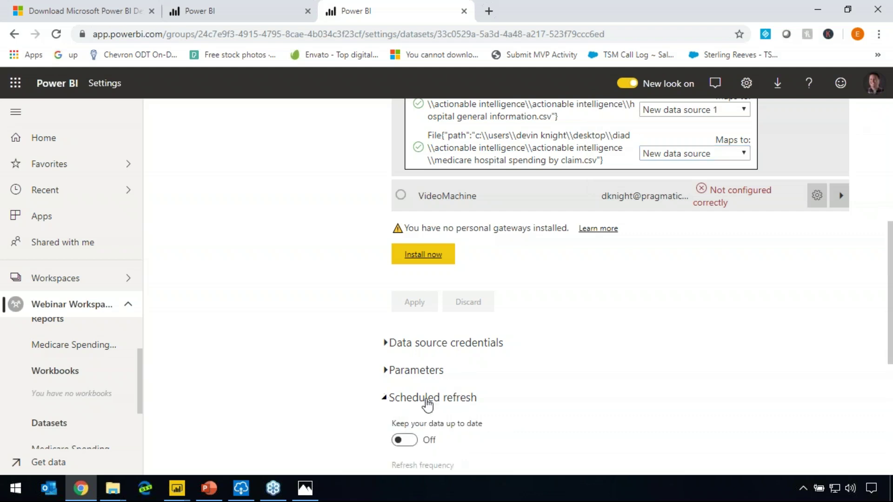
scroll(429, 406, "down", 3)
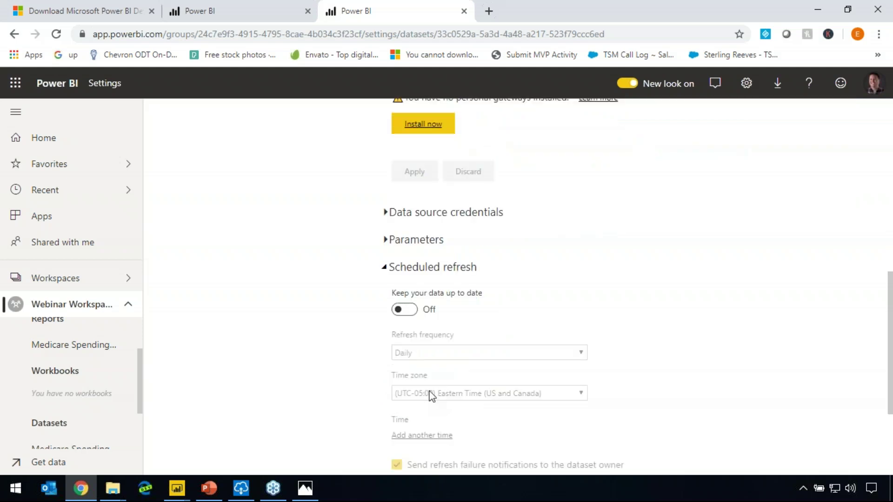
left_click(409, 313)
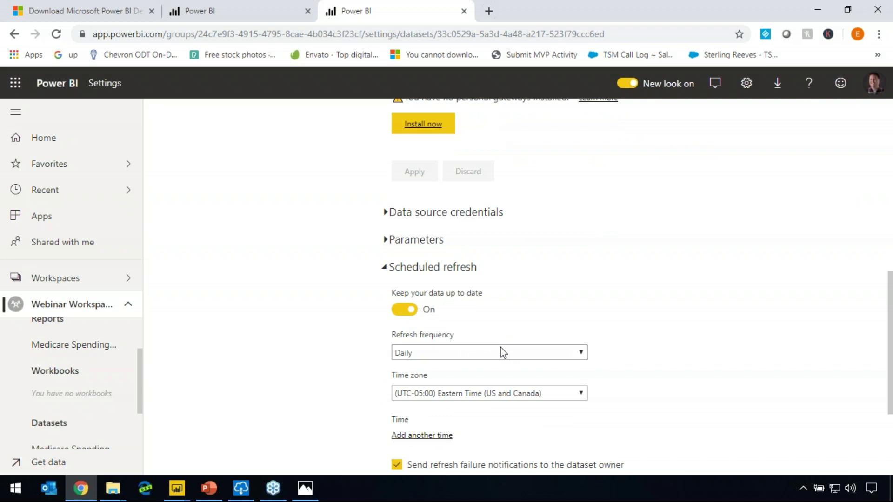
left_click(581, 353)
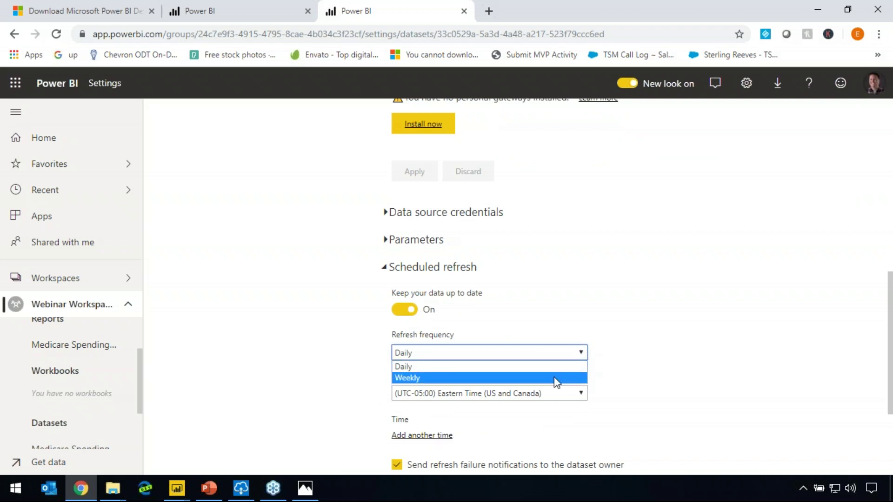
left_click(465, 367)
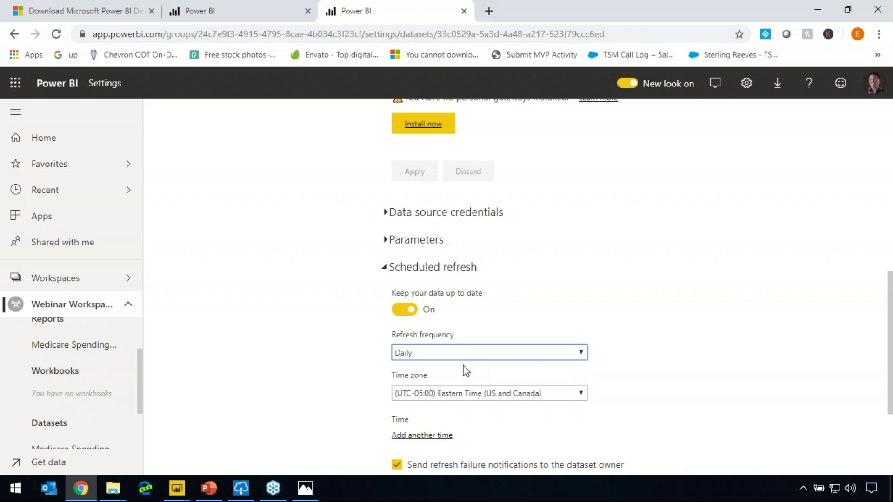
Add two refresh time slots and set the first one to 10:00 AM
scroll(504, 421, "down", 2)
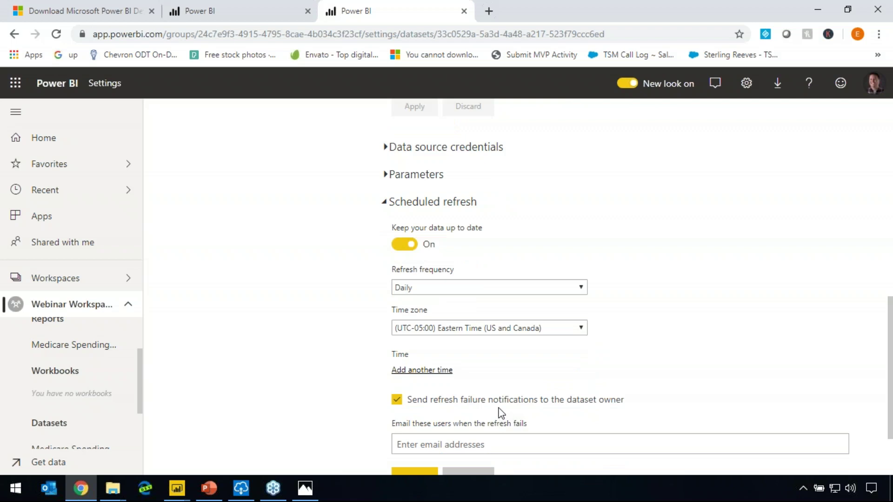
left_click(416, 372)
left_click(420, 402)
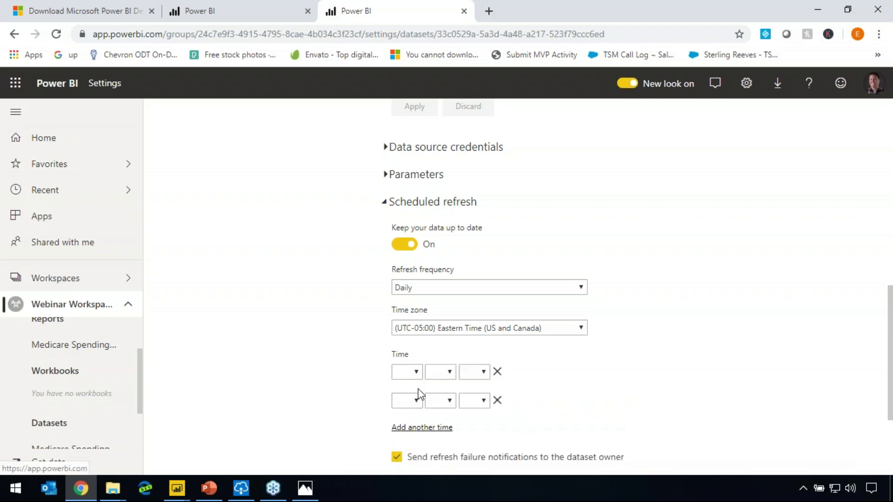
left_click(419, 373)
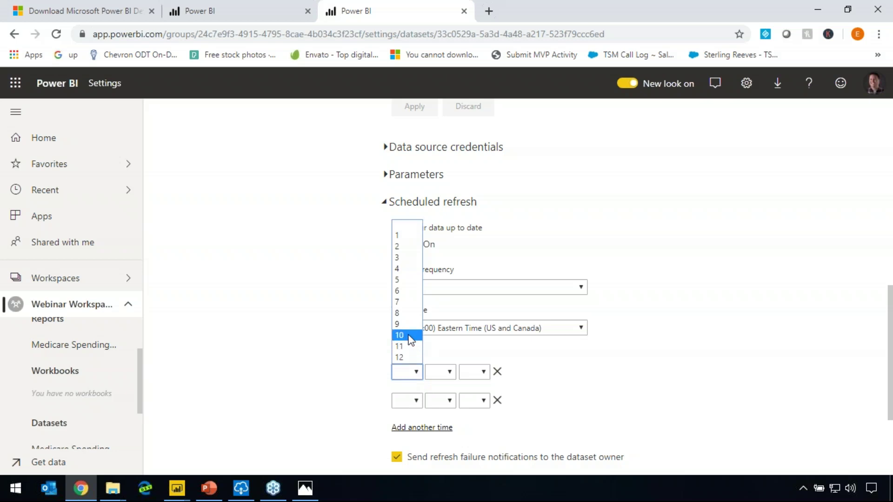
left_click(411, 336)
left_click(437, 372)
left_click(433, 395)
left_click(485, 372)
left_click(471, 395)
Set the second refresh time slot to 2:00 PM
left_click(416, 401)
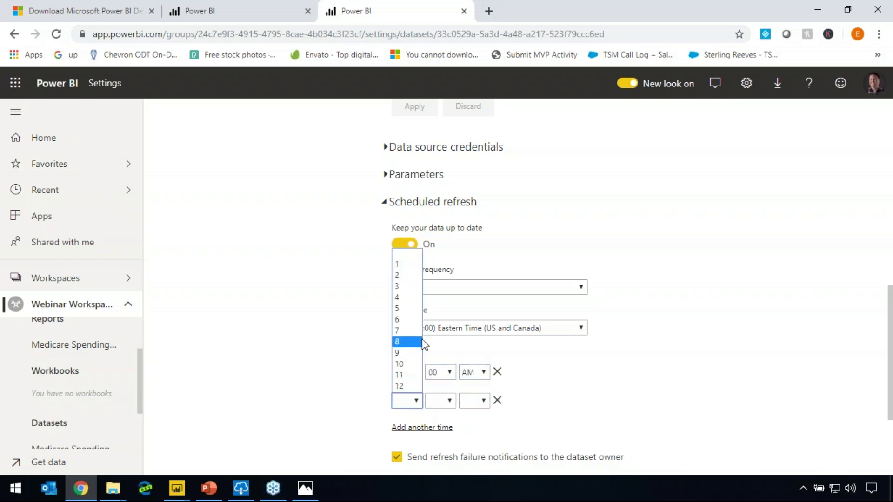
left_click(409, 275)
left_click(445, 404)
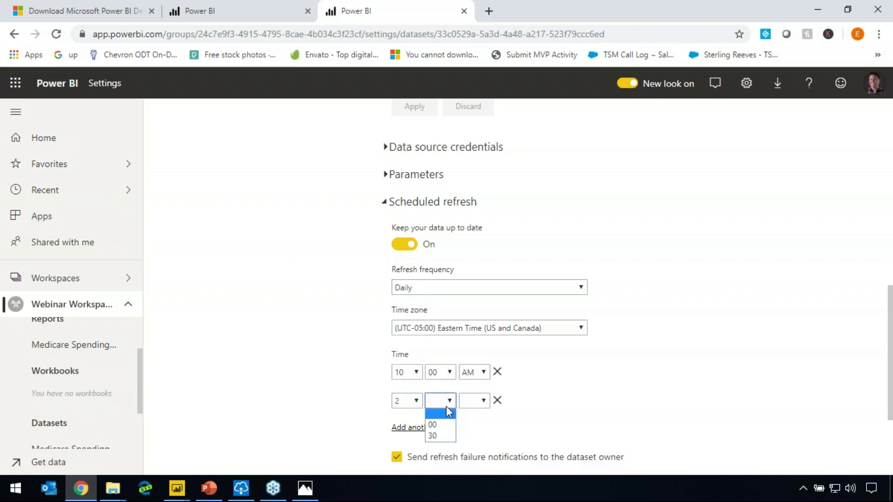
left_click(433, 424)
left_click(476, 401)
left_click(471, 437)
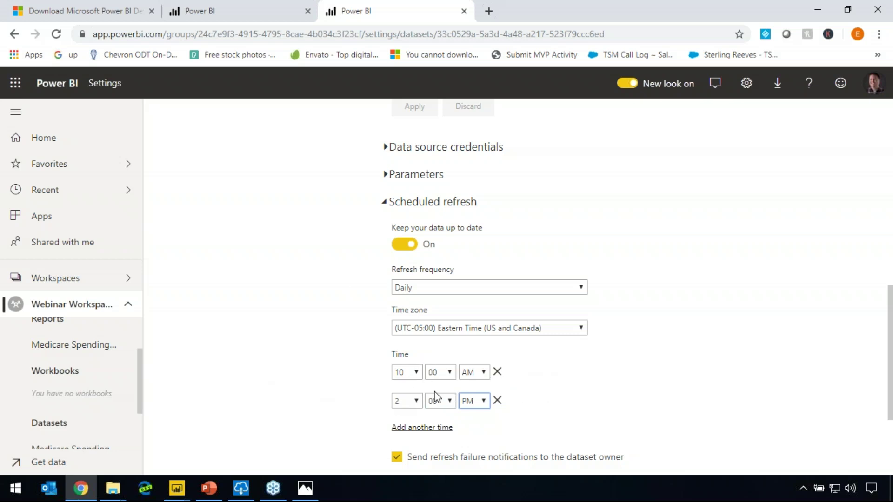
Add the colleague's account as a recipient of refresh failure emails and apply the refresh schedule
scroll(612, 370, "down", 3)
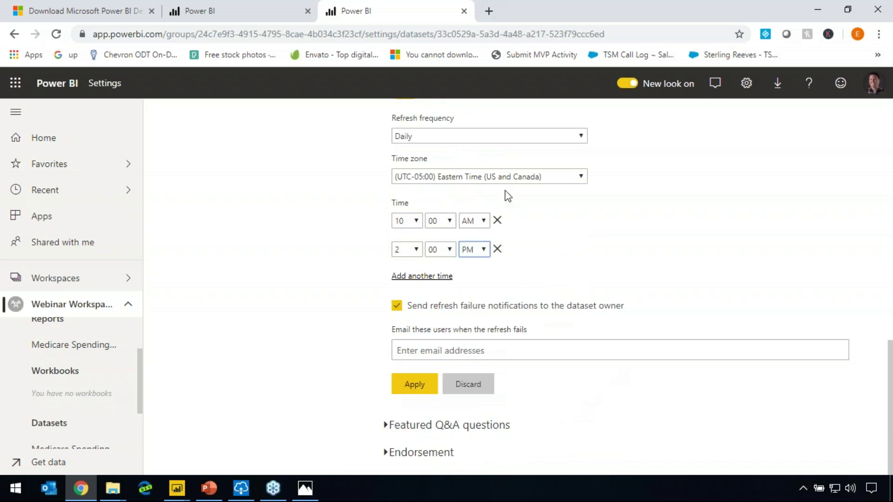
scroll(507, 195, "up", 3)
scroll(457, 273, "down", 3)
left_click(426, 350)
type("dkningh")
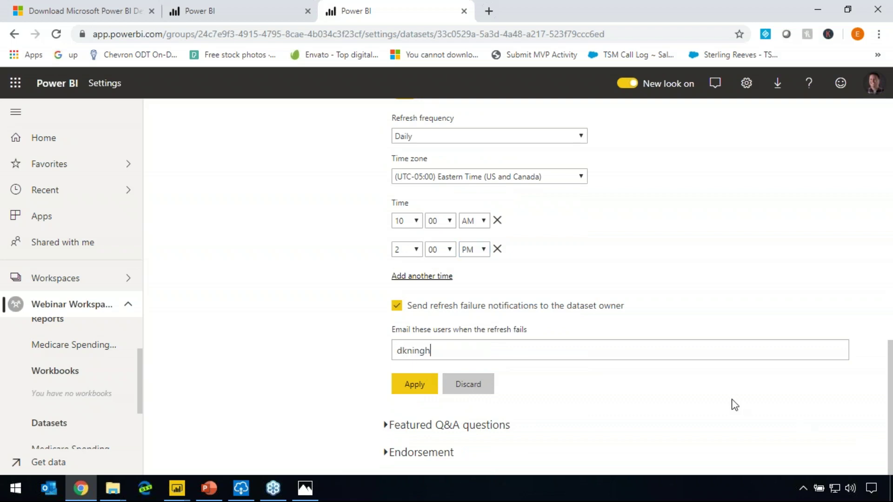
key("BackSpace")
key("BackSpace")
key("BackSpace")
key("BackSpace")
left_click(704, 377)
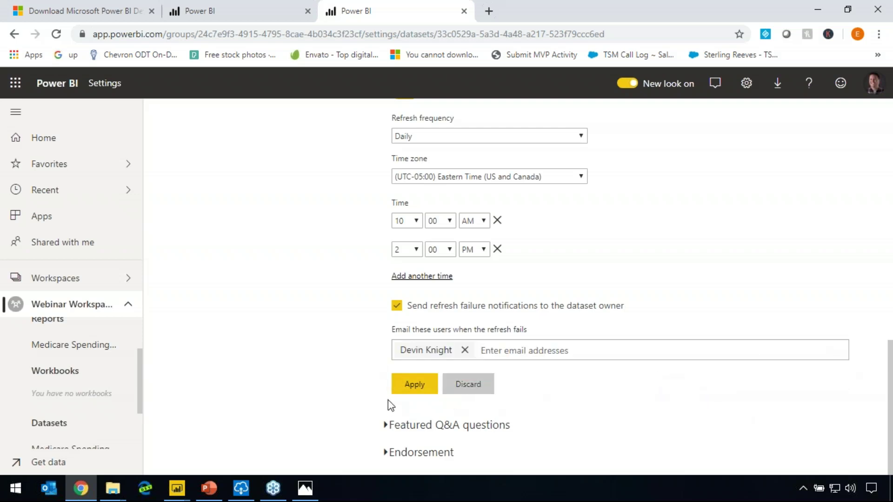
left_click(409, 386)
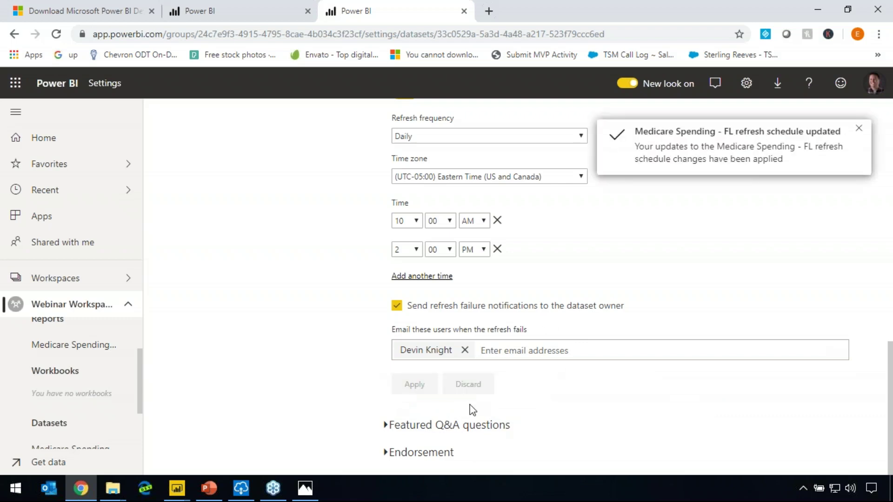
Look over the applied refresh schedule and switch to the PowerPoint presentation
scroll(472, 410, "up", 3)
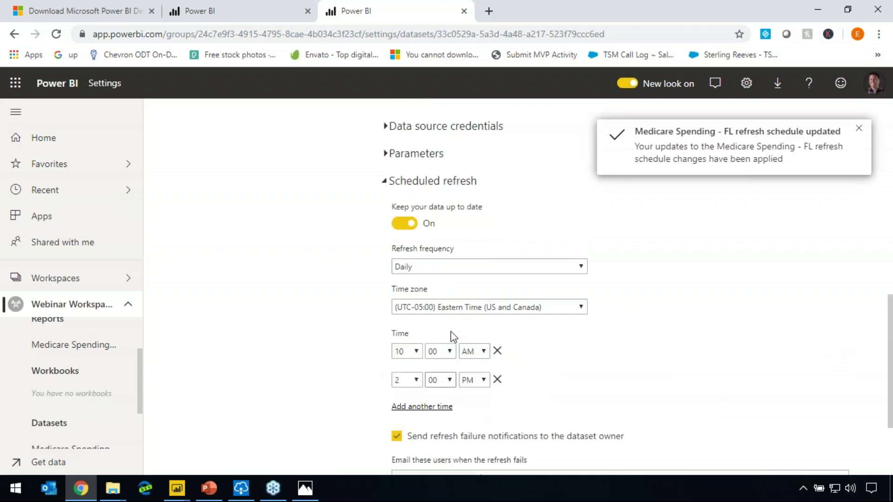
scroll(459, 362, "down", 1)
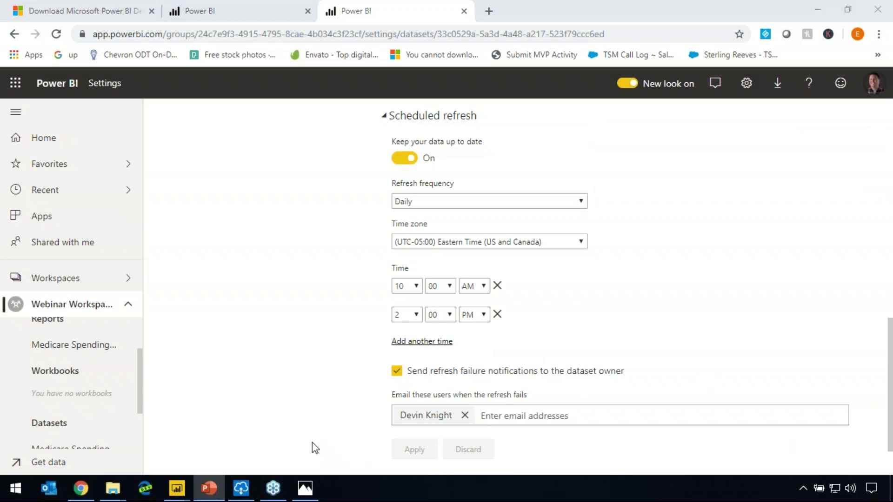
left_click(210, 489)
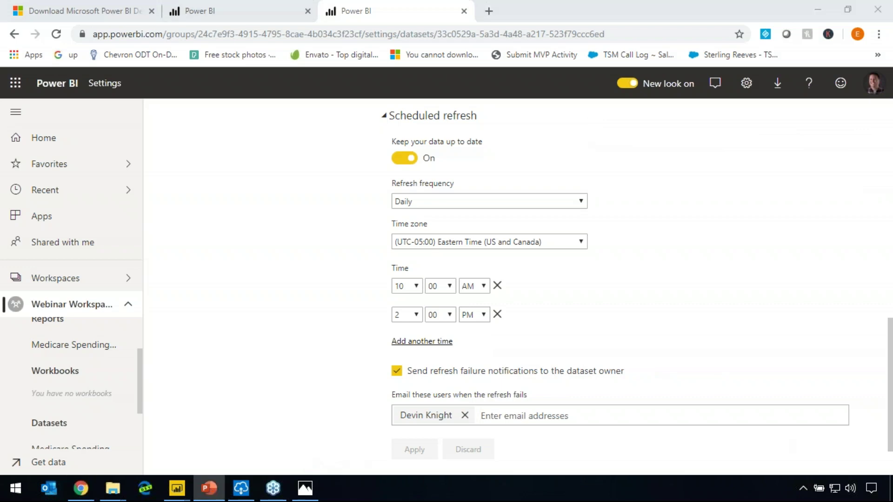